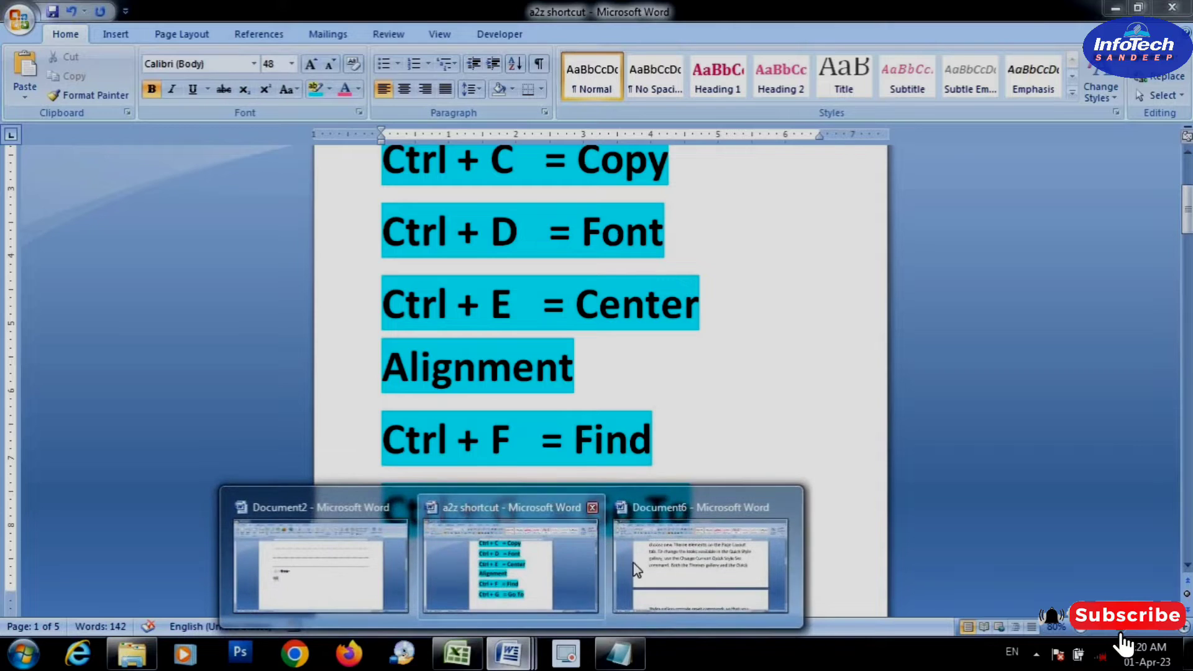
Switch to Document6 and use Go To to jump to page 11
{"action": "left_click", "coordinate": [647, 572]}
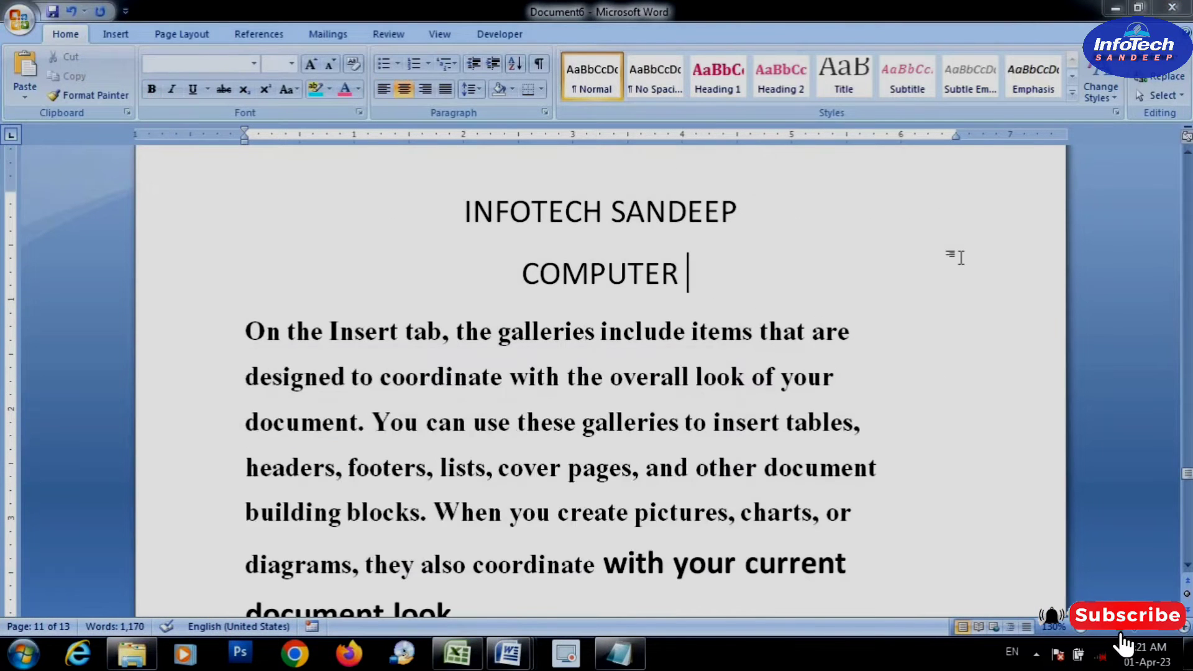
{"action": "key", "text": "ctrl+g"}
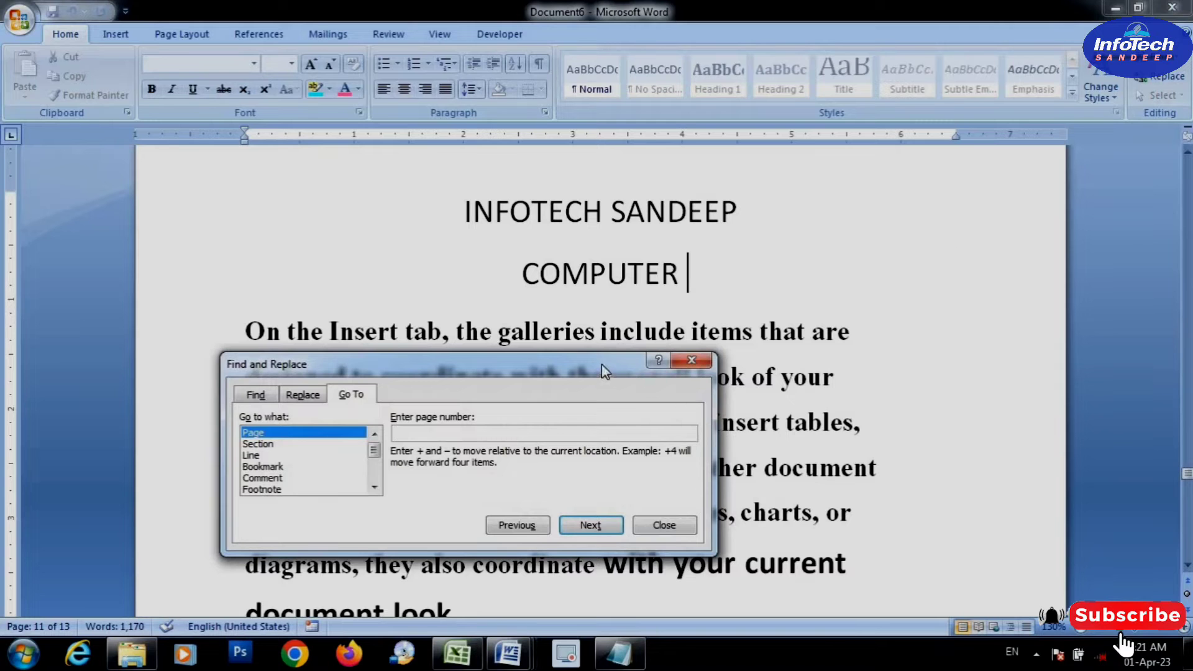
{"action": "left_click_drag", "start_coordinate": [602, 364], "coordinate": [665, 234]}
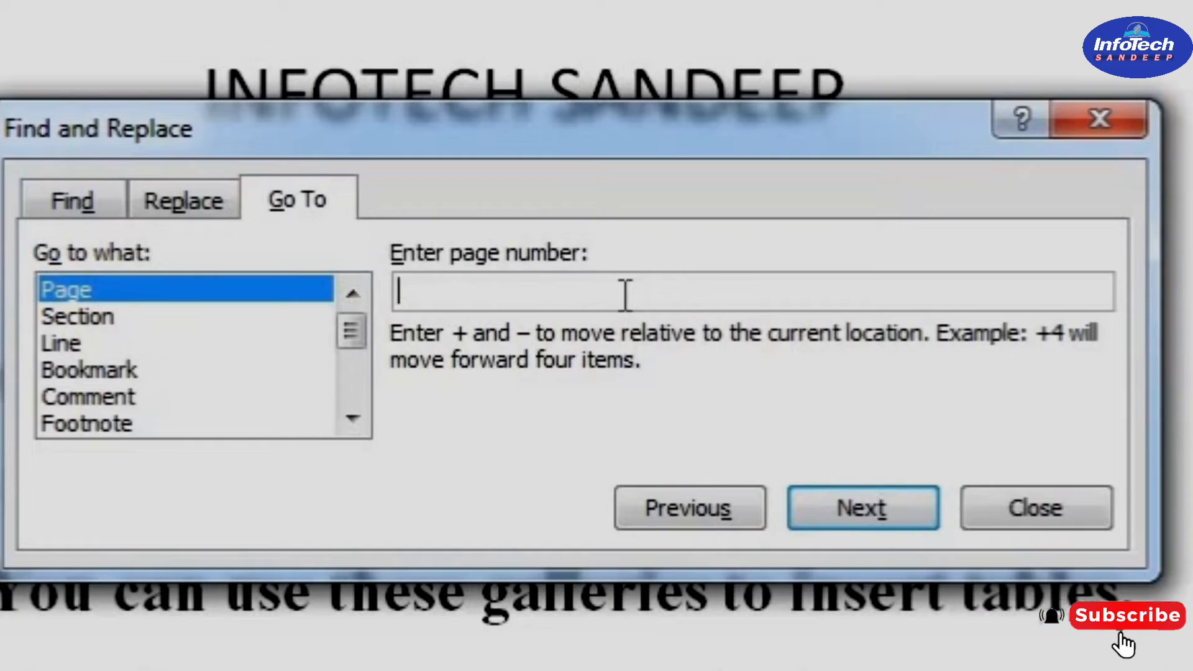
{"action": "type", "text": "11"}
{"action": "left_click", "coordinate": [854, 516]}
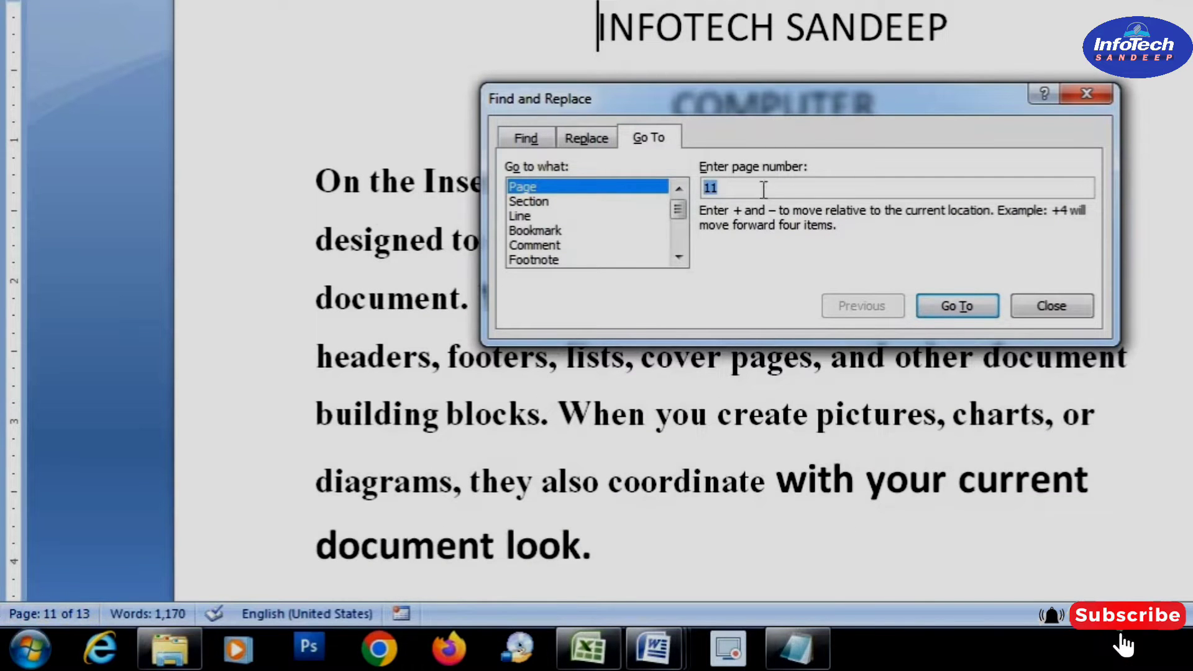
Use Go To to jump to line 20, and return to the start of the document
{"action": "left_click", "coordinate": [658, 197]}
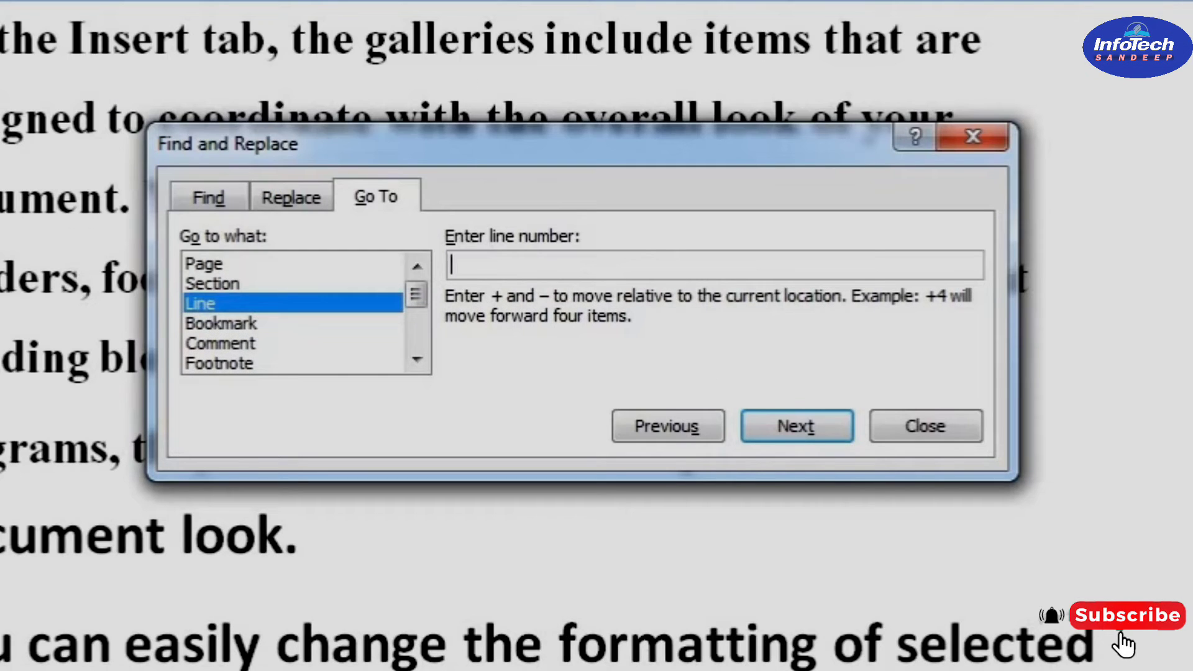
{"action": "type", "text": "20"}
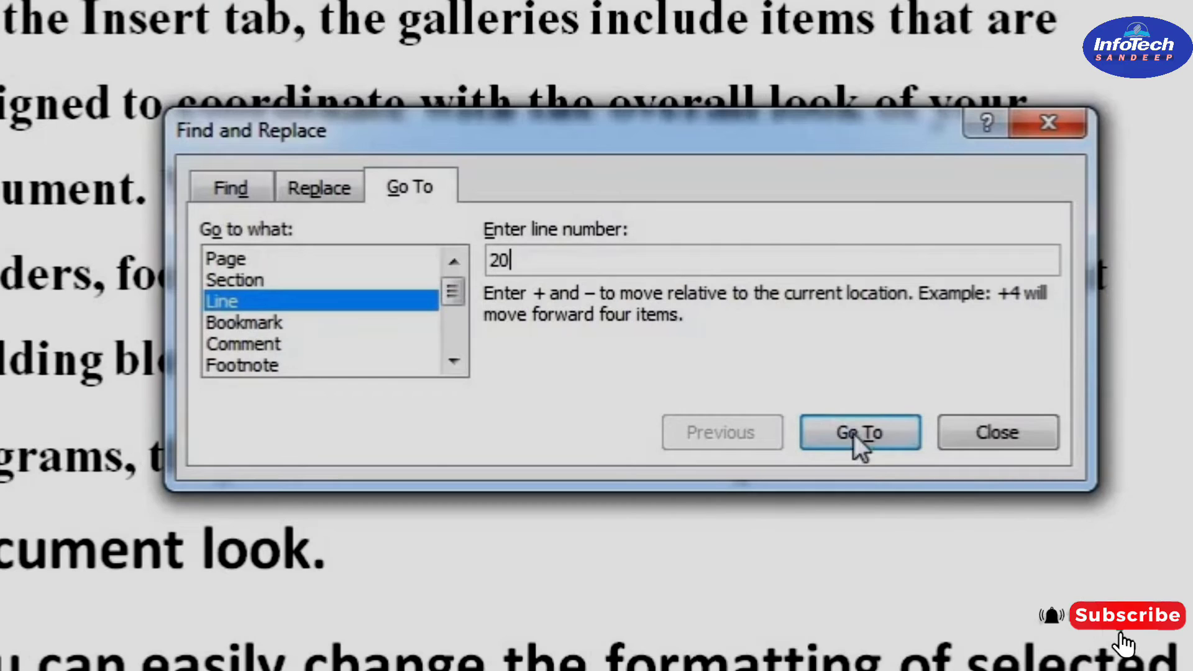
{"action": "left_click", "coordinate": [792, 434]}
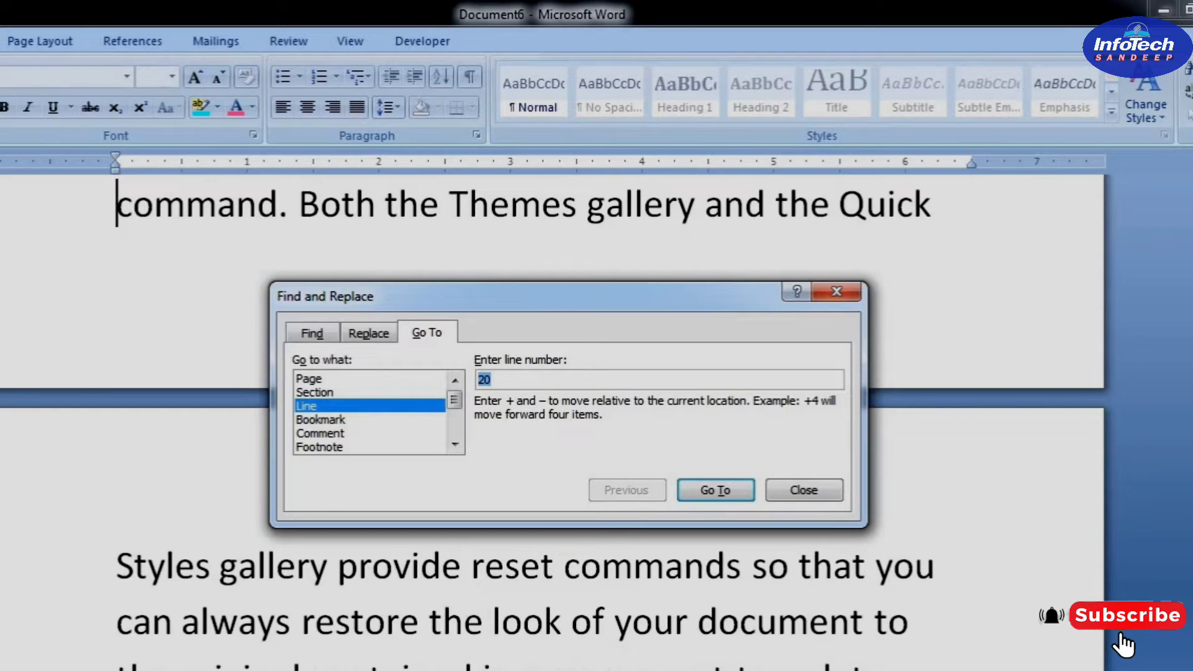
{"action": "left_click_drag", "start_coordinate": [1192, 231], "coordinate": [1192, 209]}
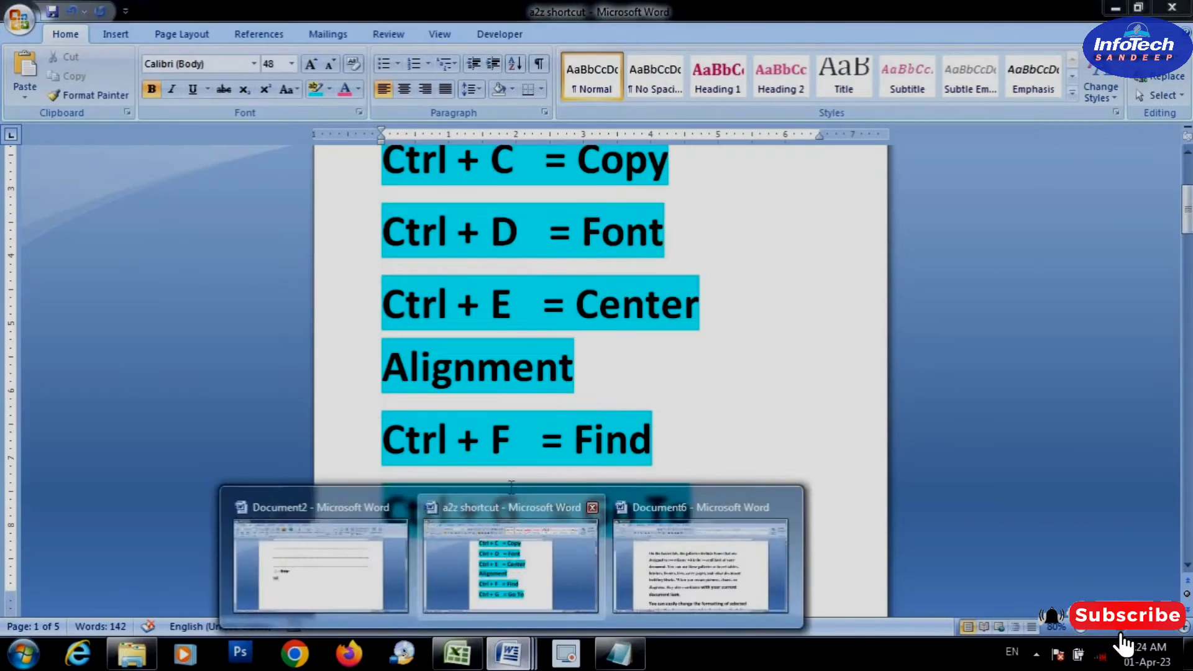
Switch to the a2z shortcut document and close the Find and Replace dialog
{"action": "left_click", "coordinate": [511, 534]}
{"action": "scroll", "coordinate": [522, 478], "scroll_direction": "down", "scroll_amount": 1}
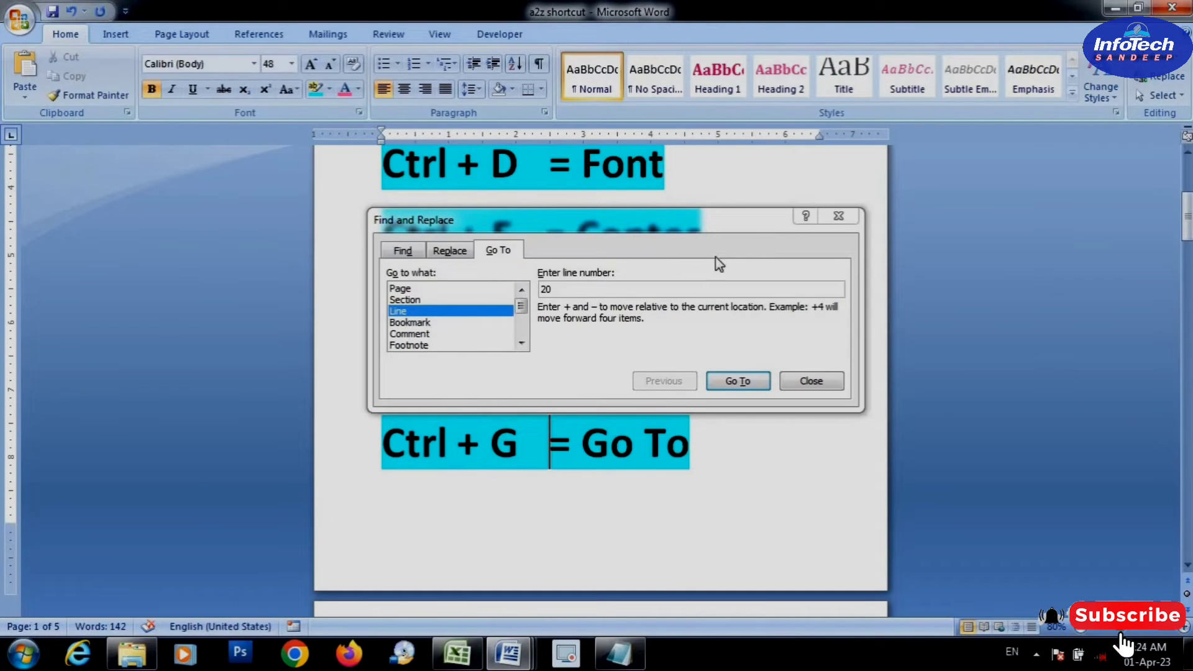
{"action": "left_click", "coordinate": [753, 249]}
{"action": "left_click", "coordinate": [811, 381]}
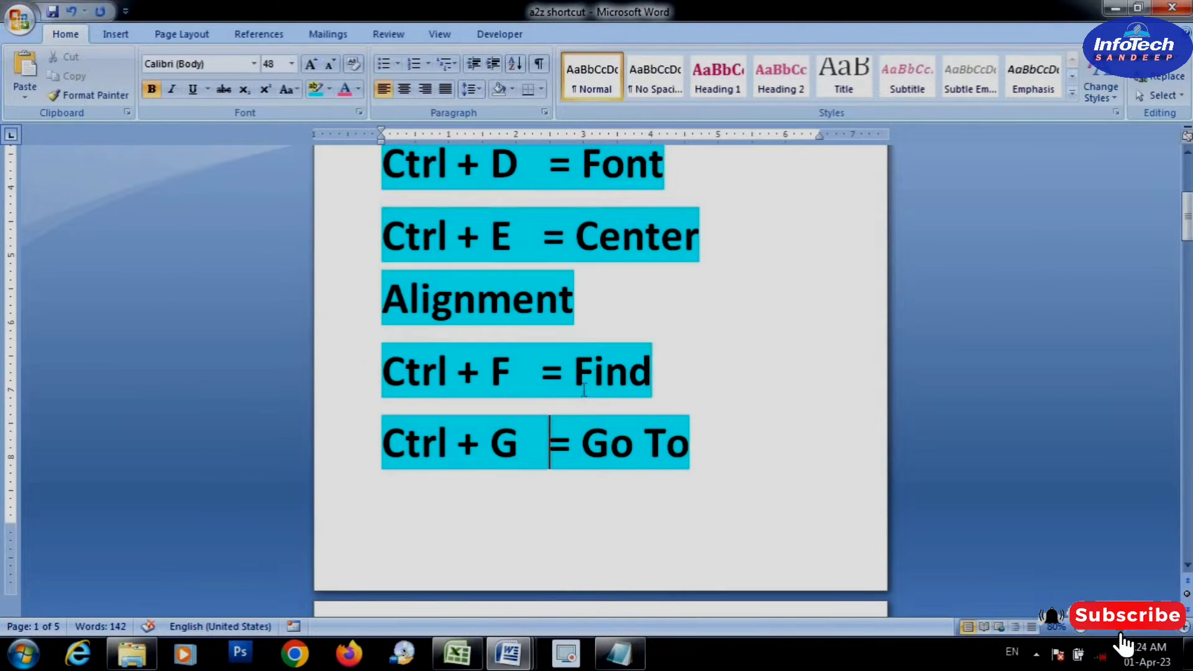
Select the "Ctrl + H = Replace" line in the shortcut list
{"action": "scroll", "coordinate": [582, 390], "scroll_direction": "down", "scroll_amount": 1}
{"action": "scroll", "coordinate": [582, 390], "scroll_direction": "down", "scroll_amount": 3}
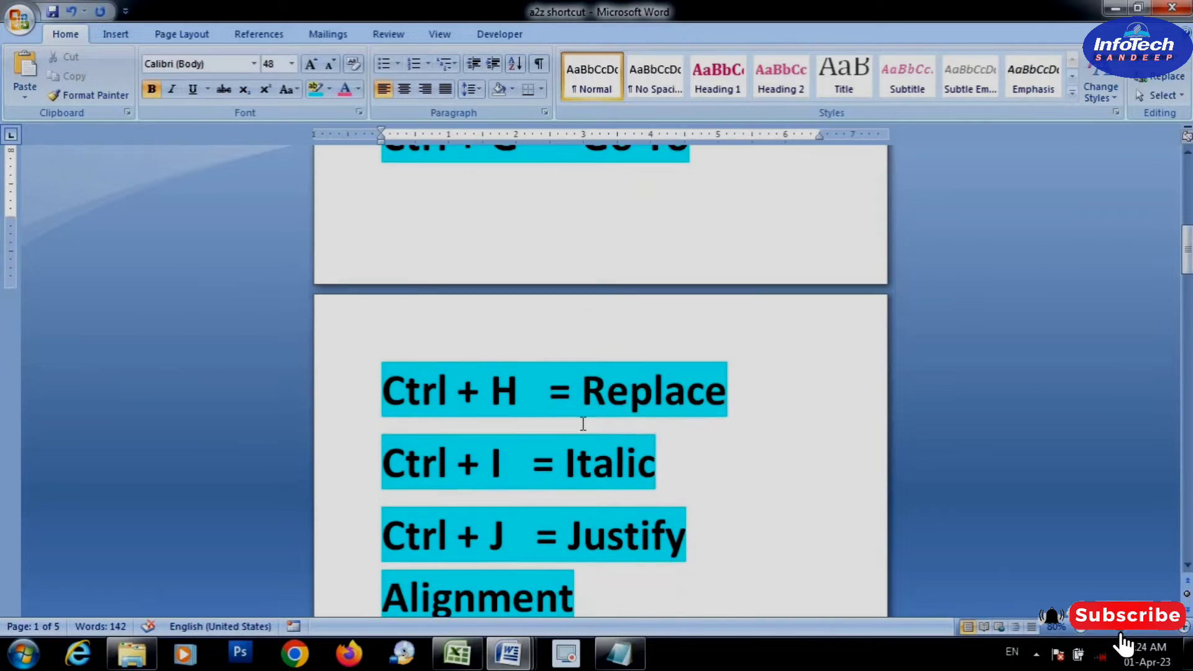
{"action": "left_click", "coordinate": [363, 389]}
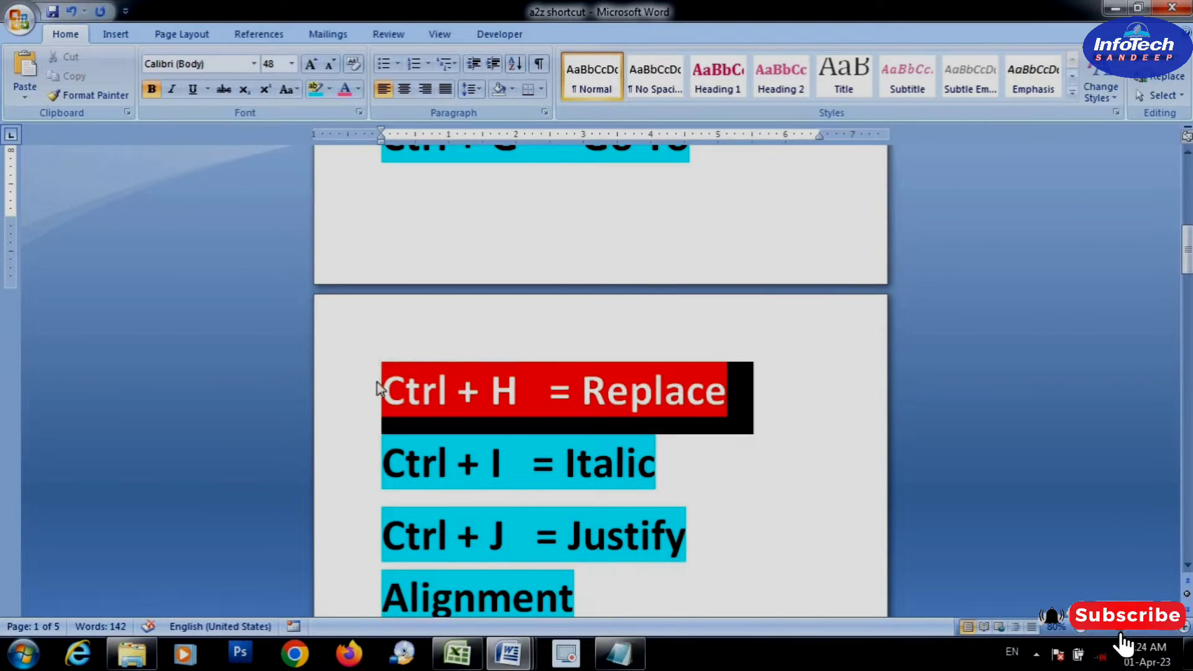
In Document6, select the word "You" in the first paragraph and open Replace
{"action": "left_click", "coordinate": [516, 663]}
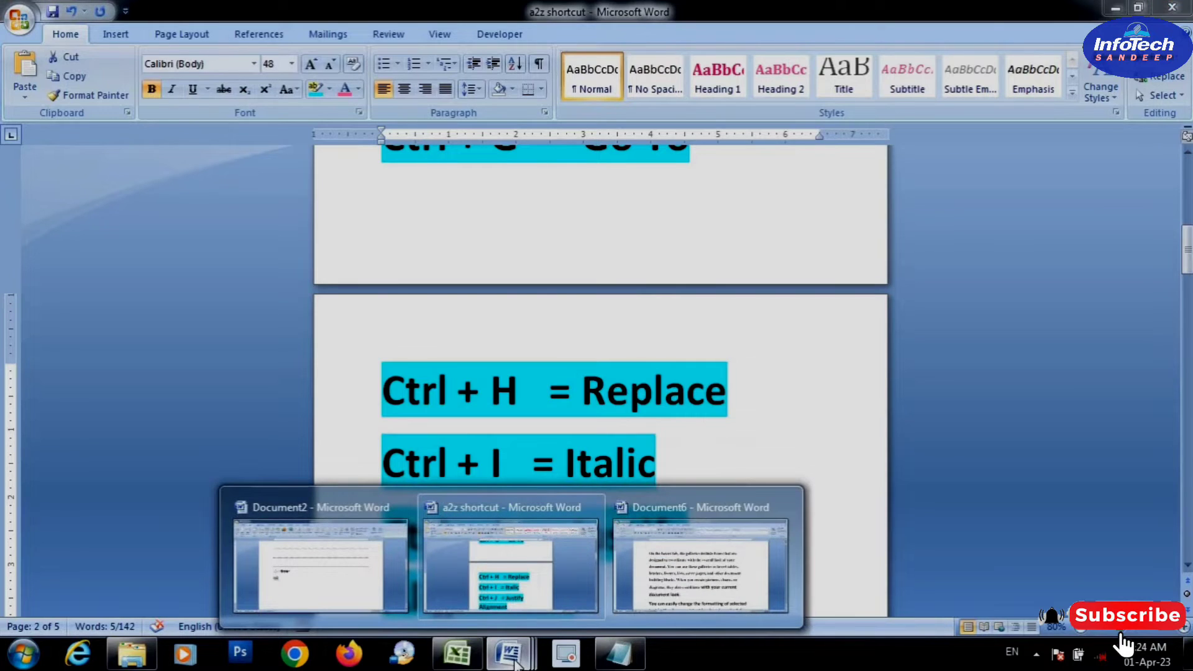
{"action": "left_click", "coordinate": [714, 497]}
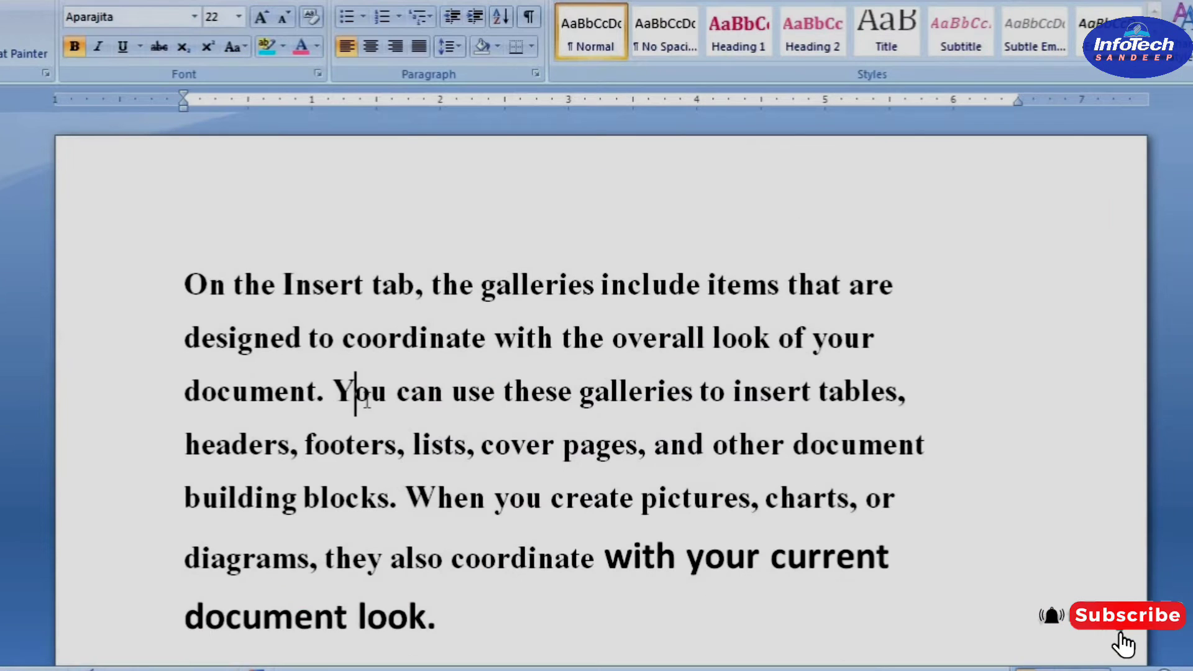
{"action": "double_click", "coordinate": [367, 403]}
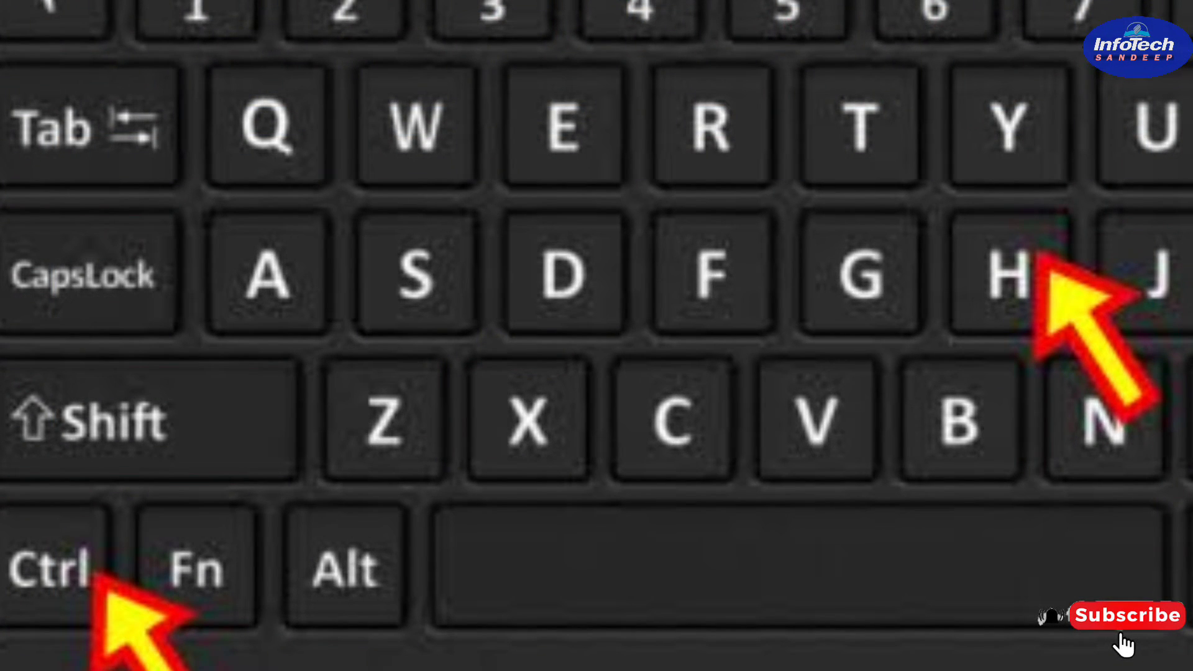
{"action": "key", "text": "ctrl+h"}
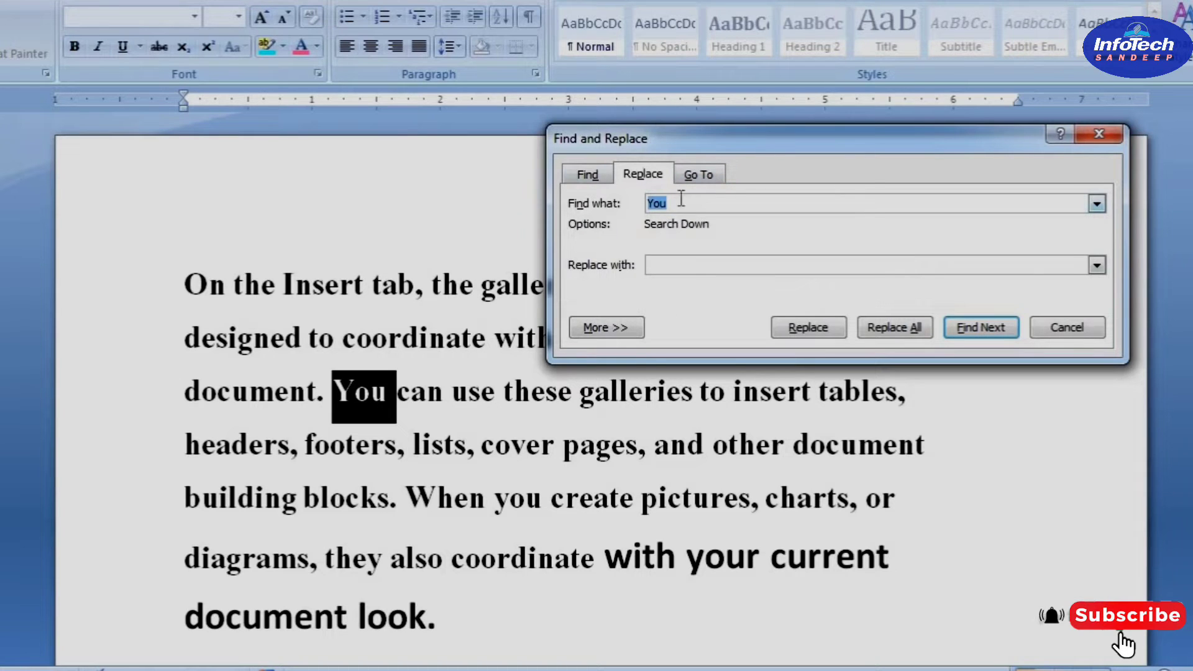
Replace the next three occurrences of "You" with "WE" one at a time
{"action": "left_click_drag", "start_coordinate": [680, 199], "coordinate": [640, 206]}
{"action": "left_click", "coordinate": [676, 200]}
{"action": "left_click_drag", "start_coordinate": [678, 204], "coordinate": [643, 205]}
{"action": "left_click", "coordinate": [659, 267]}
{"action": "type", "text": "WE"}
{"action": "left_click", "coordinate": [709, 259]}
{"action": "left_click", "coordinate": [808, 327]}
{"action": "left_click", "coordinate": [808, 328]}
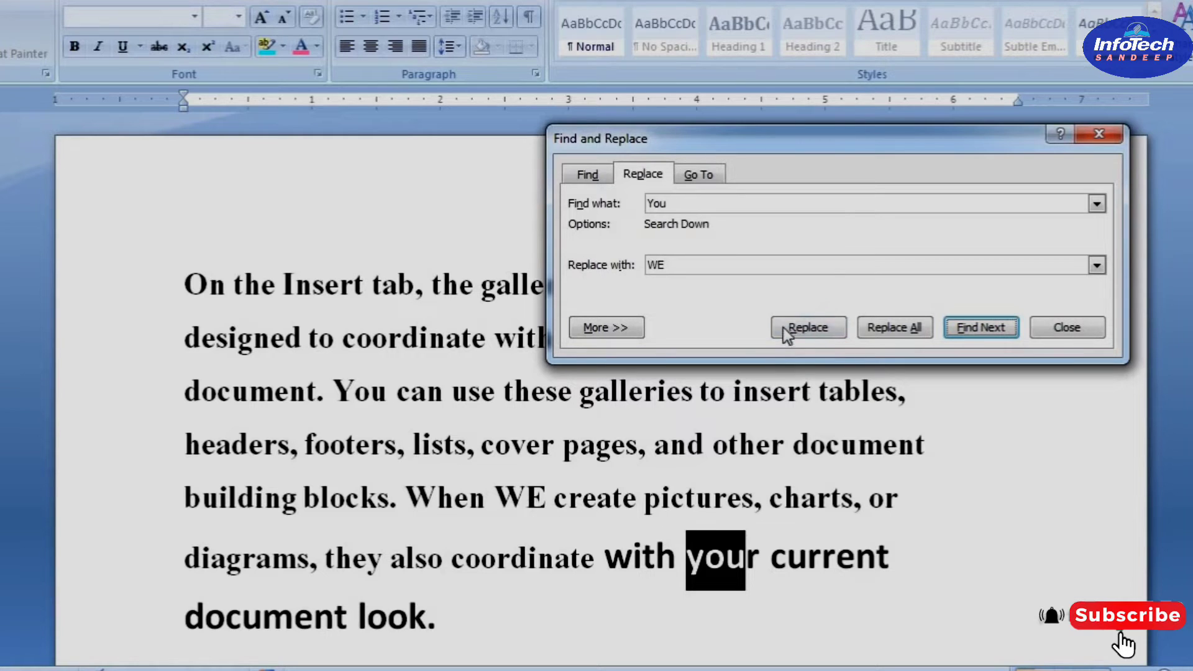
{"action": "left_click", "coordinate": [814, 329]}
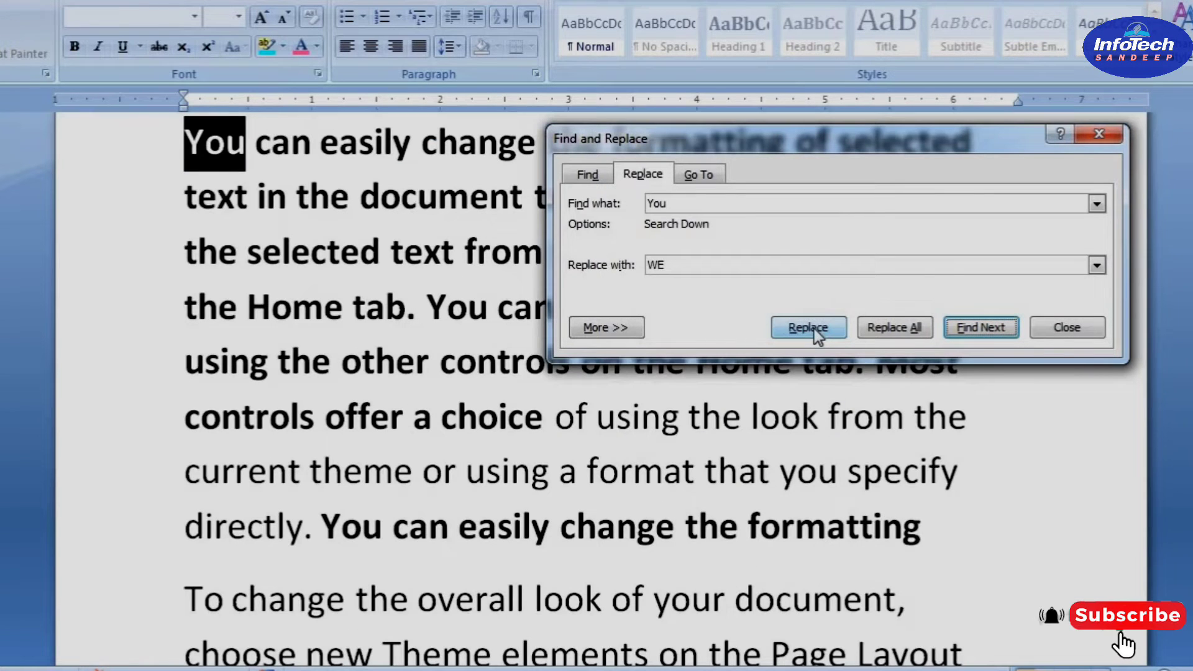
{"action": "left_click", "coordinate": [814, 330]}
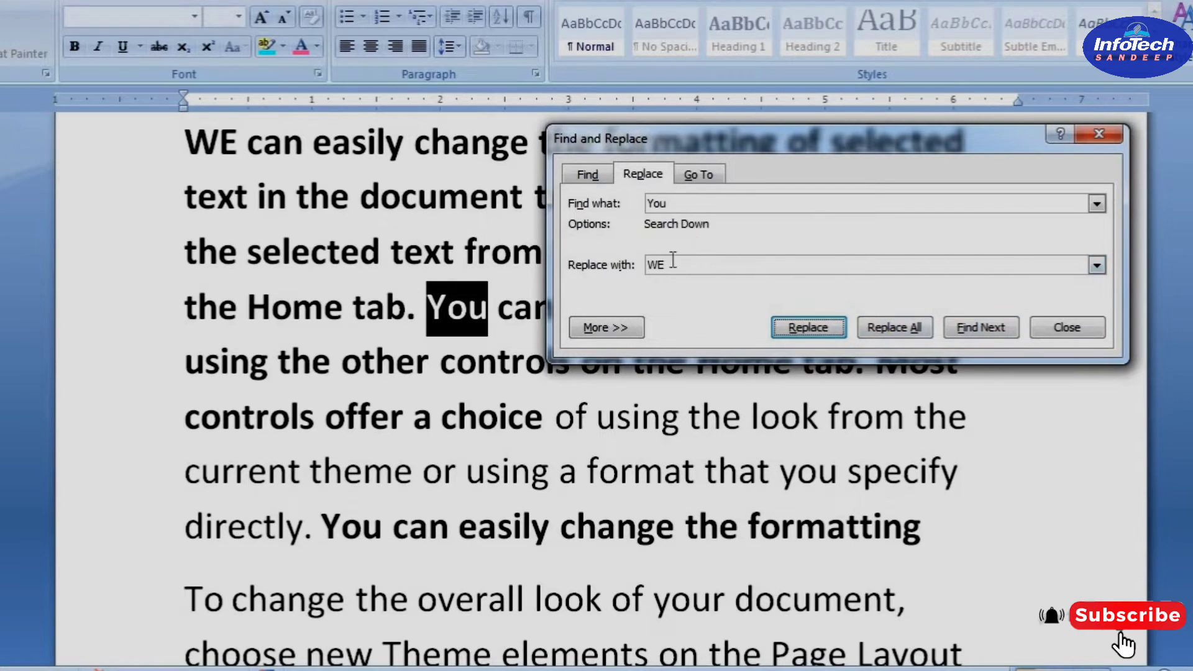
Replace all remaining occurrences of "You" with "WE", continuing the search from the beginning, and close the dialog
{"action": "left_click", "coordinate": [888, 330]}
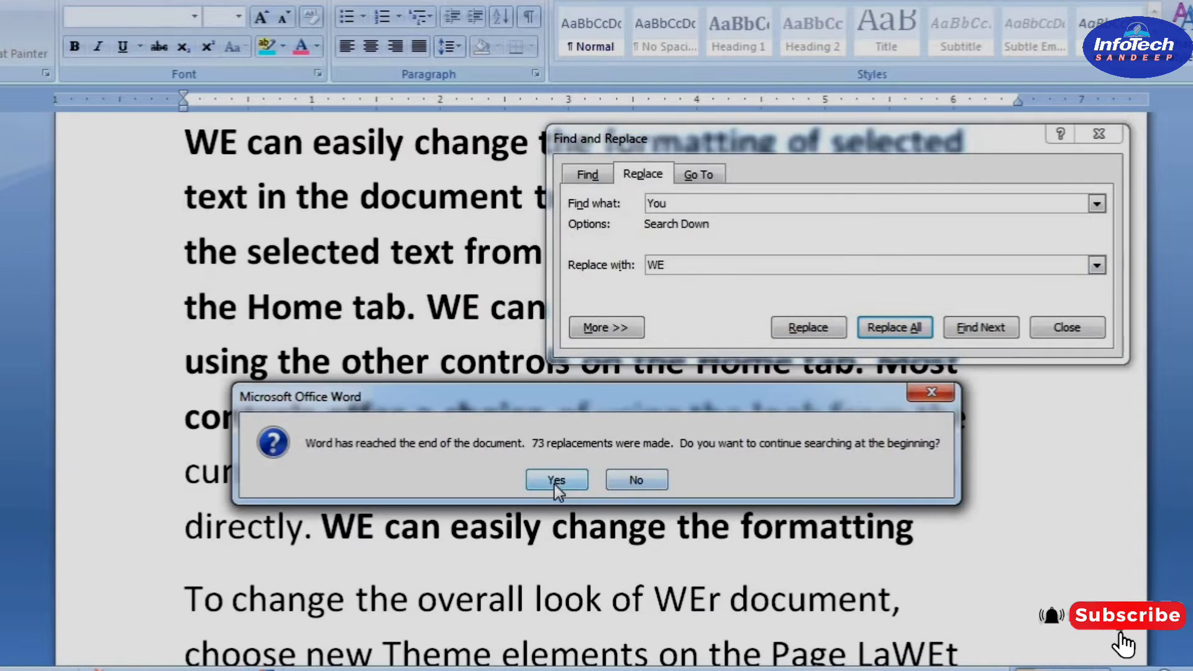
{"action": "left_click", "coordinate": [553, 482]}
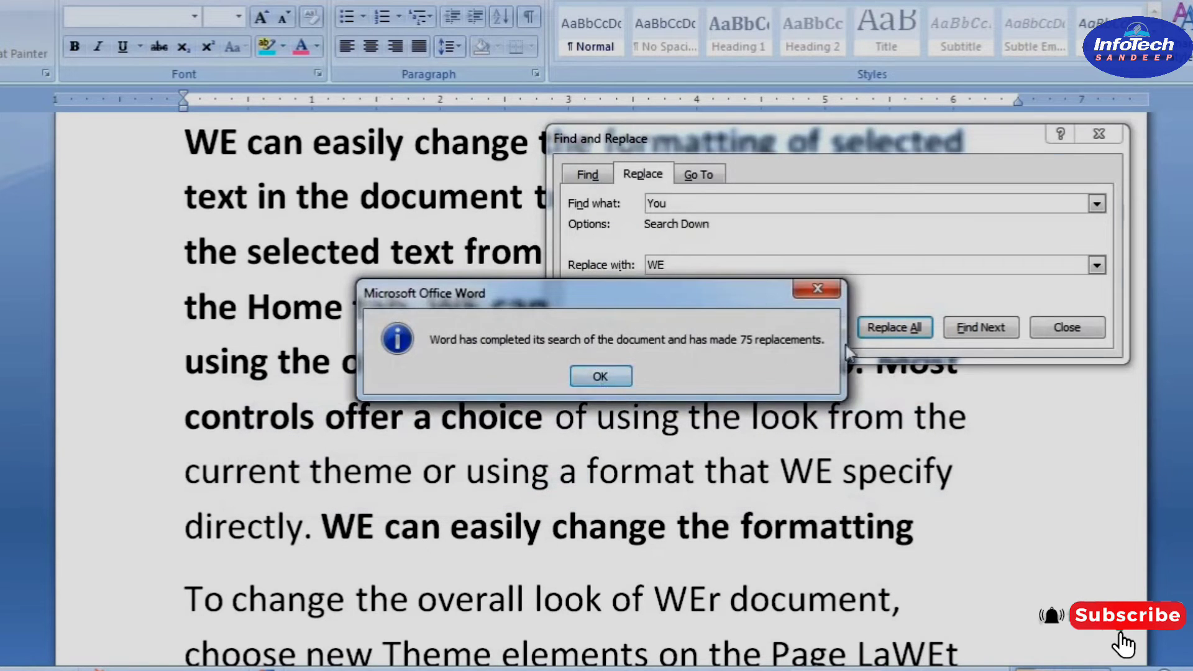
{"action": "key", "text": "Return"}
{"action": "left_click", "coordinate": [1064, 329]}
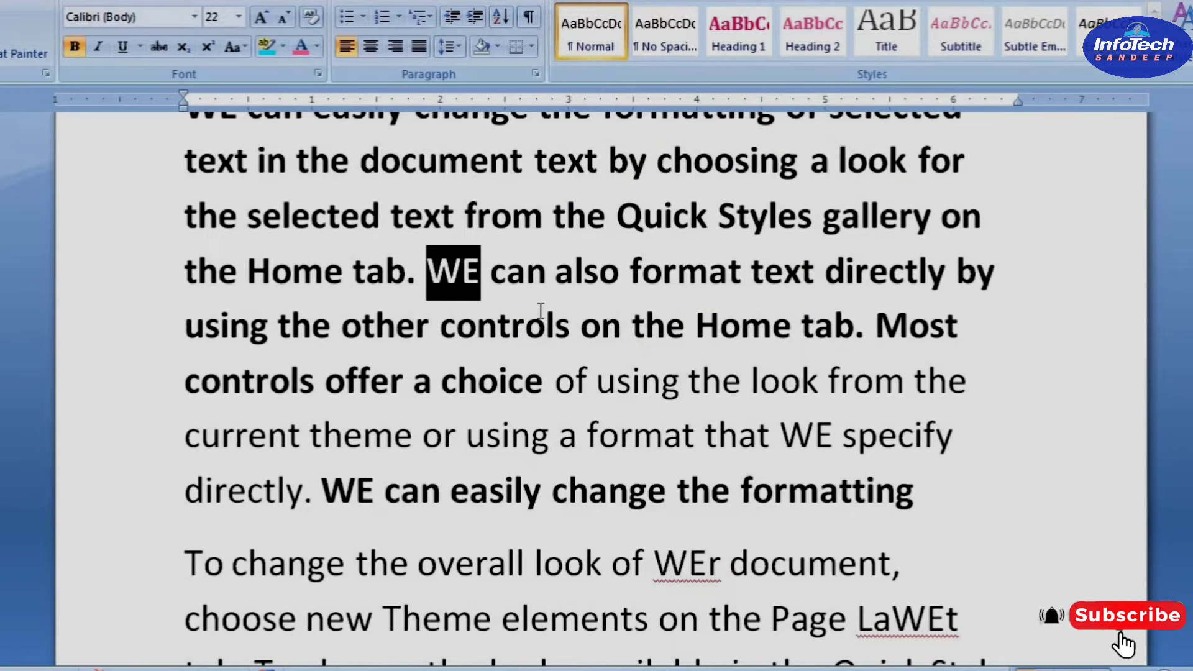
{"action": "scroll", "coordinate": [540, 310], "scroll_direction": "up", "scroll_amount": 2}
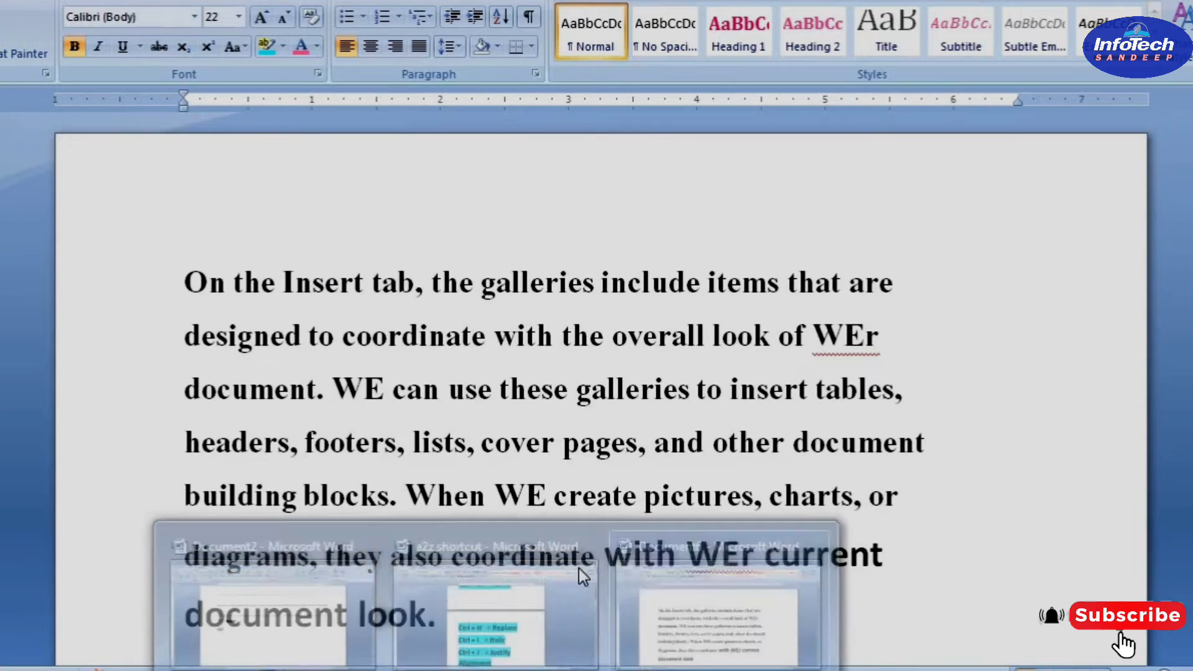
Italicize the first line of Document6, "On the Insert tab, the galleries include items that are"
{"action": "left_click", "coordinate": [516, 628]}
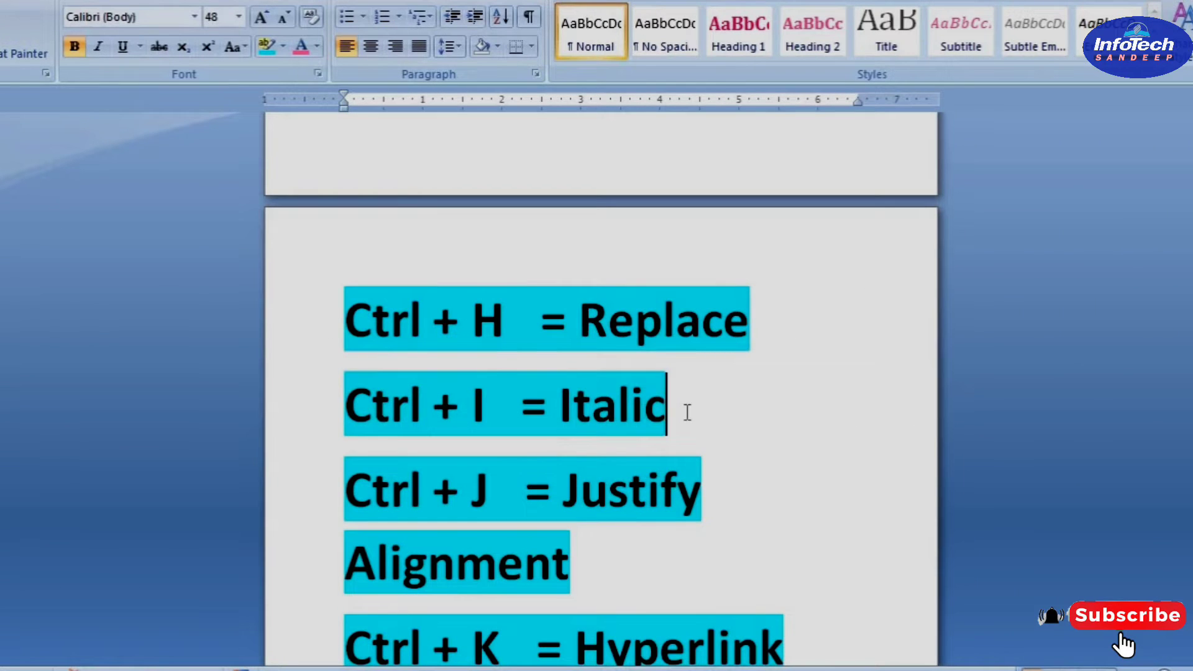
{"action": "mouse_move", "coordinate": [497, 668]}
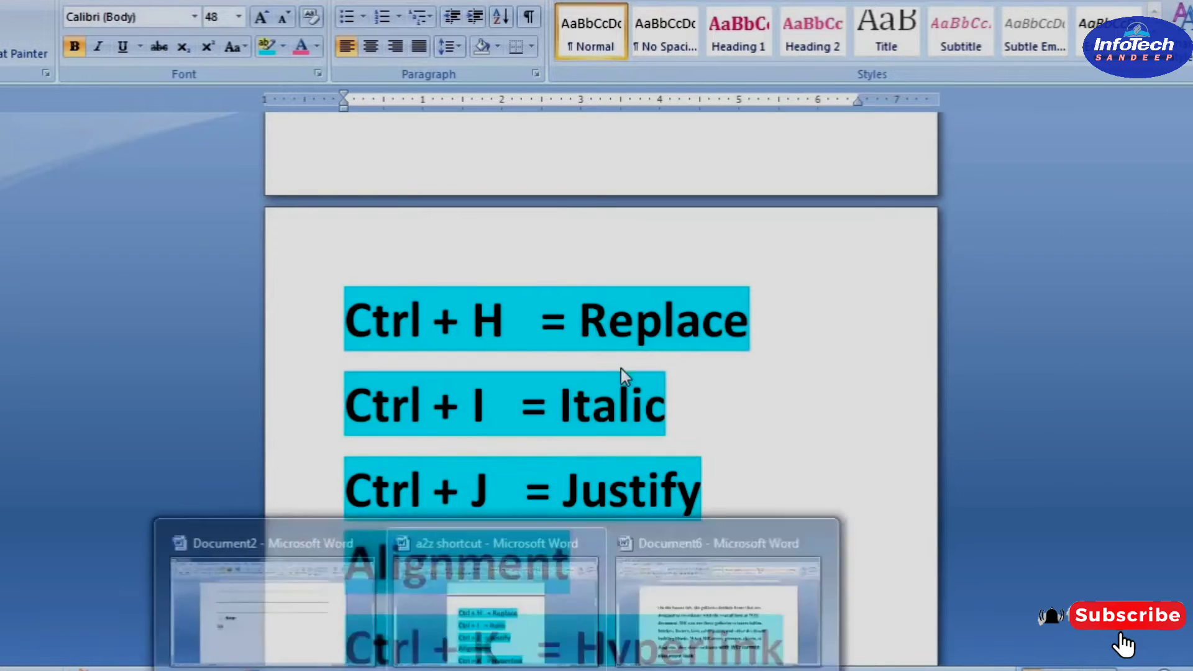
{"action": "left_click", "coordinate": [720, 596]}
{"action": "left_click", "coordinate": [161, 274]}
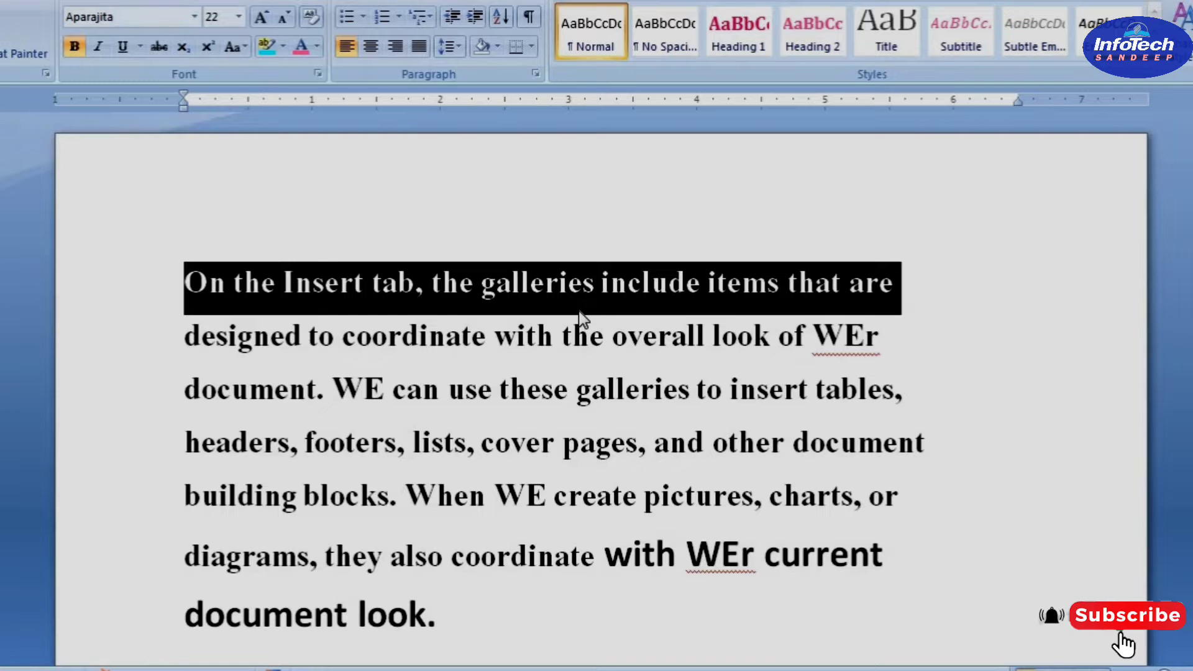
{"action": "key", "text": "ctrl+i"}
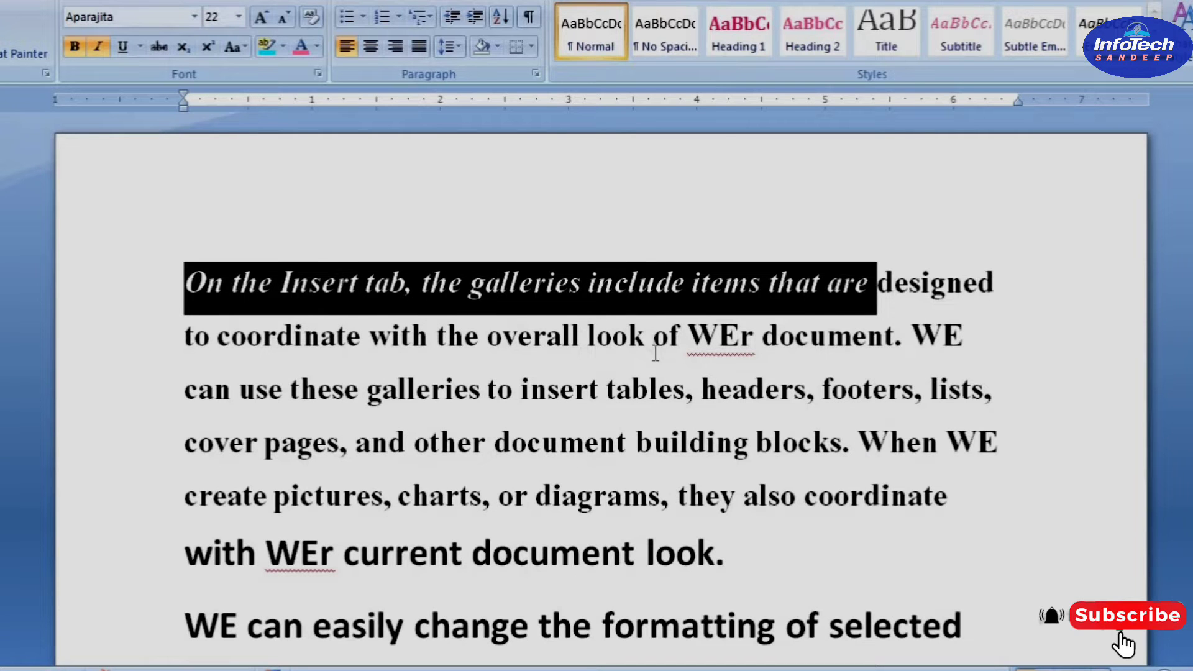
{"action": "left_click", "coordinate": [656, 353]}
{"action": "left_click_drag", "start_coordinate": [827, 288], "coordinate": [185, 292]}
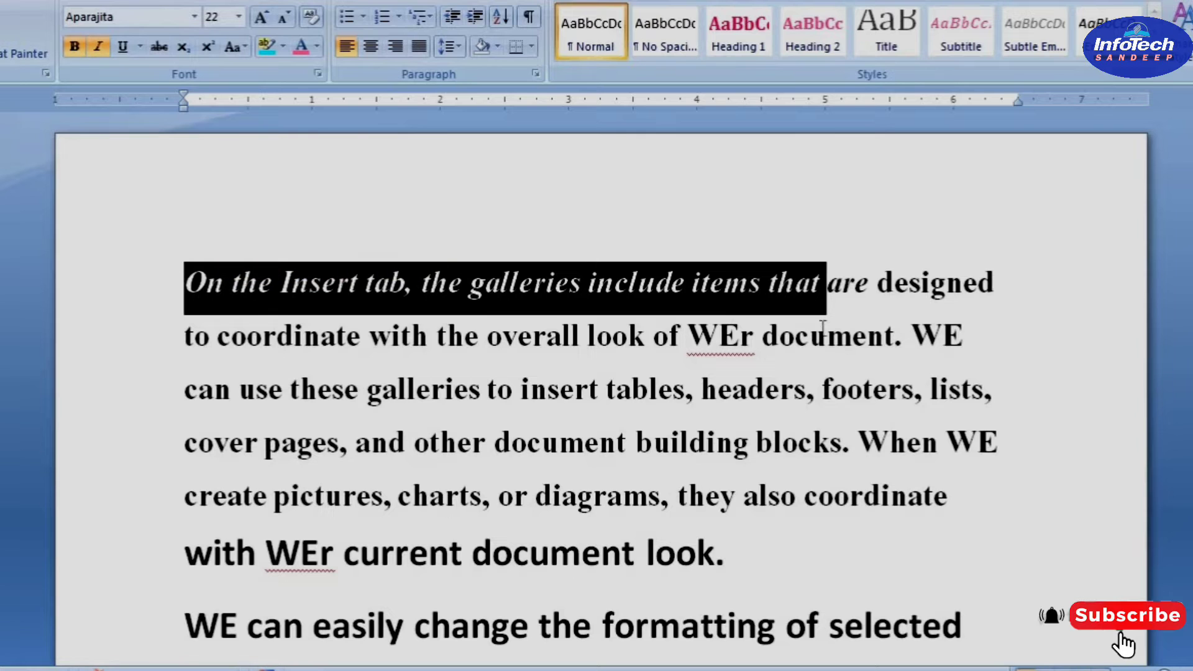
{"action": "left_click", "coordinate": [884, 337]}
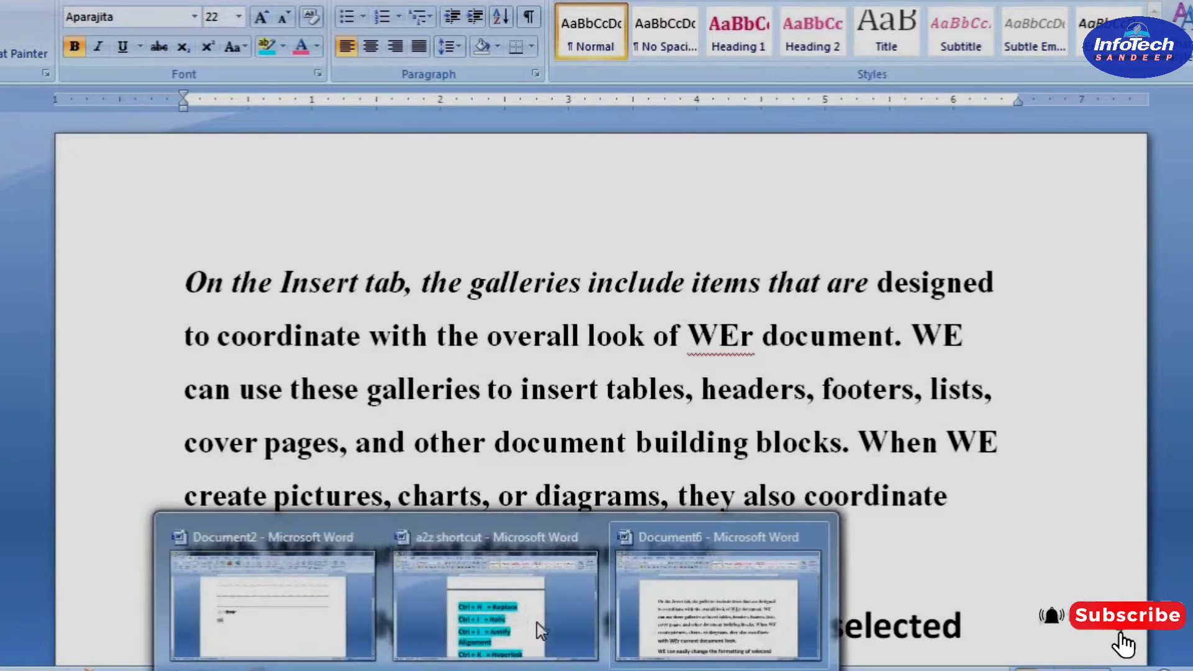
Look up the "Ctrl + J = Justify Alignment" entry in the a2z shortcut document and return to Document6
{"action": "left_click", "coordinate": [528, 614]}
{"action": "left_click", "coordinate": [722, 473]}
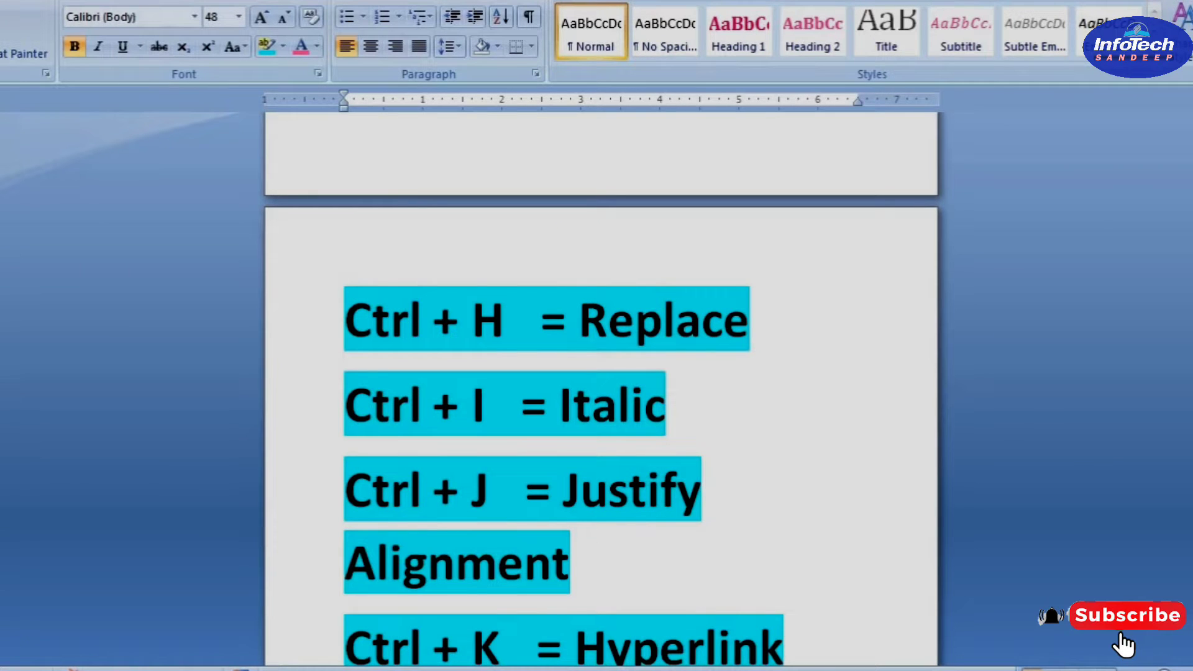
{"action": "mouse_move", "coordinate": [498, 670]}
{"action": "left_click", "coordinate": [726, 609]}
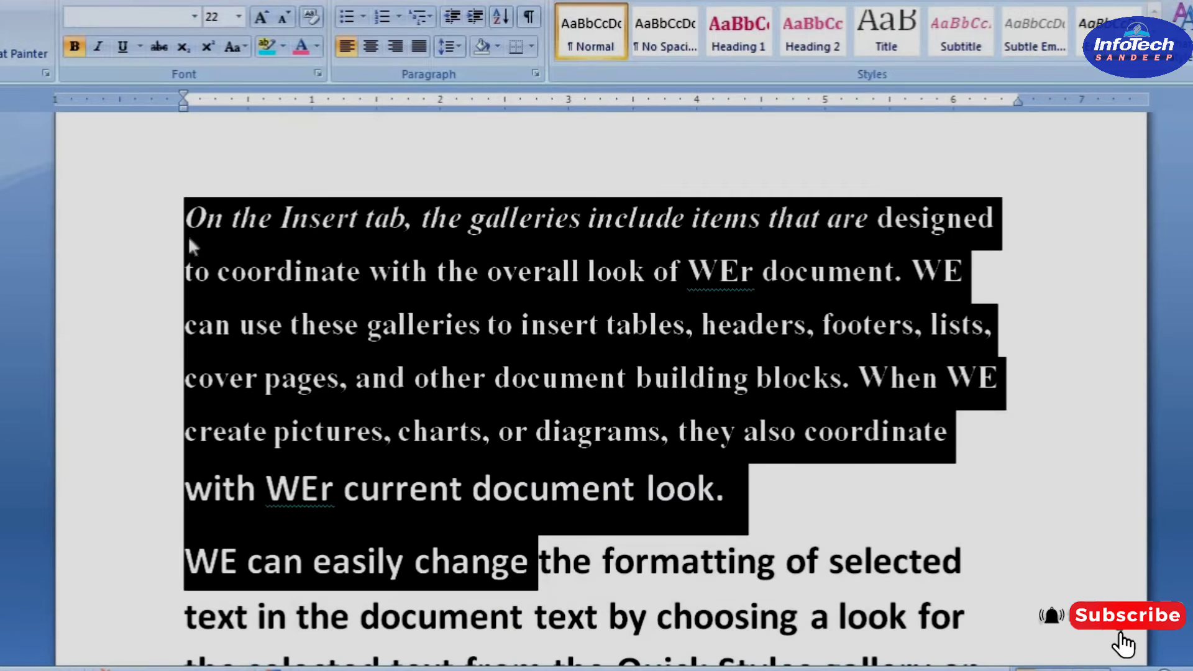
Select all the text in the document and apply justified alignment
{"action": "left_click_drag", "start_coordinate": [177, 217], "coordinate": [207, 399]}
{"action": "left_click", "coordinate": [211, 432]}
{"action": "scroll", "coordinate": [423, 422], "scroll_direction": "down", "scroll_amount": 8}
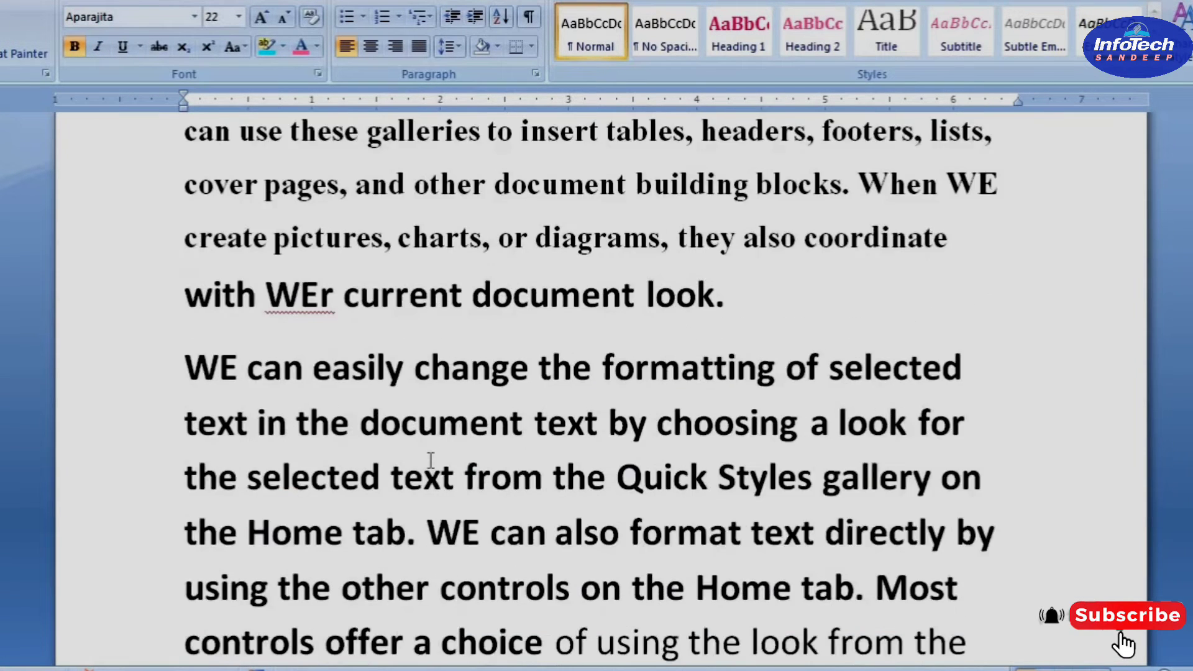
{"action": "scroll", "coordinate": [115, 367], "scroll_direction": "up", "scroll_amount": 3}
{"action": "scroll", "coordinate": [176, 186], "scroll_direction": "up", "scroll_amount": 2}
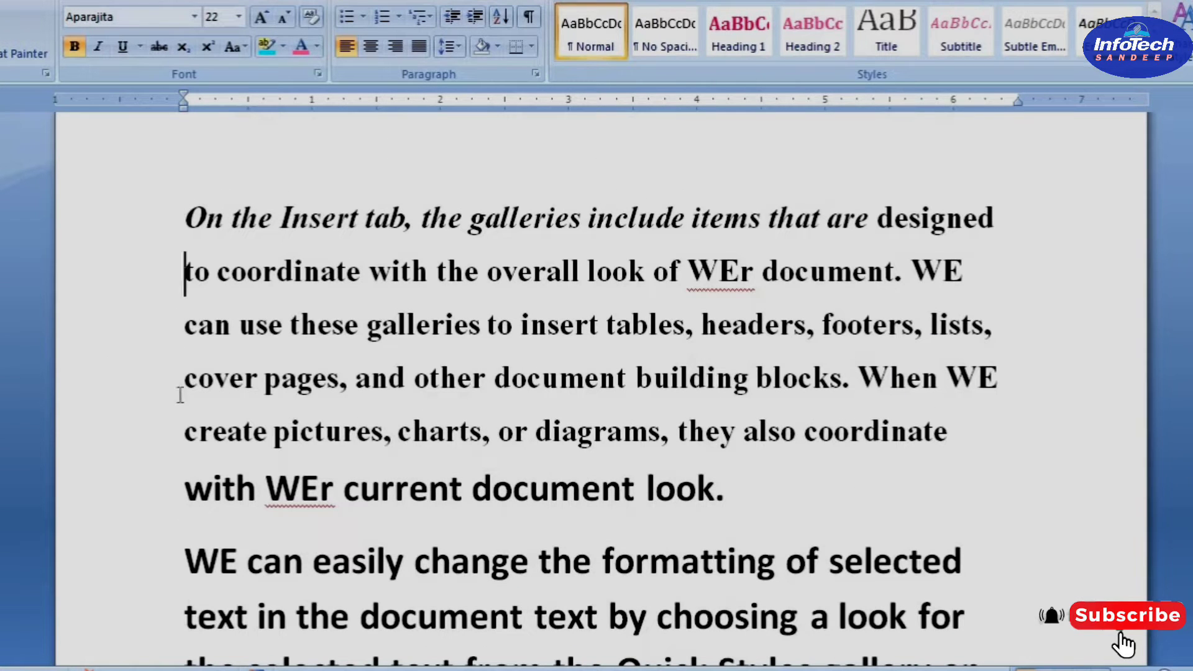
{"action": "left_click", "coordinate": [185, 636]}
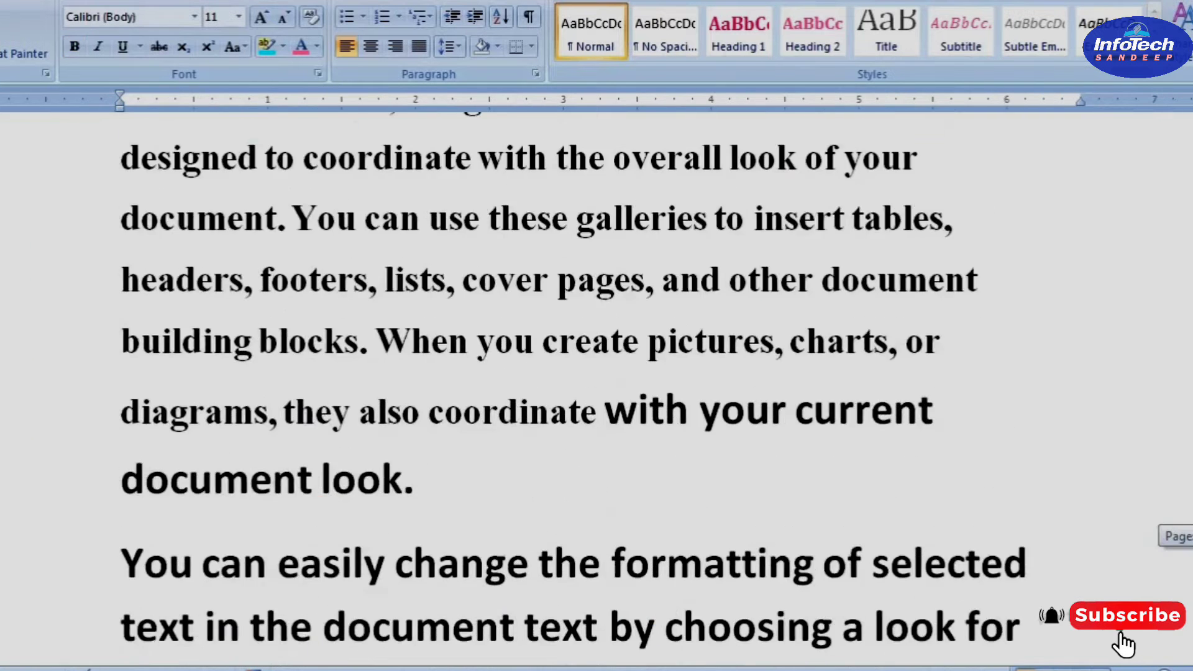
{"action": "key", "text": "ctrl+a"}
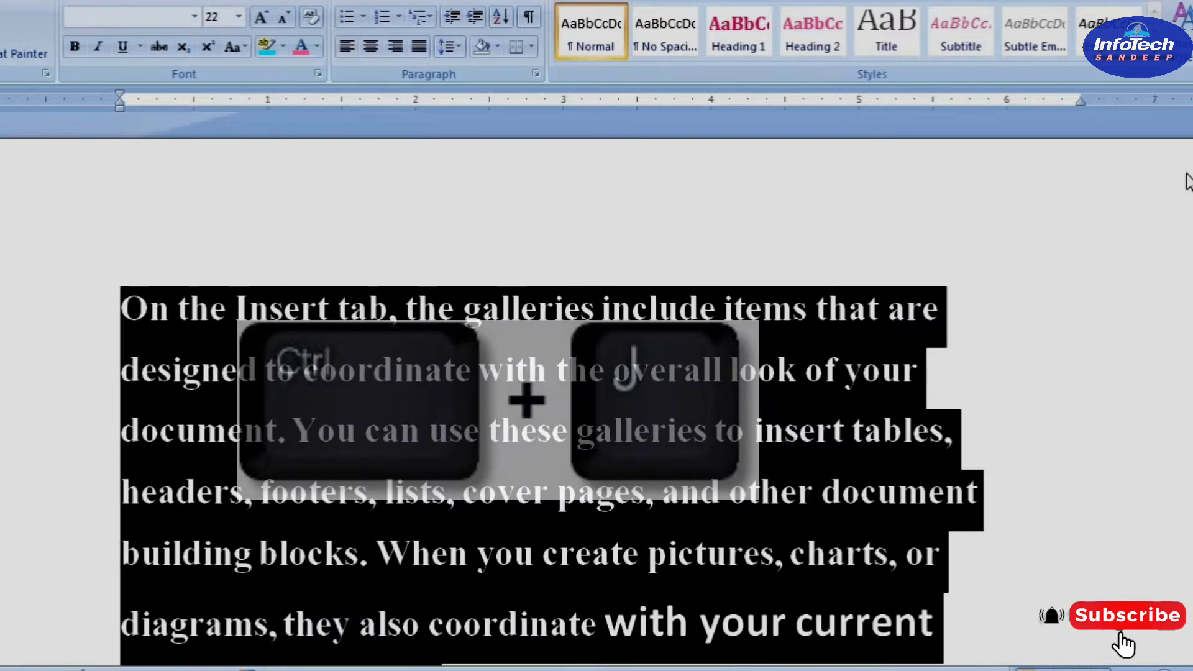
{"action": "key", "text": "ctrl+j"}
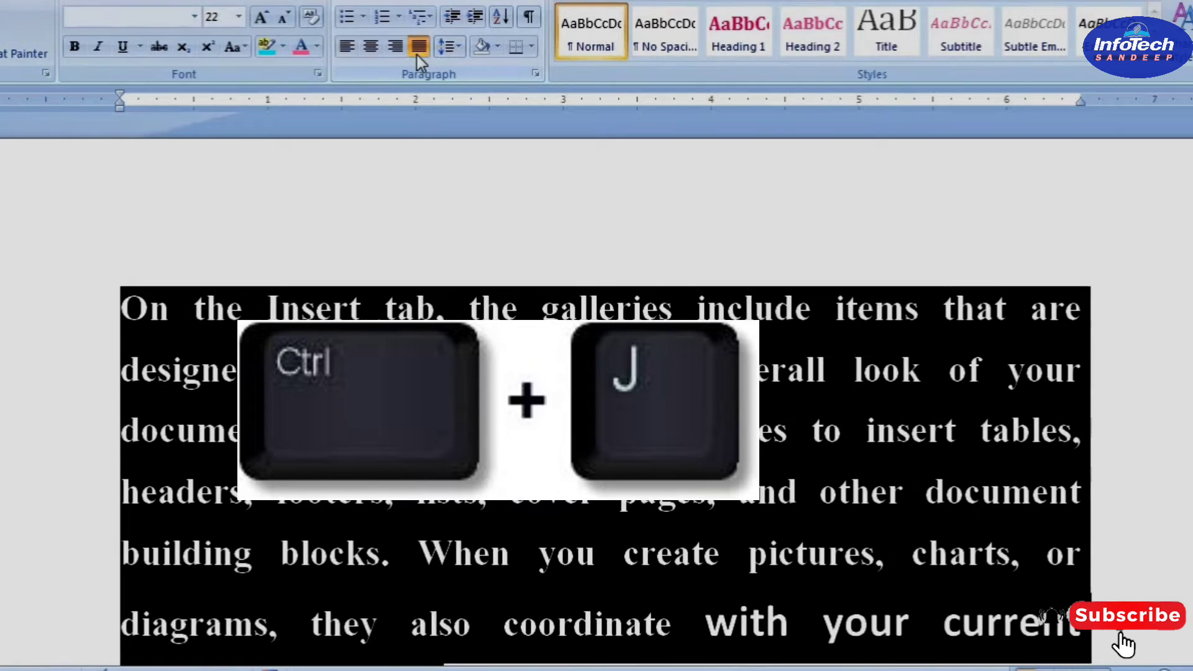
Review the justified text, look up the "Ctrl + K = Hyperlink" entry in the a2z shortcut document and return to Document6
{"action": "scroll", "coordinate": [1098, 423], "scroll_direction": "down", "scroll_amount": 4}
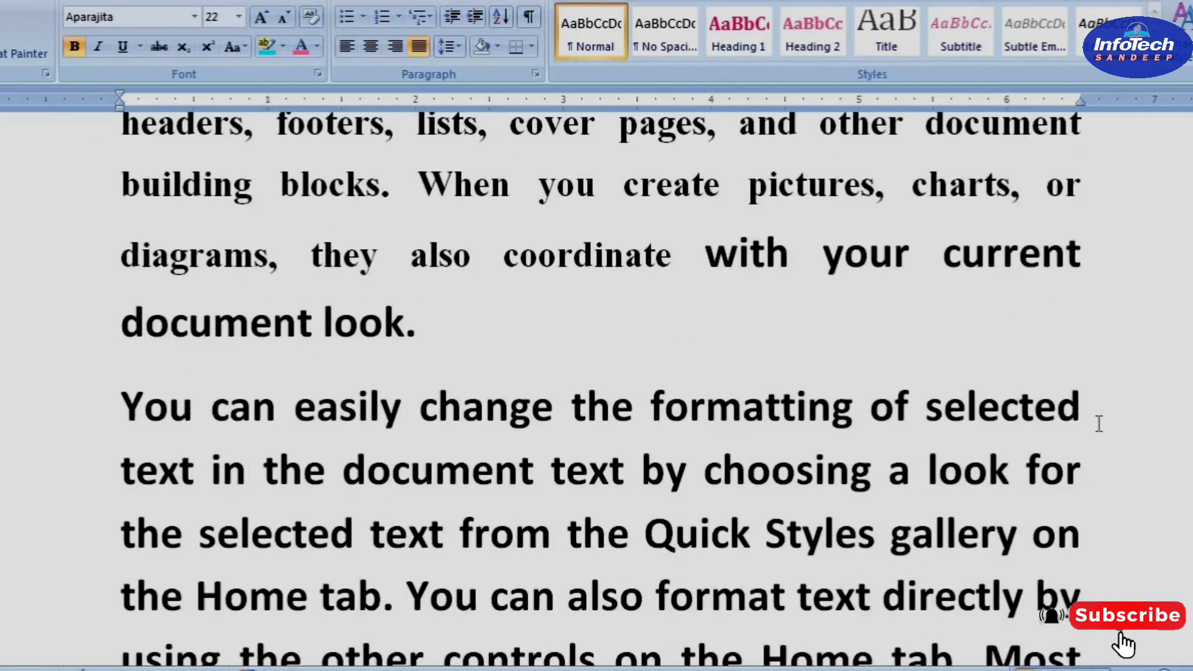
{"action": "scroll", "coordinate": [1098, 423], "scroll_direction": "up", "scroll_amount": 5}
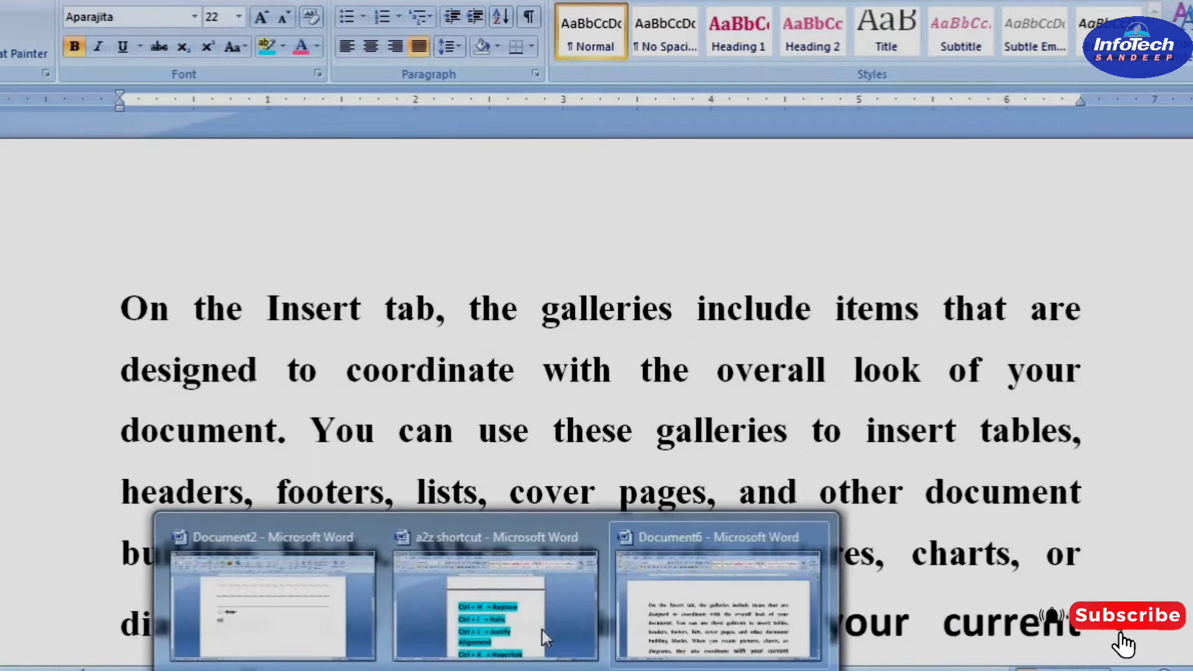
{"action": "mouse_move", "coordinate": [542, 629]}
{"action": "left_click", "coordinate": [495, 646]}
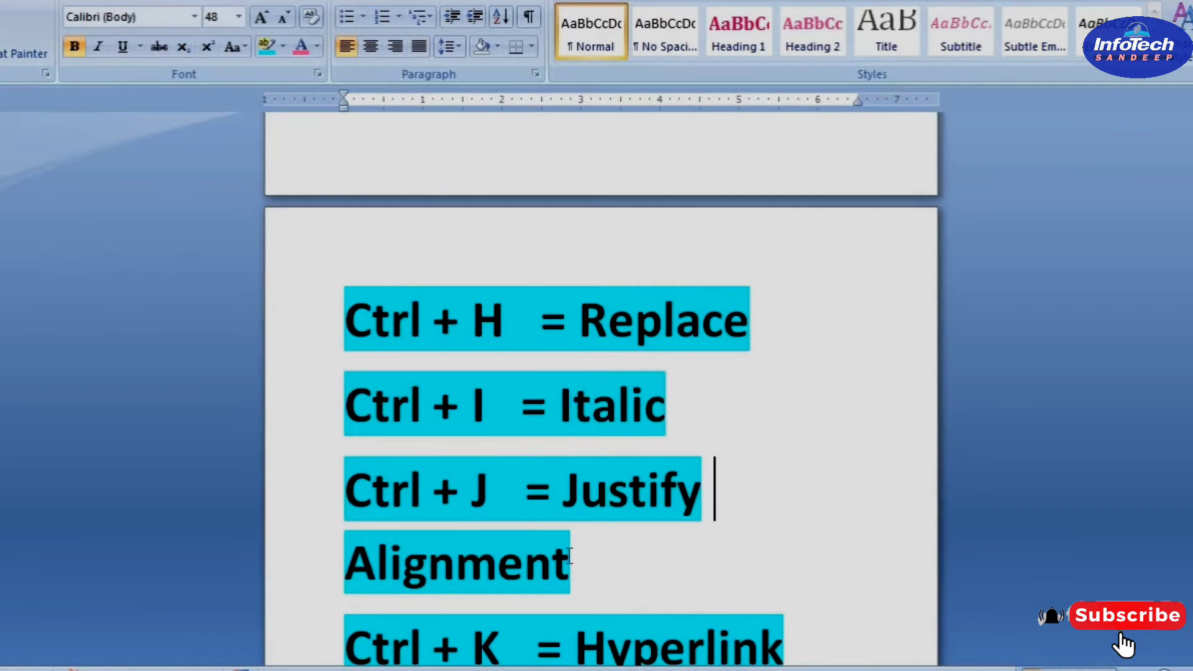
{"action": "scroll", "coordinate": [570, 555], "scroll_direction": "down", "scroll_amount": 1}
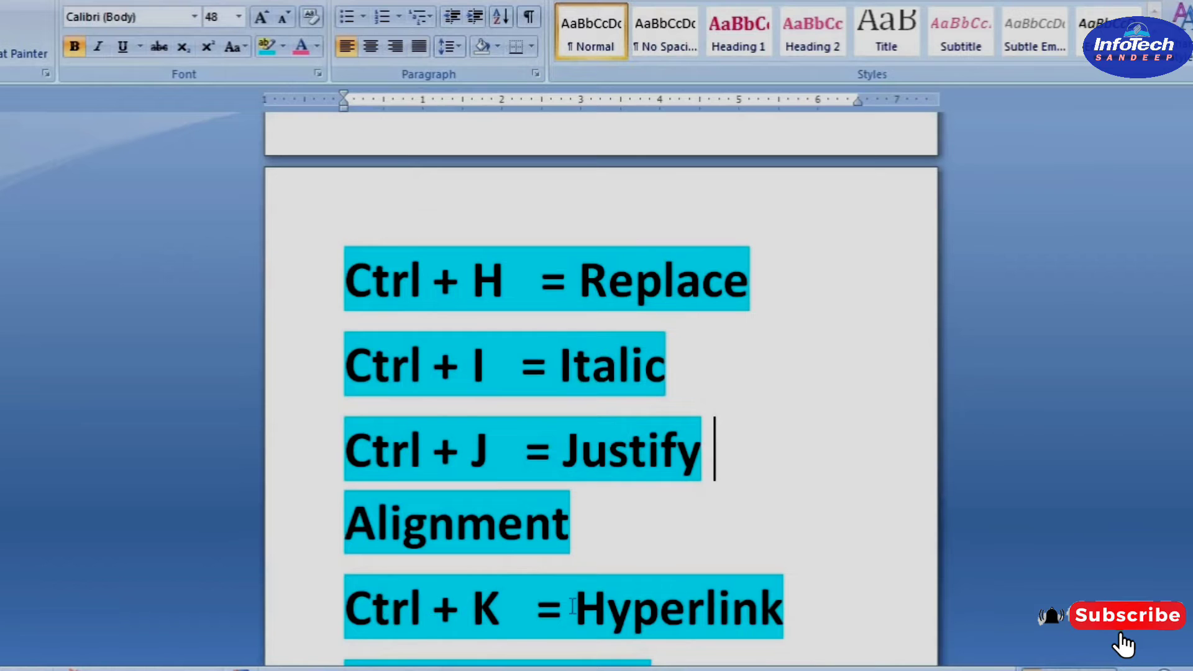
{"action": "left_click_drag", "start_coordinate": [798, 604], "coordinate": [574, 606]}
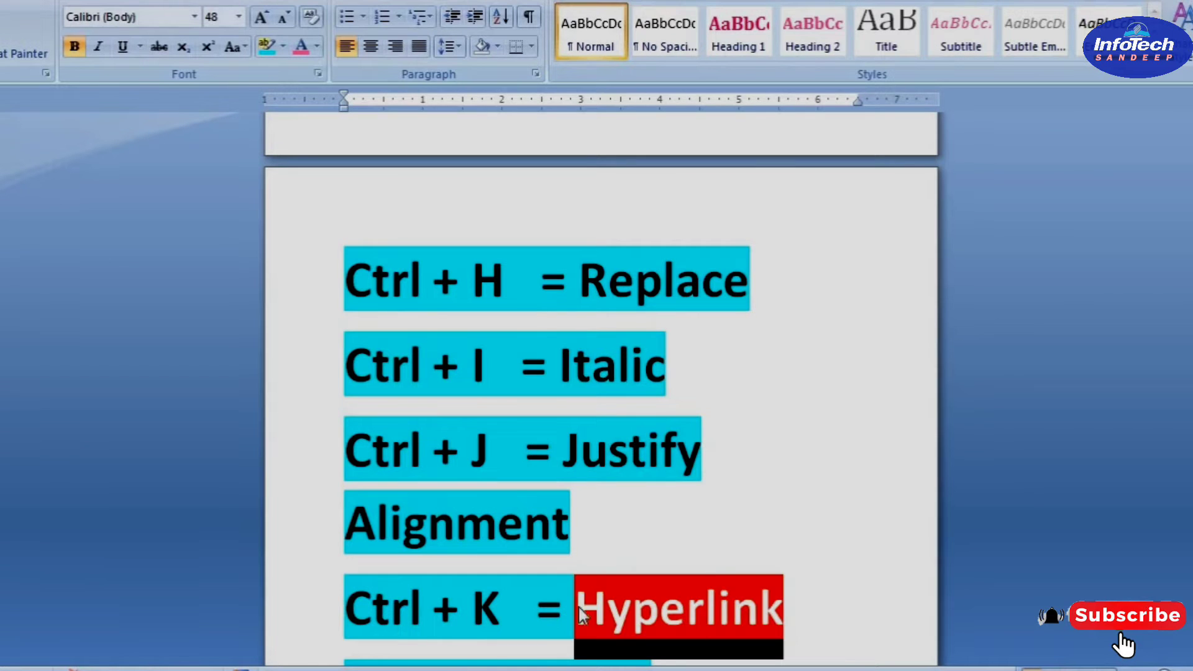
{"action": "left_click", "coordinate": [819, 601]}
{"action": "left_click_drag", "start_coordinate": [814, 609], "coordinate": [559, 621]}
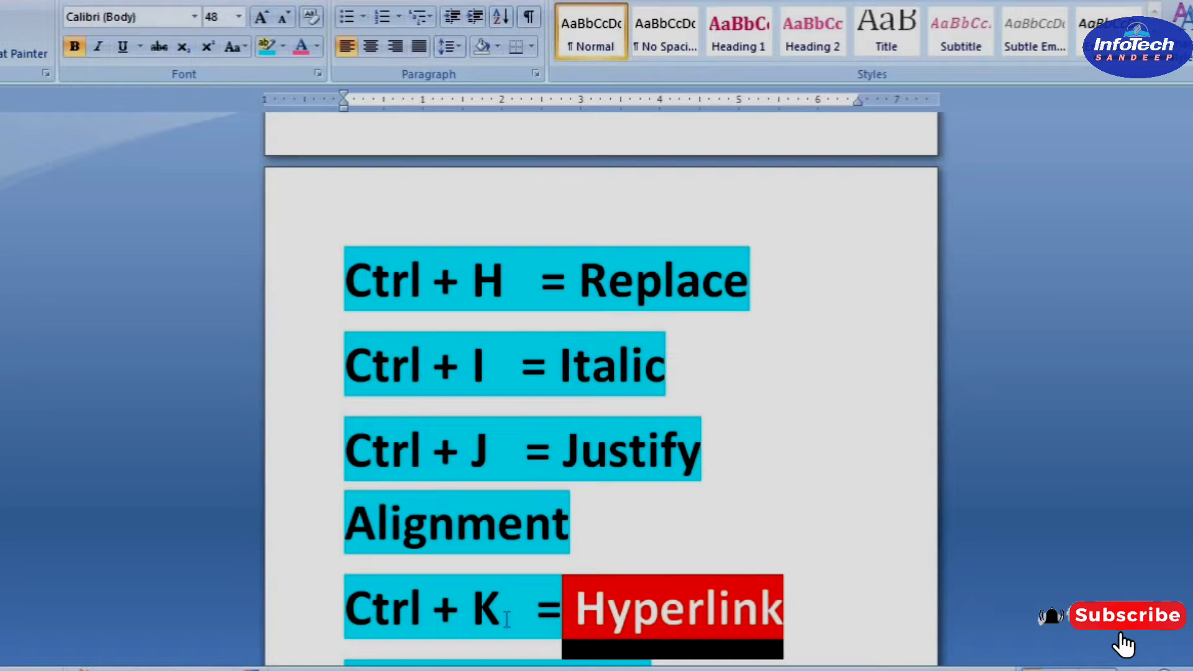
{"action": "mouse_move", "coordinate": [497, 670]}
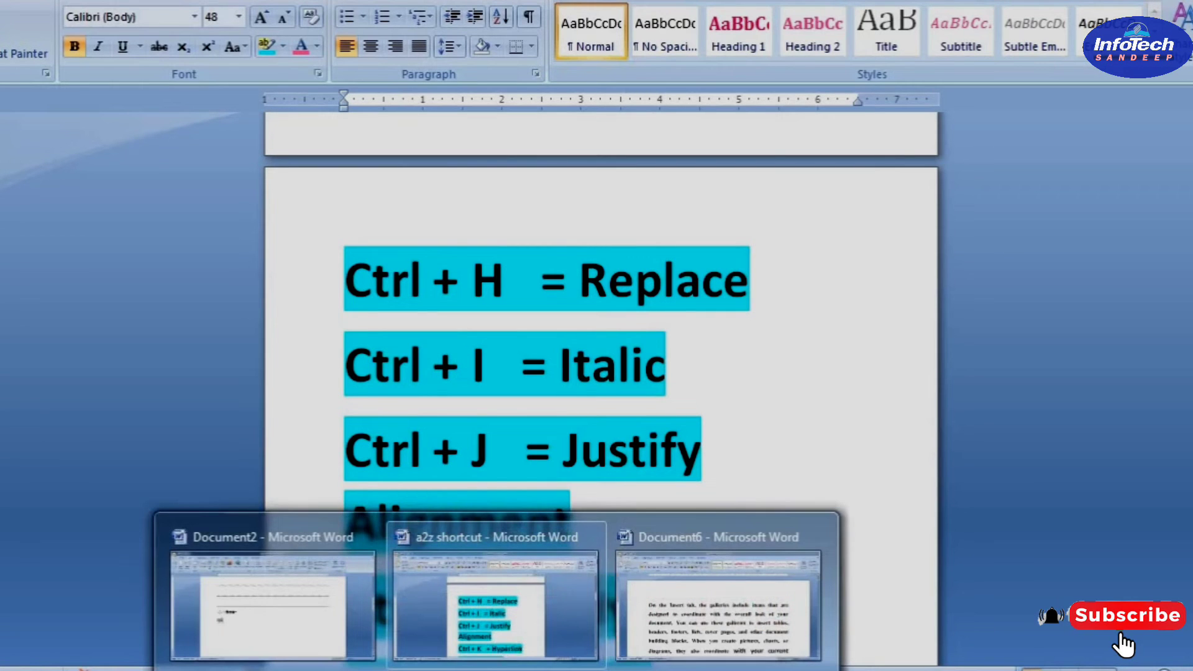
{"action": "left_click", "coordinate": [707, 618]}
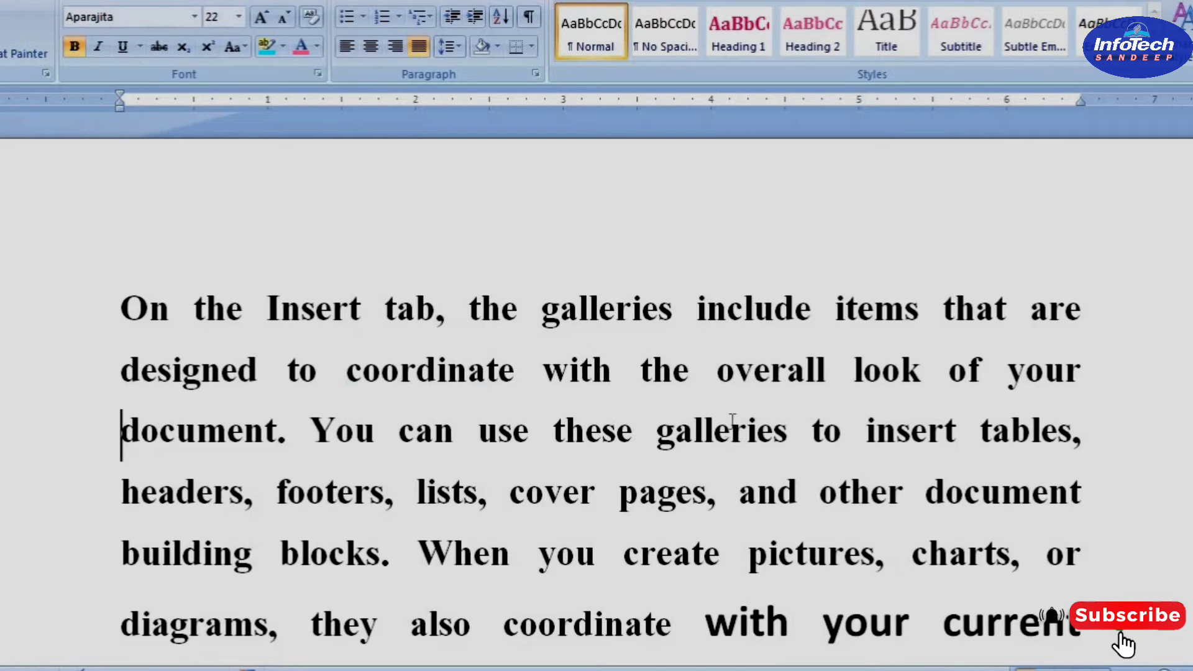
Add the text "INFOTECHSANDEEP" after "document look." at the end of the first paragraph
{"action": "scroll", "coordinate": [733, 419], "scroll_direction": "down", "scroll_amount": 6}
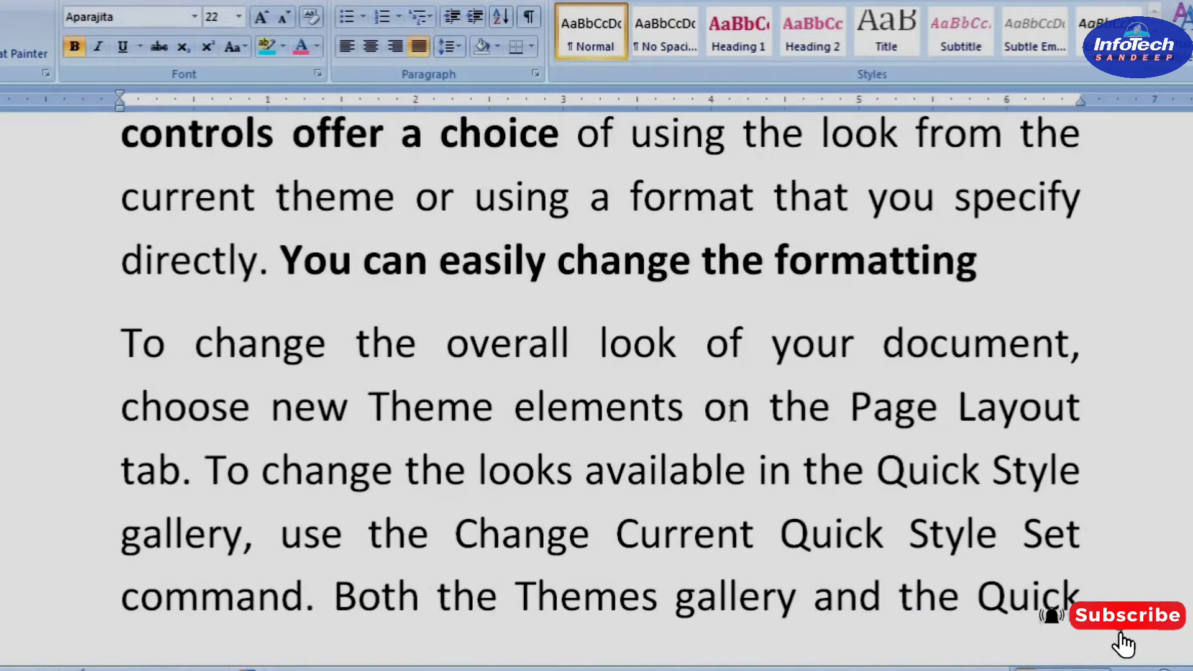
{"action": "scroll", "coordinate": [733, 413], "scroll_direction": "down", "scroll_amount": 1}
{"action": "scroll", "coordinate": [733, 416], "scroll_direction": "up", "scroll_amount": 8}
{"action": "left_click", "coordinate": [425, 233]}
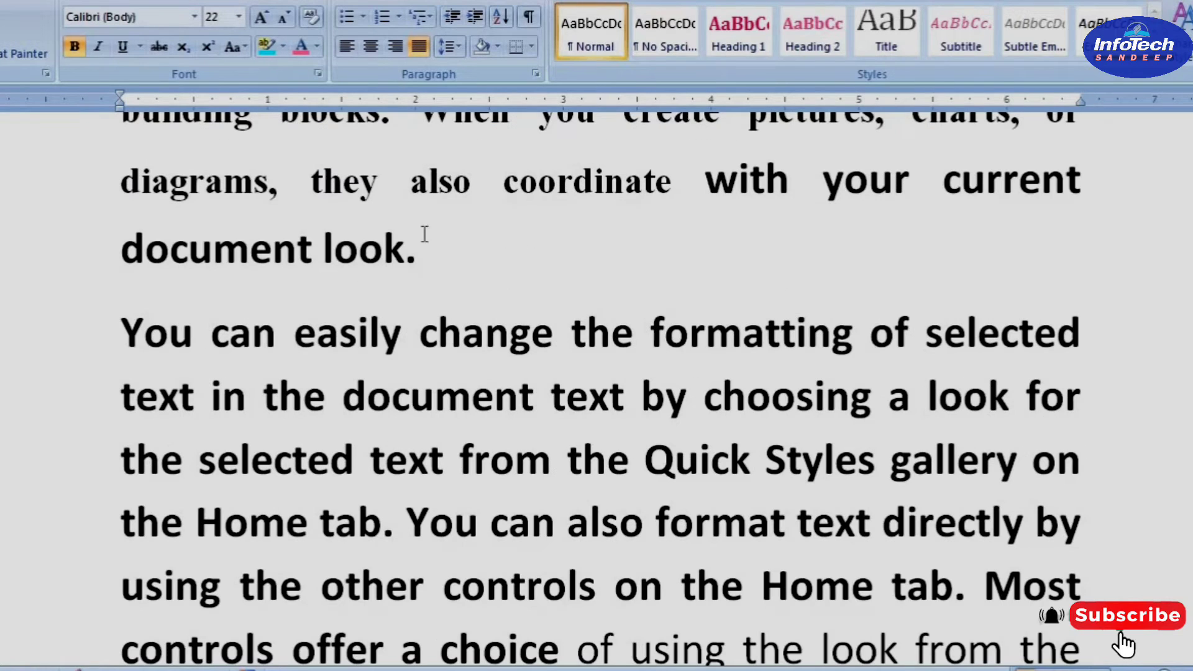
{"action": "type", "text": "INFOT"}
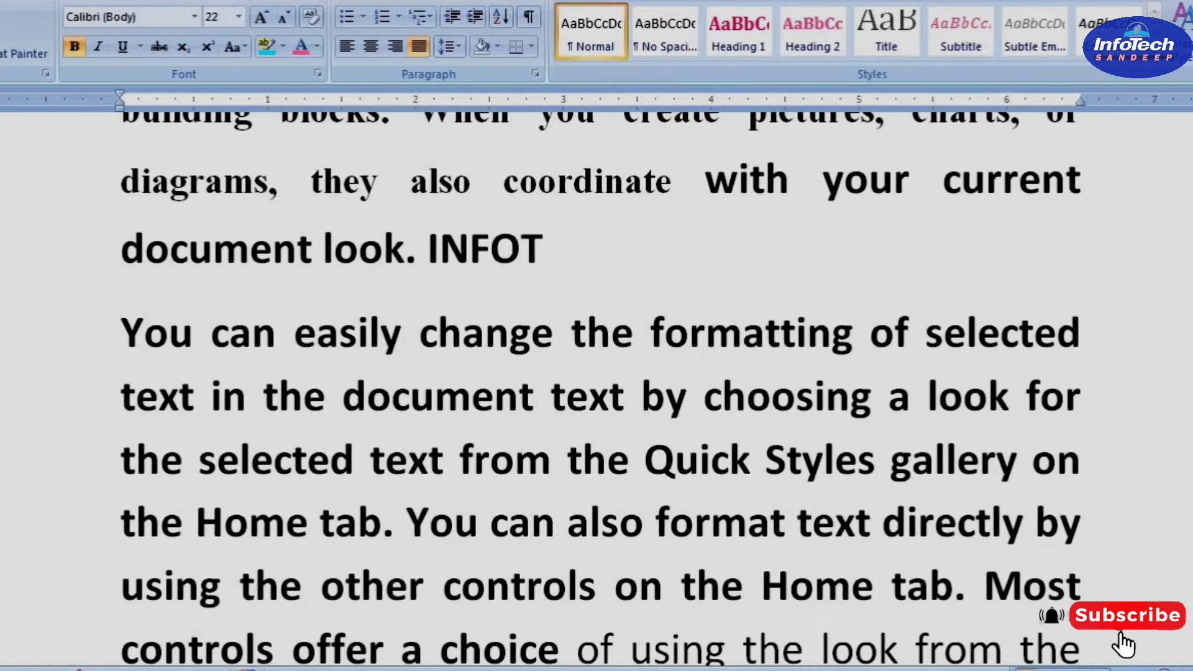
{"action": "type", "text": "ECHSANDEEP"}
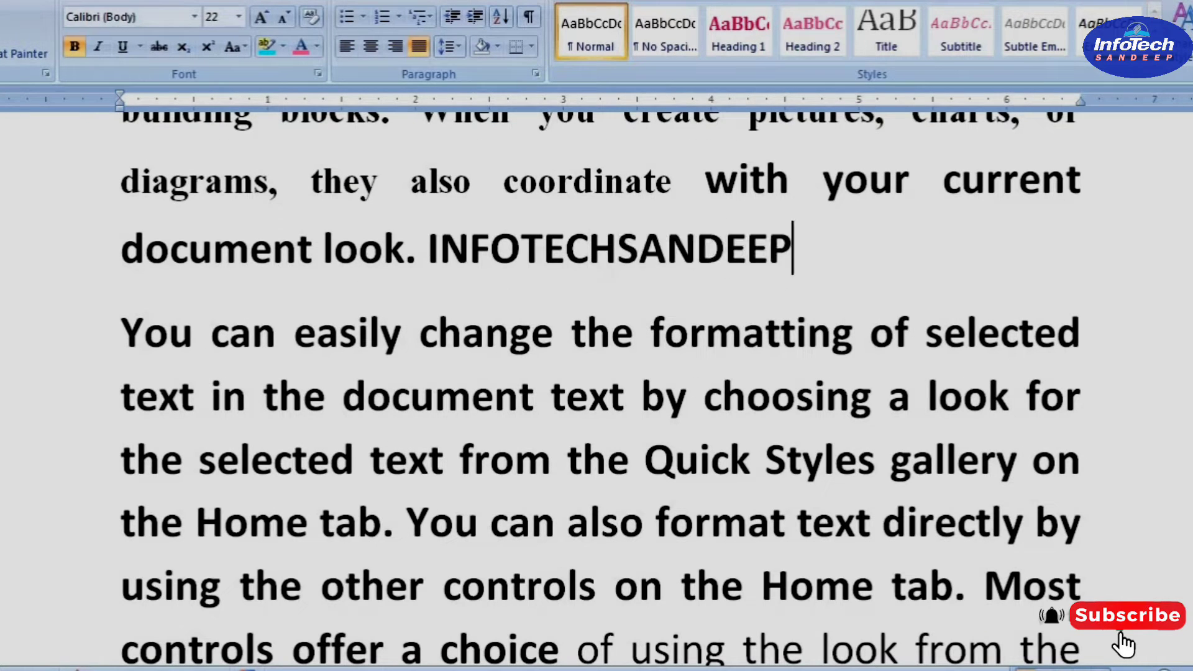
Insert a hyperlink on the word INFOTECHSANDEEP that points to the existing file DCA TOPIC.pptx in My Documents
{"action": "double_click", "coordinate": [580, 242]}
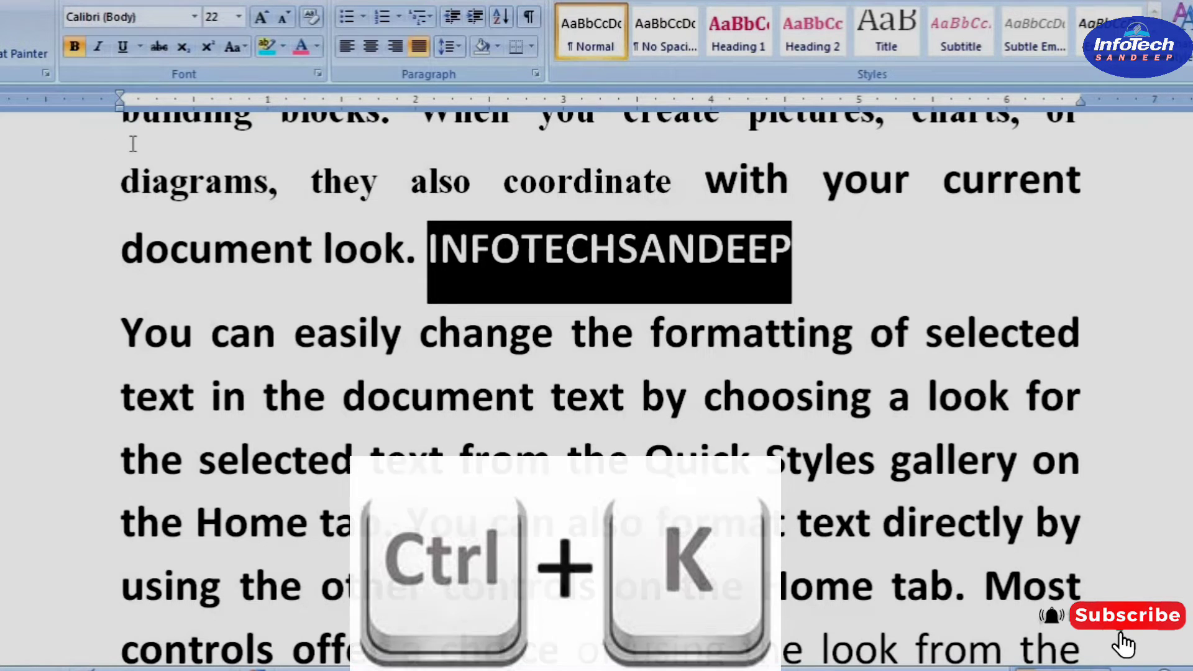
{"action": "key", "text": "ctrl+k"}
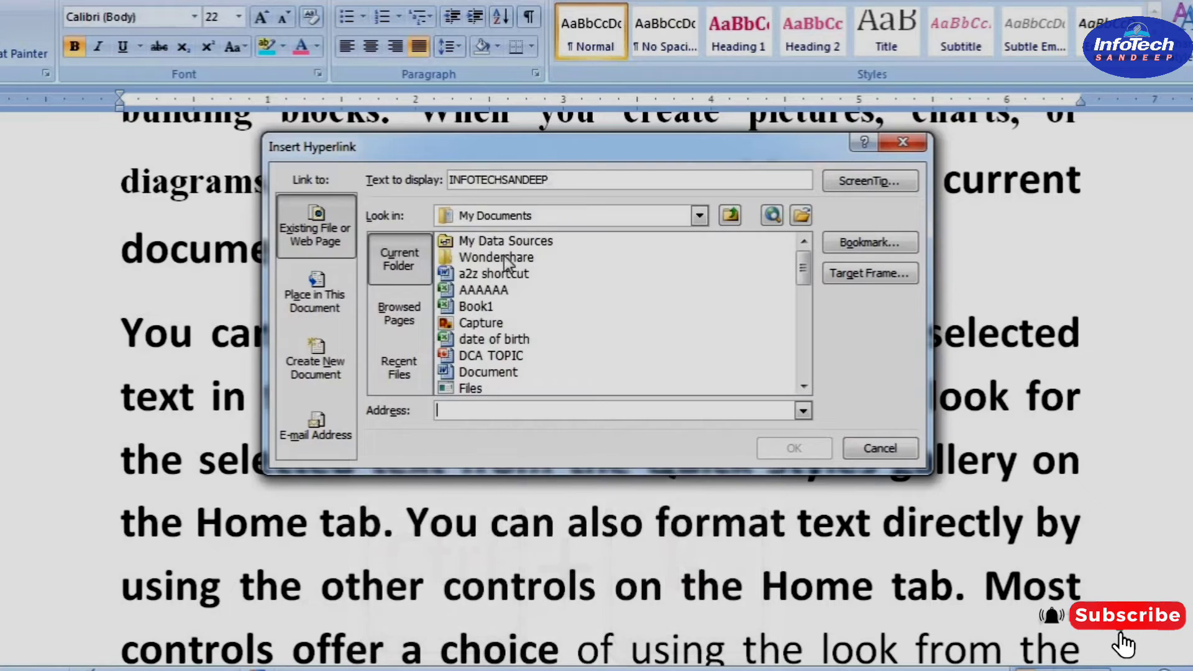
{"action": "left_click_drag", "start_coordinate": [552, 146], "coordinate": [416, 336]}
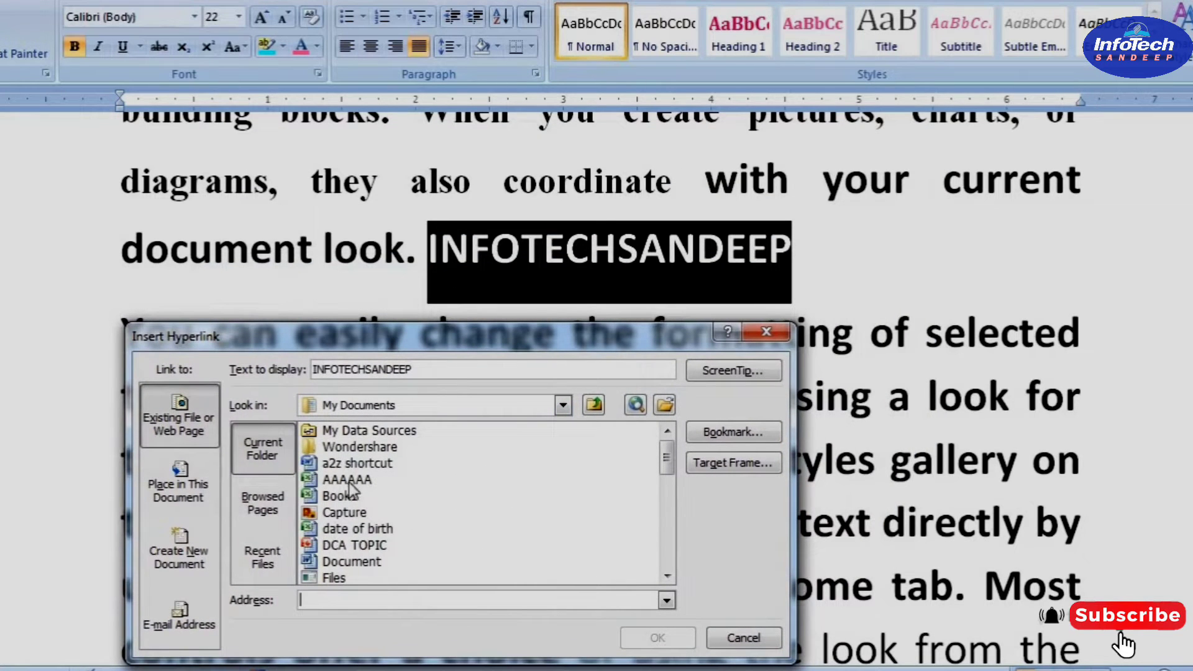
{"action": "left_click", "coordinate": [318, 529]}
{"action": "left_click", "coordinate": [319, 545]}
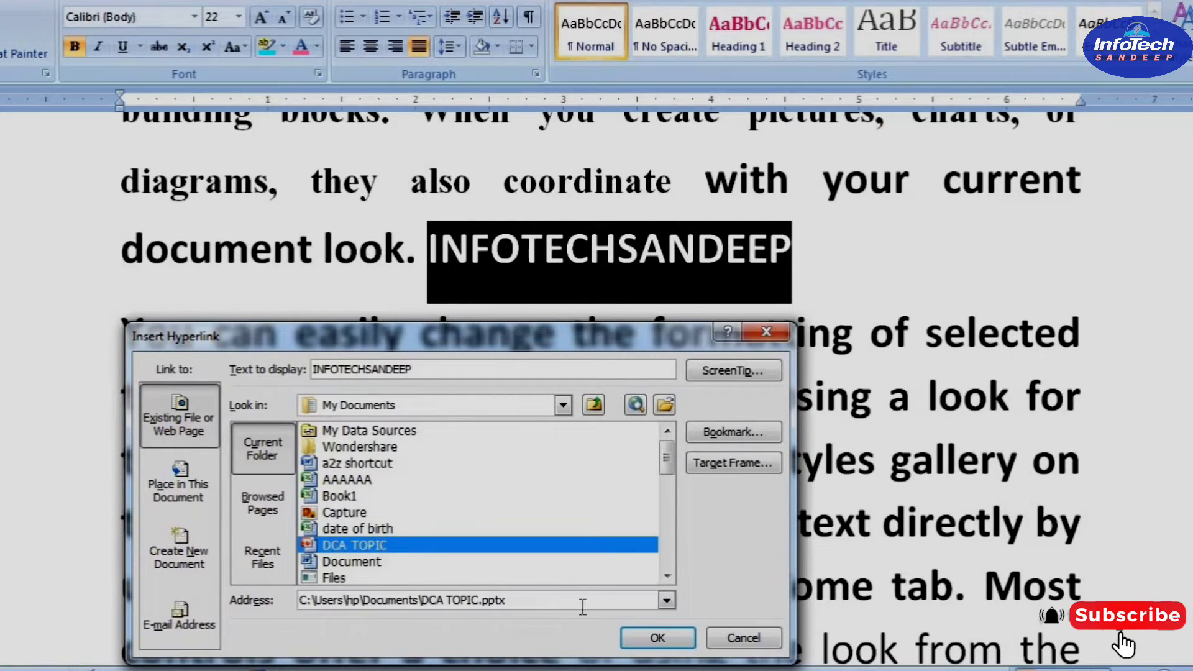
{"action": "left_click", "coordinate": [662, 640]}
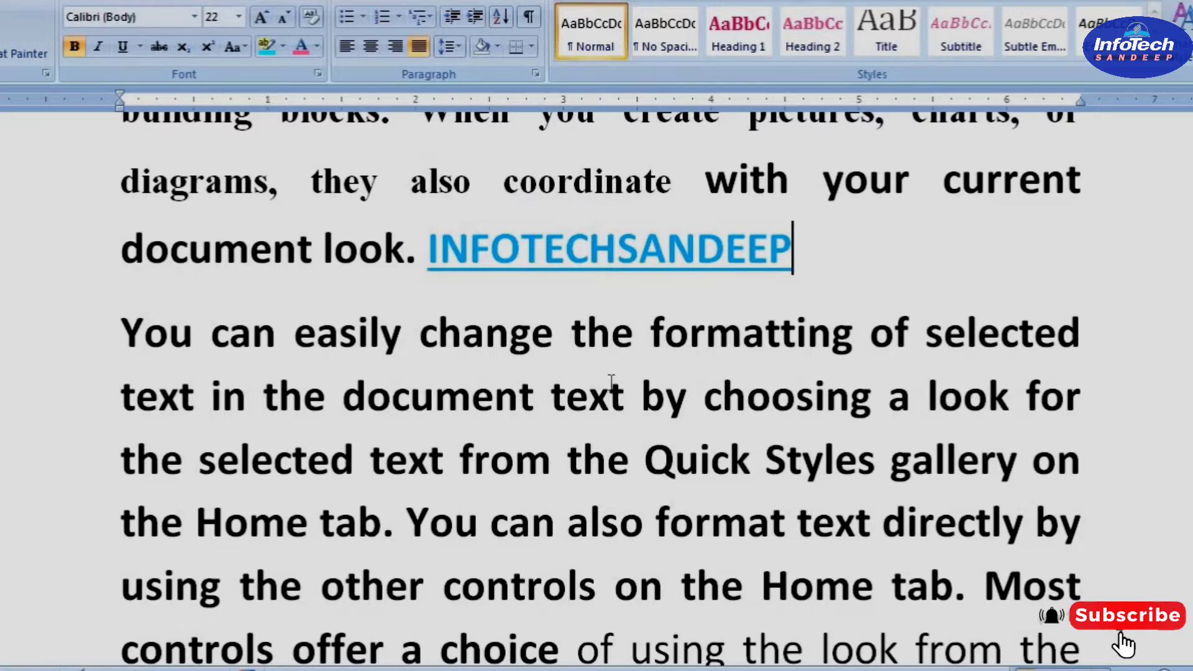
Follow the INFOTECHSANDEEP hyperlink, accept the security notice and switch to the DCA TOPIC presentation in PowerPoint
{"action": "left_click", "coordinate": [587, 248]}
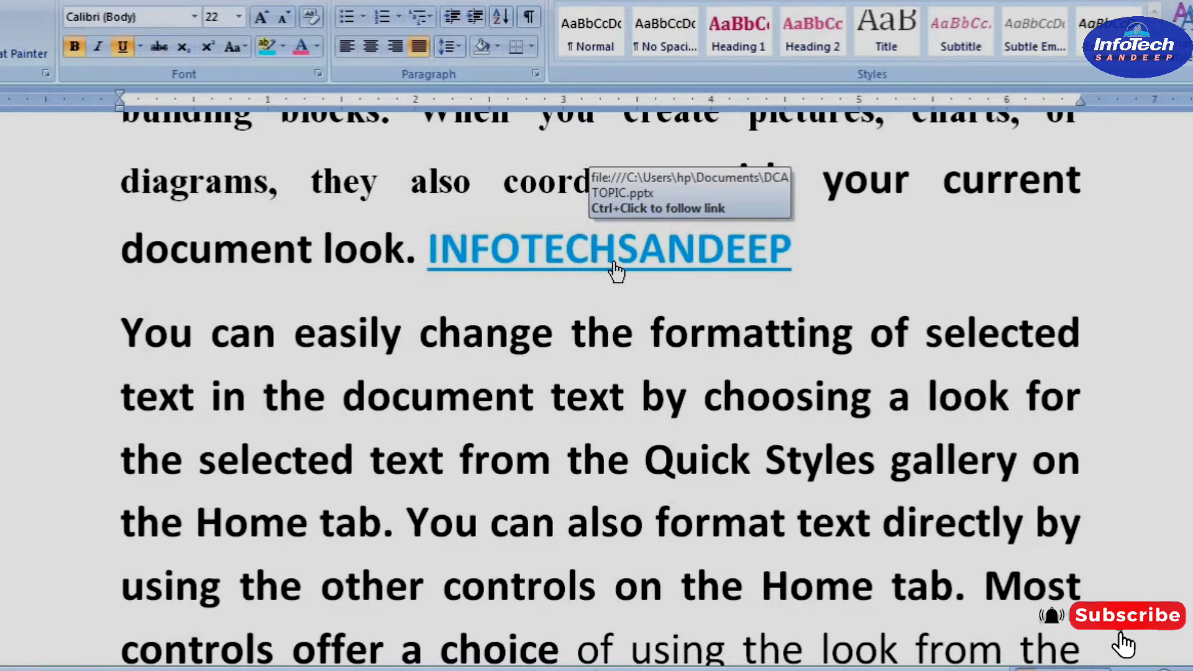
{"action": "left_click", "coordinate": [616, 269], "text": "ctrl"}
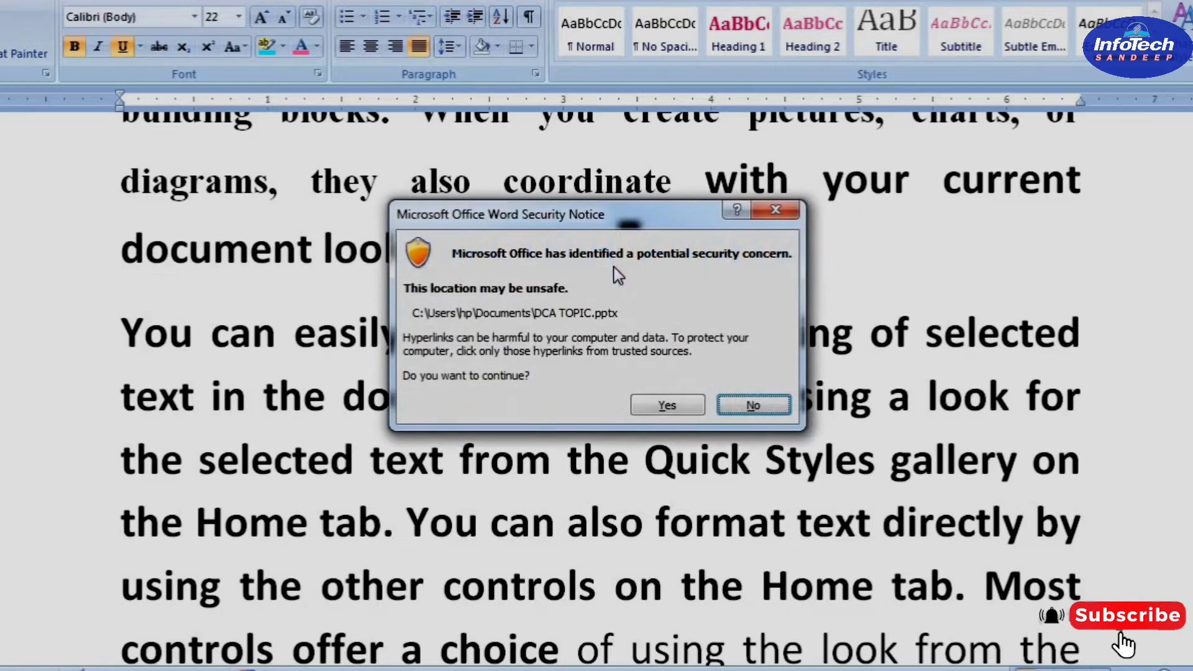
{"action": "left_click", "coordinate": [665, 405]}
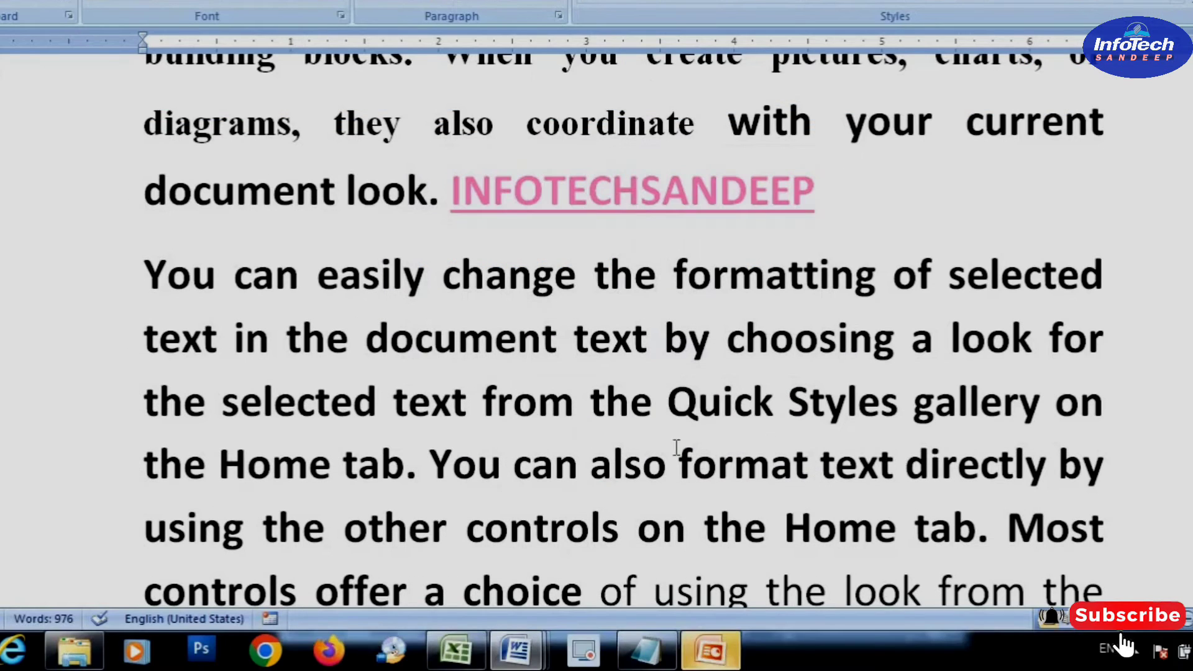
{"action": "left_click", "coordinate": [707, 660]}
Browse through the slides of the DCA TOPIC presentation and close it
{"action": "scroll", "coordinate": [662, 366], "scroll_direction": "down", "scroll_amount": 4}
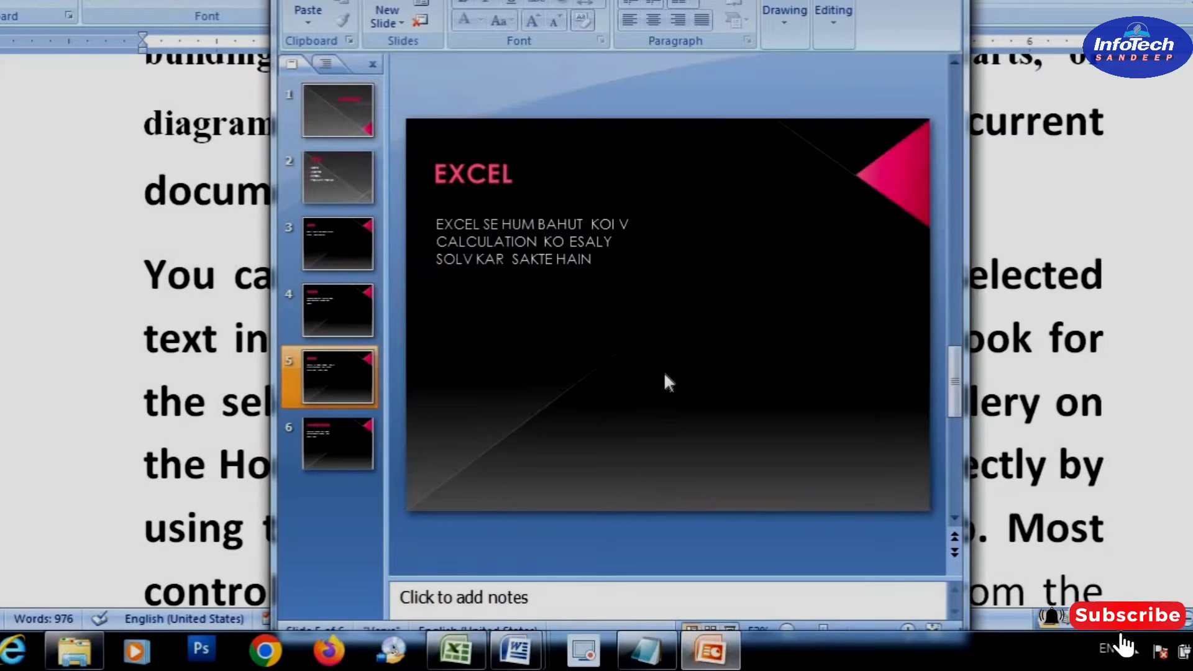
{"action": "scroll", "coordinate": [663, 380], "scroll_direction": "down", "scroll_amount": 1}
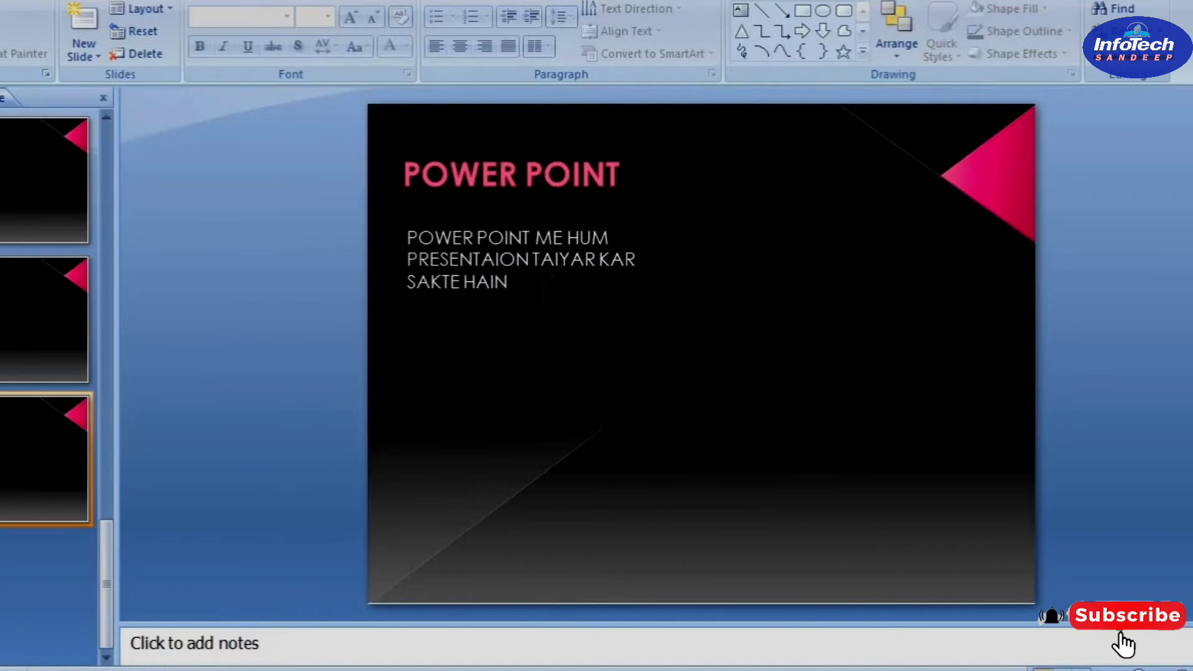
{"action": "scroll", "coordinate": [539, 289], "scroll_direction": "up", "scroll_amount": 5}
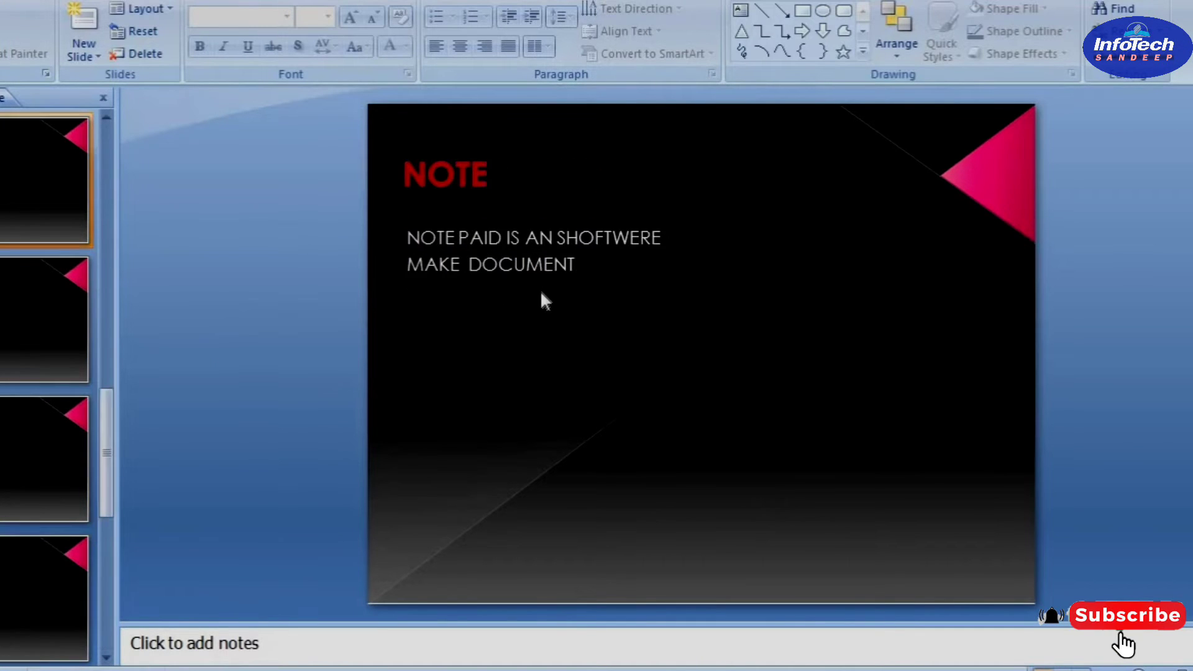
{"action": "scroll", "coordinate": [407, 410], "scroll_direction": "down", "scroll_amount": 2}
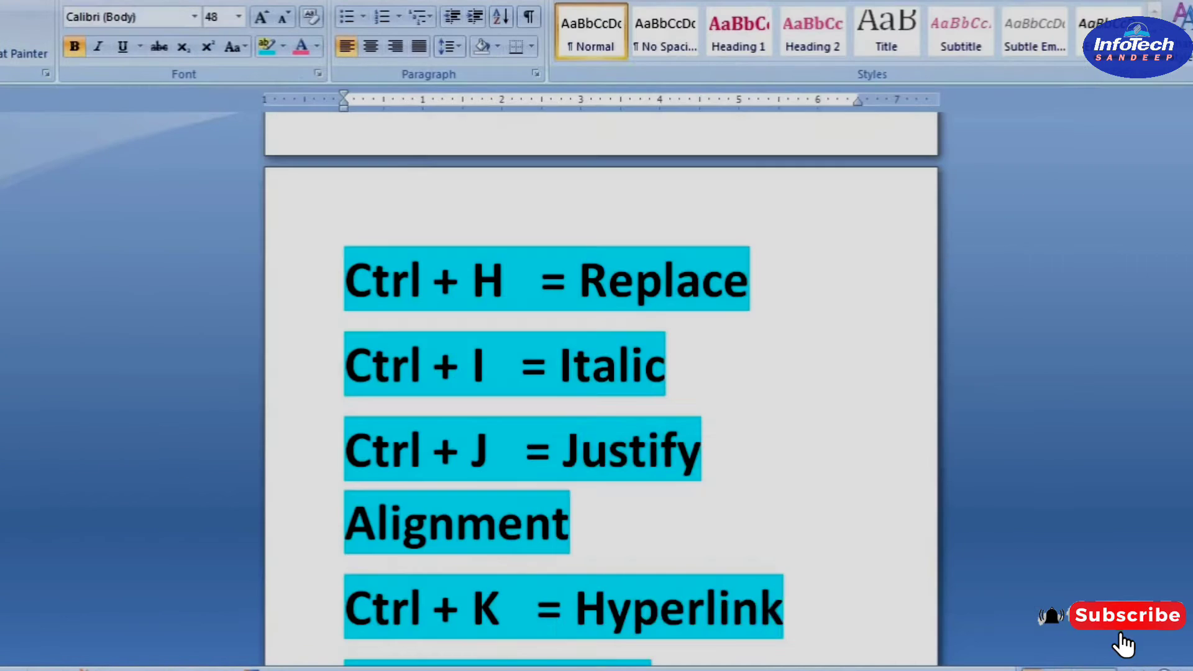
{"action": "right_click", "coordinate": [678, 669]}
{"action": "left_click", "coordinate": [681, 652]}
Look up the "Ctrl + L = Left Alignment" entry in the a2z shortcut document in Word and return to Document6
{"action": "scroll", "coordinate": [797, 474], "scroll_direction": "down", "scroll_amount": 3}
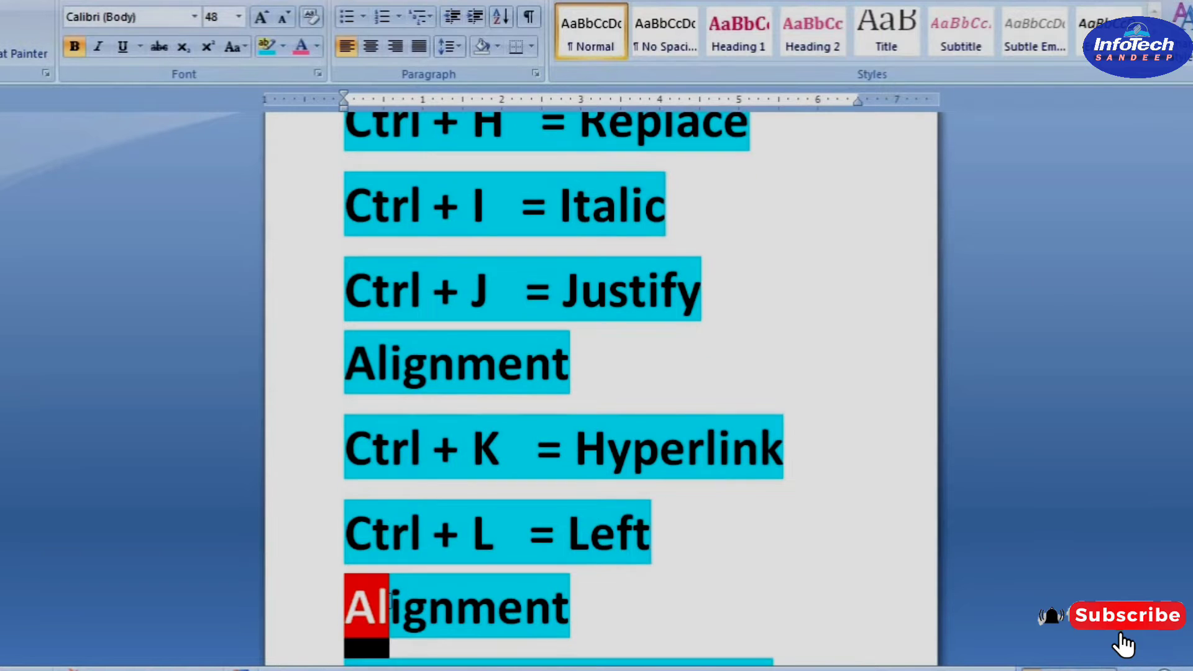
{"action": "left_click_drag", "start_coordinate": [569, 605], "coordinate": [324, 484]}
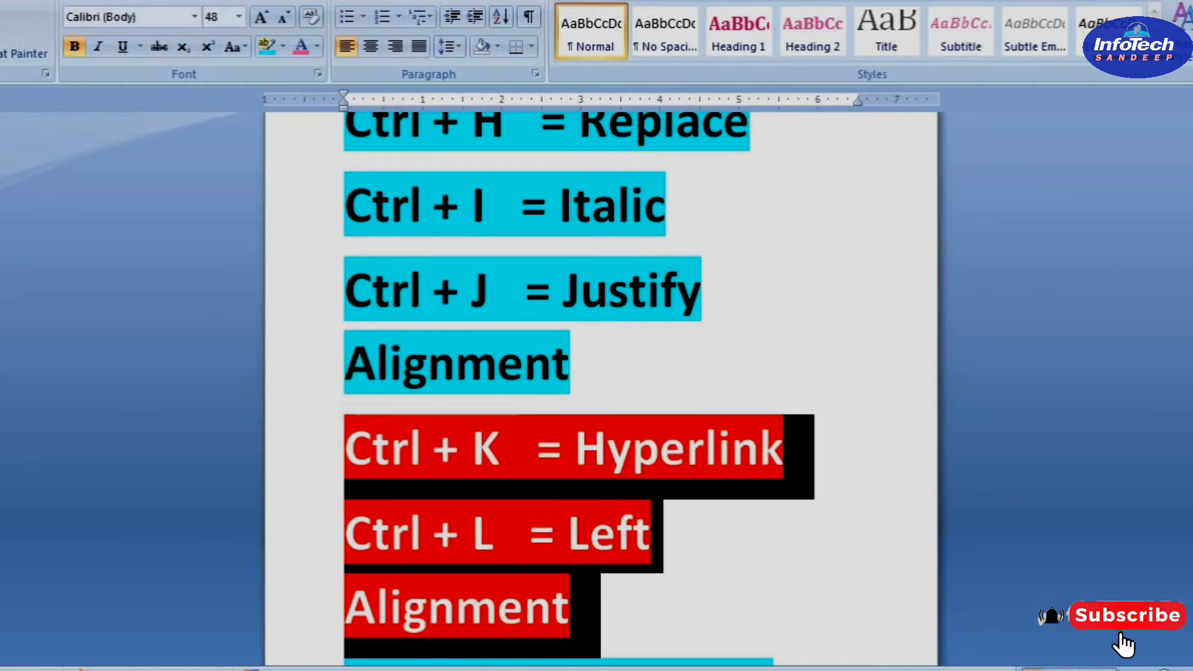
{"action": "left_click", "coordinate": [568, 546]}
{"action": "mouse_move", "coordinate": [496, 670]}
{"action": "left_click", "coordinate": [659, 602]}
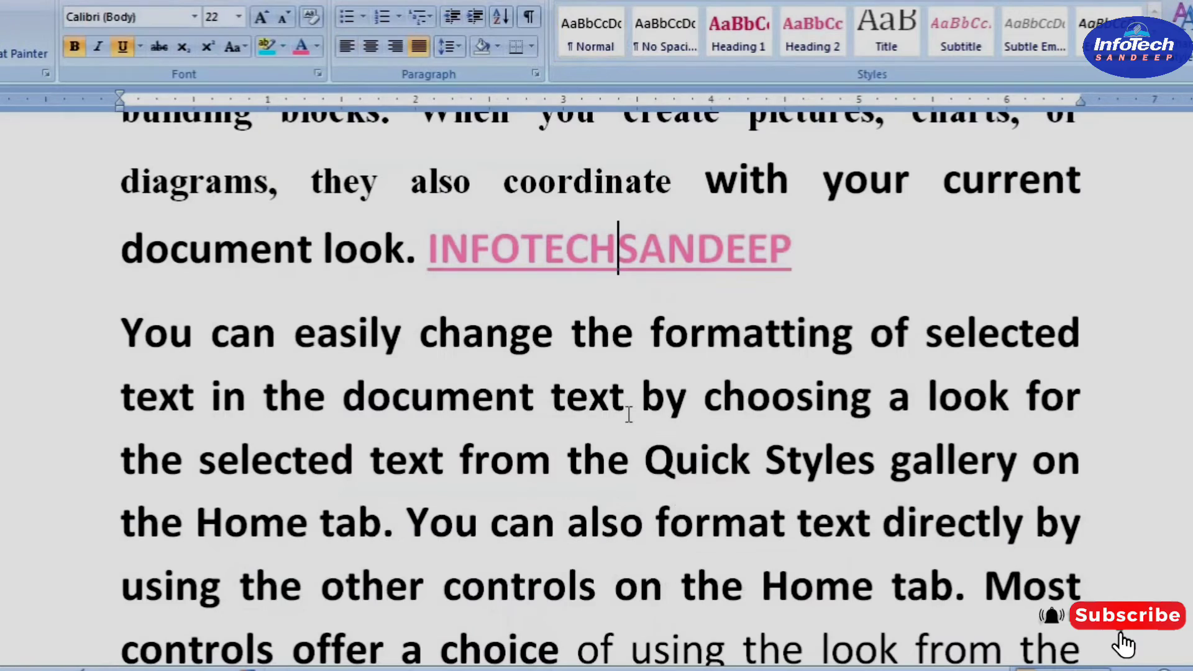
Insert a page break after the bold sentence "You can easily change the formatting" in Document6
{"action": "scroll", "coordinate": [629, 413], "scroll_direction": "up", "scroll_amount": 3}
{"action": "scroll", "coordinate": [637, 433], "scroll_direction": "down", "scroll_amount": 10}
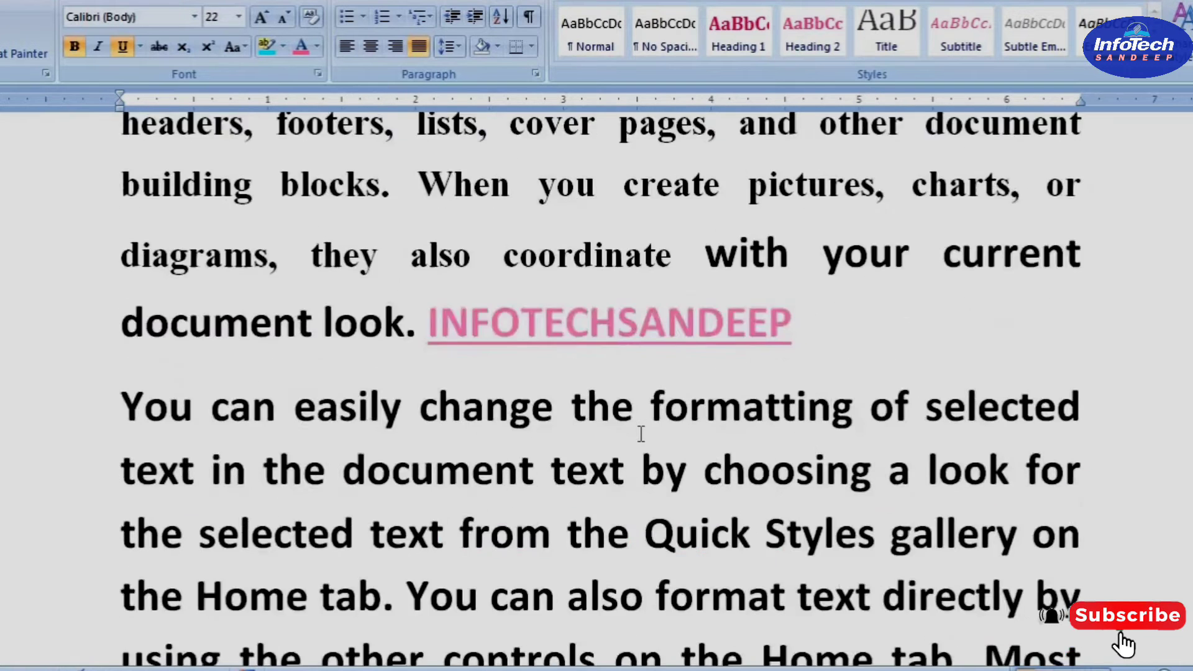
{"action": "left_click", "coordinate": [1025, 243]}
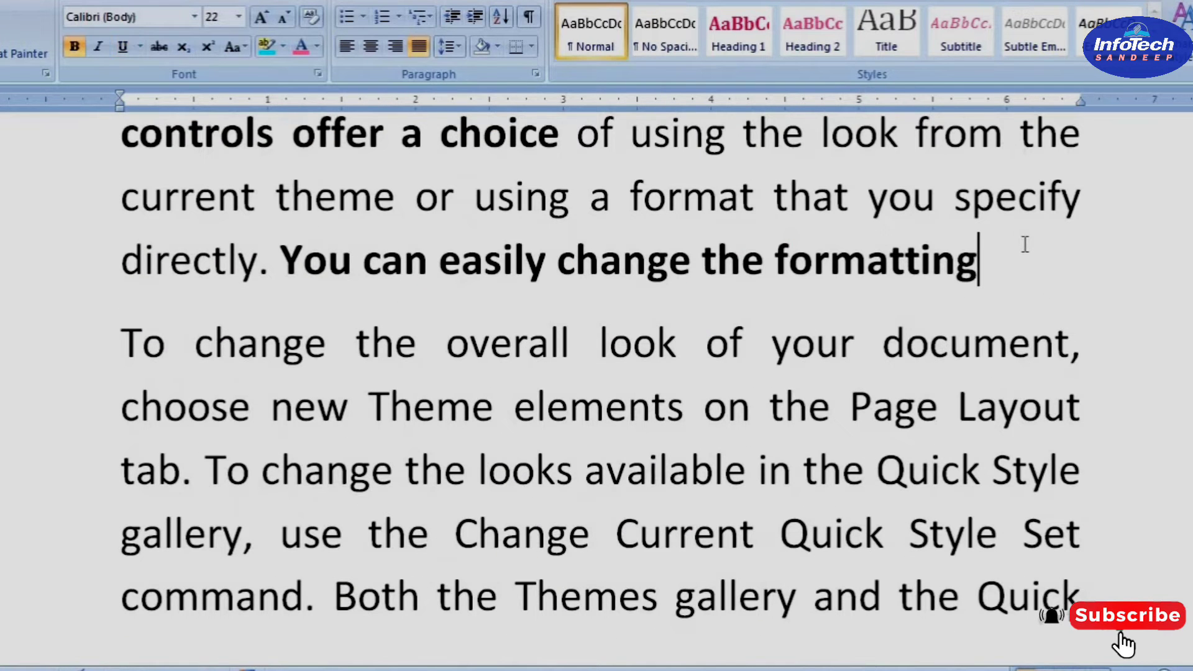
{"action": "key", "text": "ctrl+Return"}
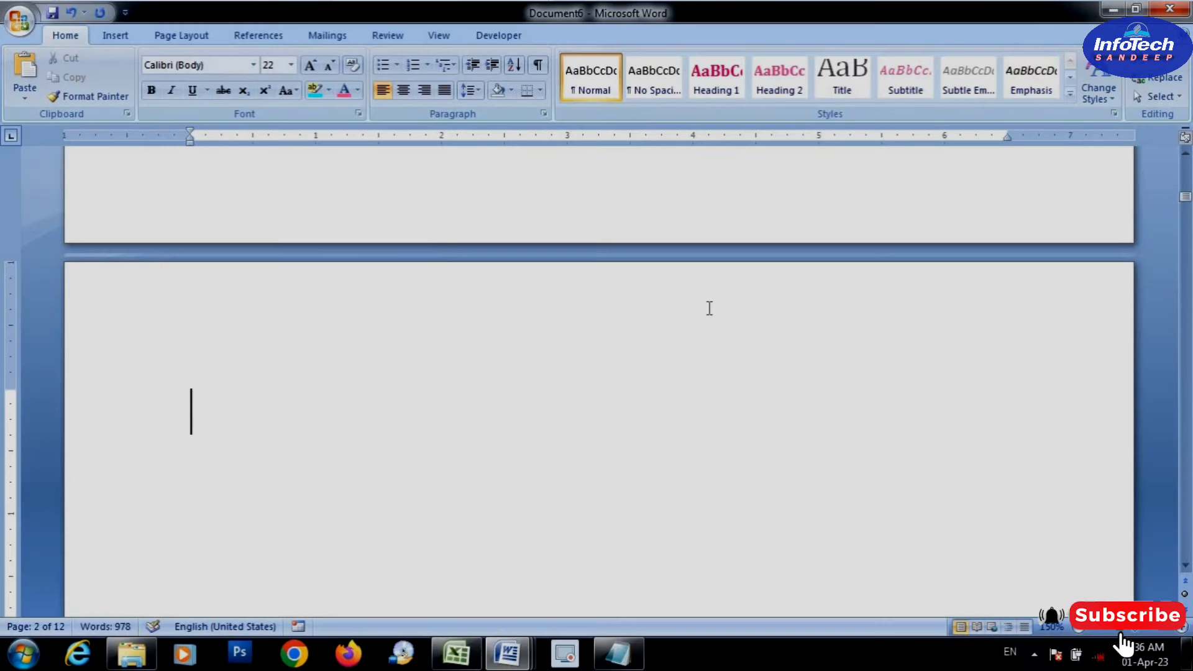
Set centered alignment on the blank last page and enter "HELLO" with a person's first name on the line below
{"action": "left_click", "coordinate": [723, 492]}
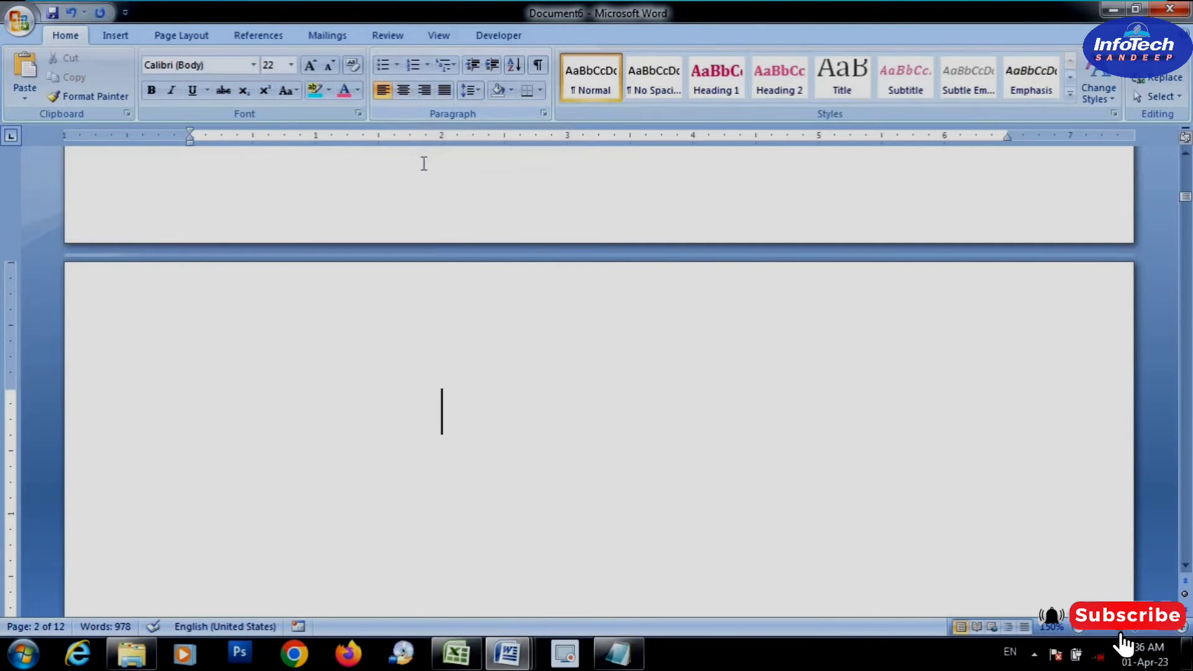
{"action": "left_click", "coordinate": [404, 91]}
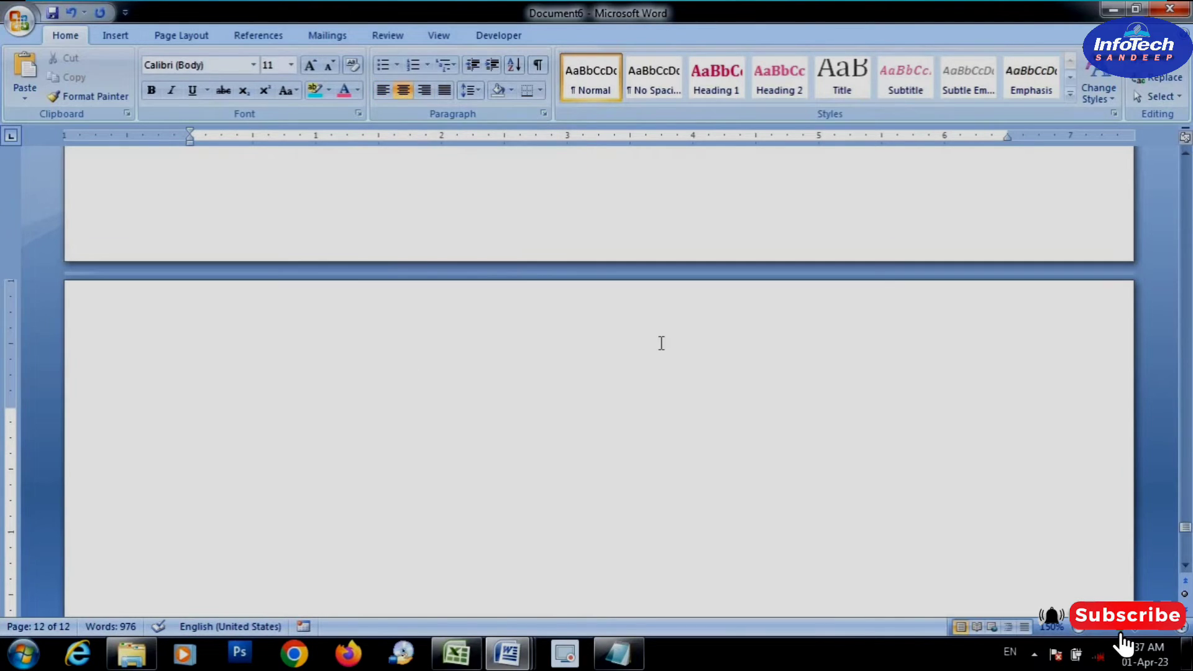
{"action": "type", "text": "HELLO"}
{"action": "key", "text": "Return"}
{"action": "type", "text": "SANDEEP"}
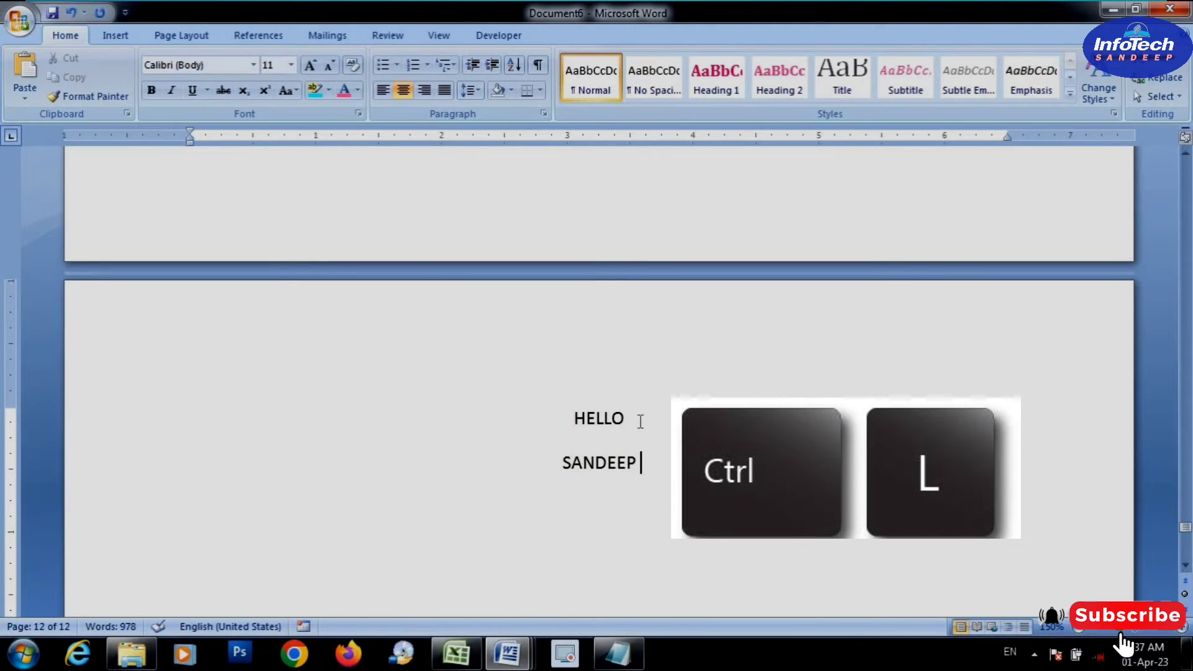
Left-align the line with the first name and add the surname to it
{"action": "key", "text": "ctrl+l"}
{"action": "type", "text": "SINGH"}
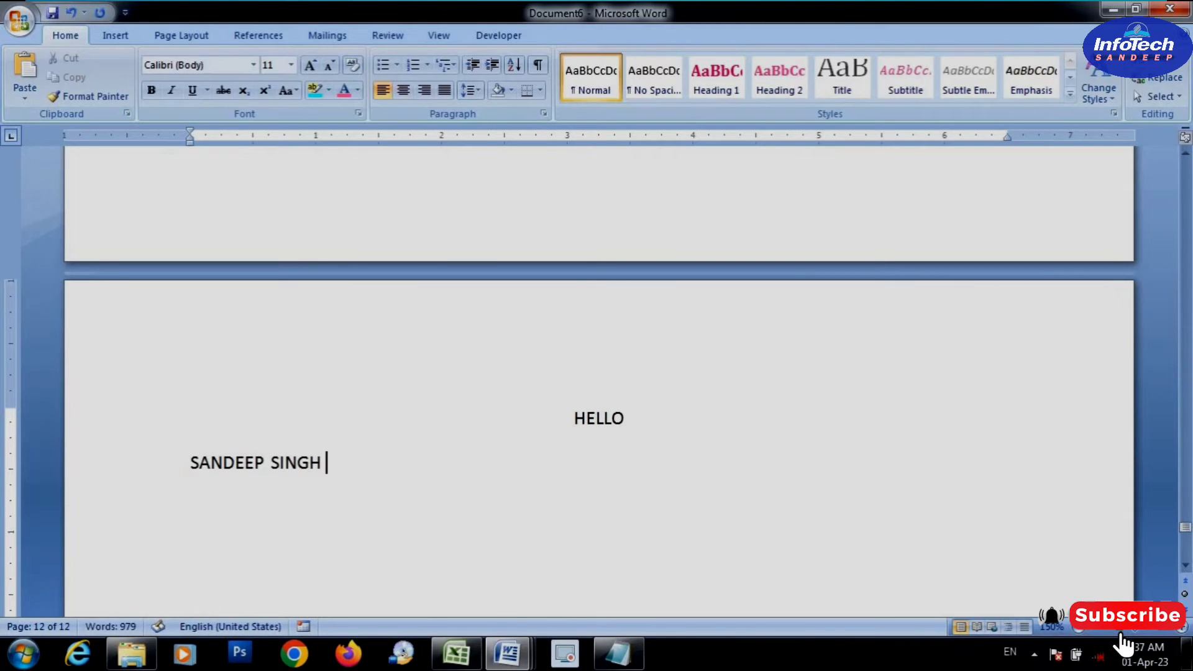
Look up the "Ctrl + M = Increase Indent" entry in the a2z shortcut document and return to Document6
{"action": "mouse_move", "coordinate": [507, 652]}
{"action": "left_click", "coordinate": [505, 571]}
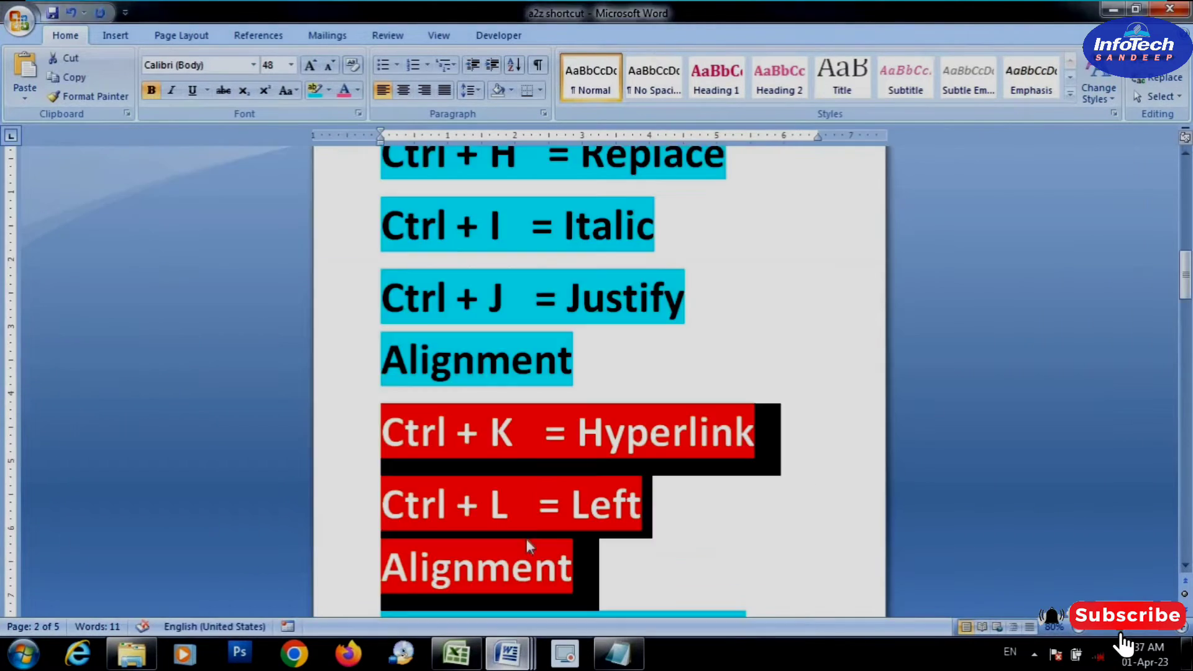
{"action": "scroll", "coordinate": [534, 493], "scroll_direction": "down", "scroll_amount": 1}
{"action": "scroll", "coordinate": [534, 493], "scroll_direction": "down", "scroll_amount": 1}
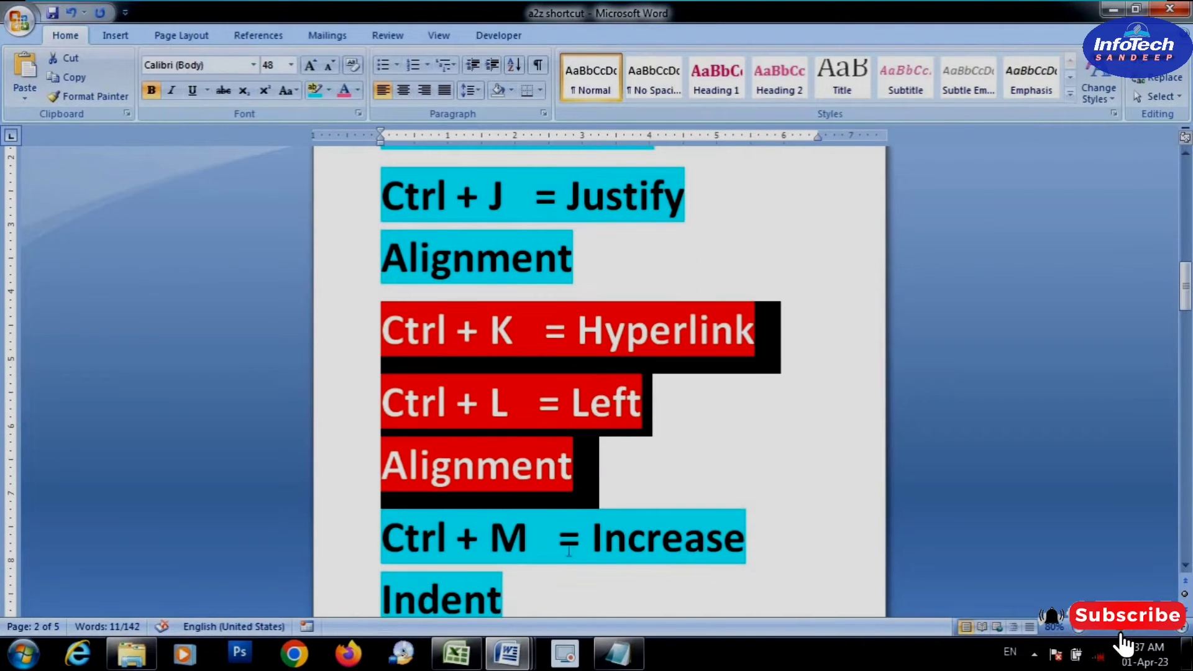
{"action": "left_click", "coordinate": [544, 559]}
{"action": "scroll", "coordinate": [556, 585], "scroll_direction": "down", "scroll_amount": 1}
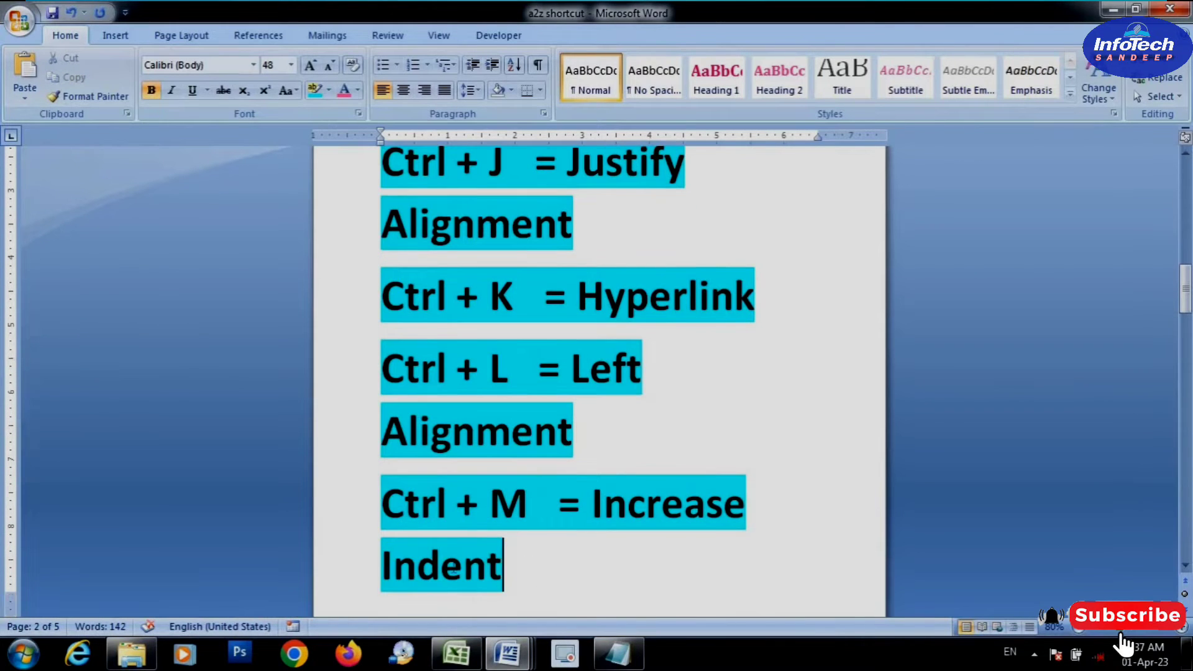
{"action": "left_click_drag", "start_coordinate": [503, 565], "coordinate": [337, 481]}
{"action": "left_click", "coordinate": [525, 572]}
{"action": "scroll", "coordinate": [559, 480], "scroll_direction": "up", "scroll_amount": 5}
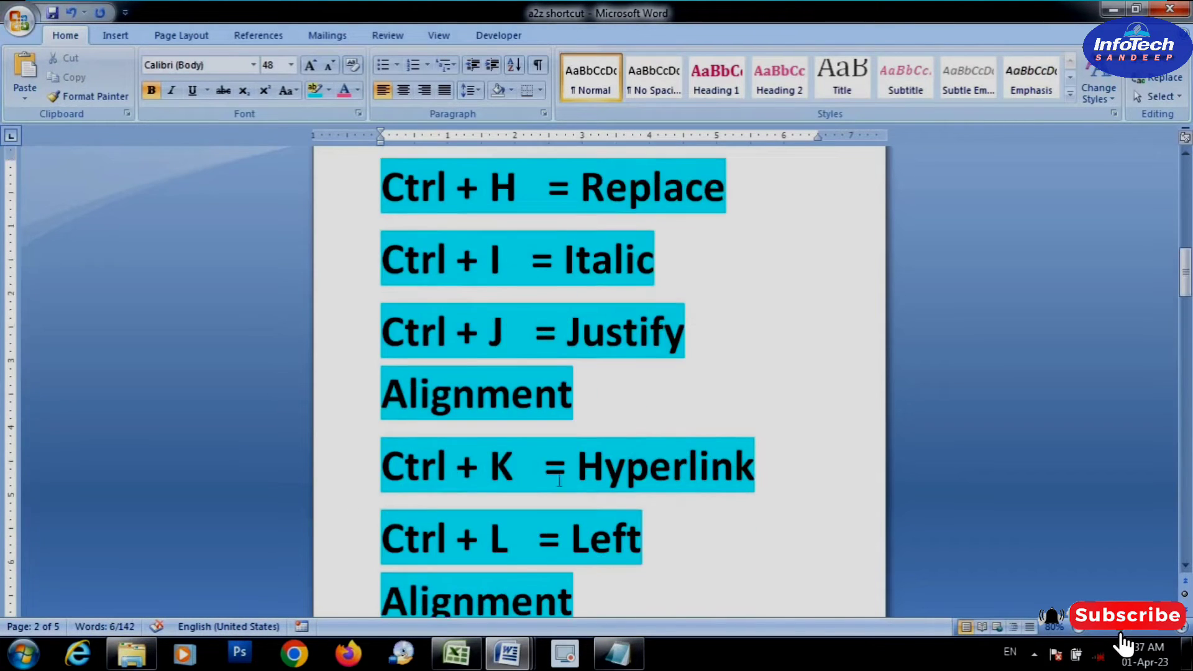
{"action": "scroll", "coordinate": [559, 480], "scroll_direction": "up", "scroll_amount": 10}
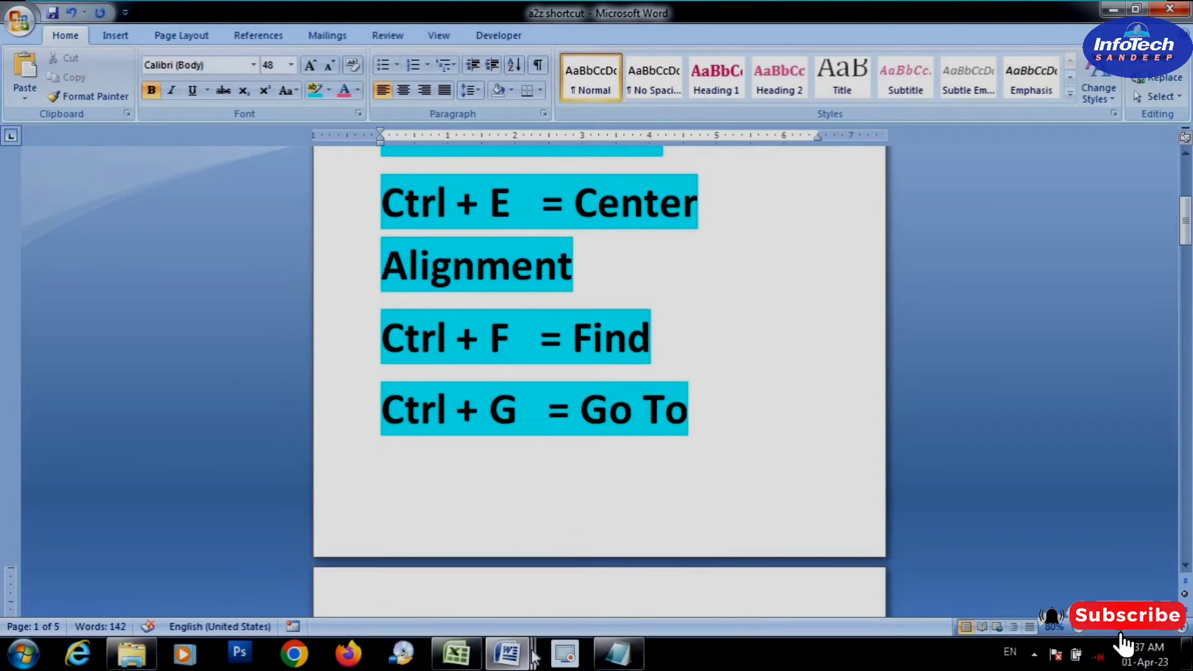
{"action": "mouse_move", "coordinate": [533, 657]}
{"action": "left_click", "coordinate": [705, 484]}
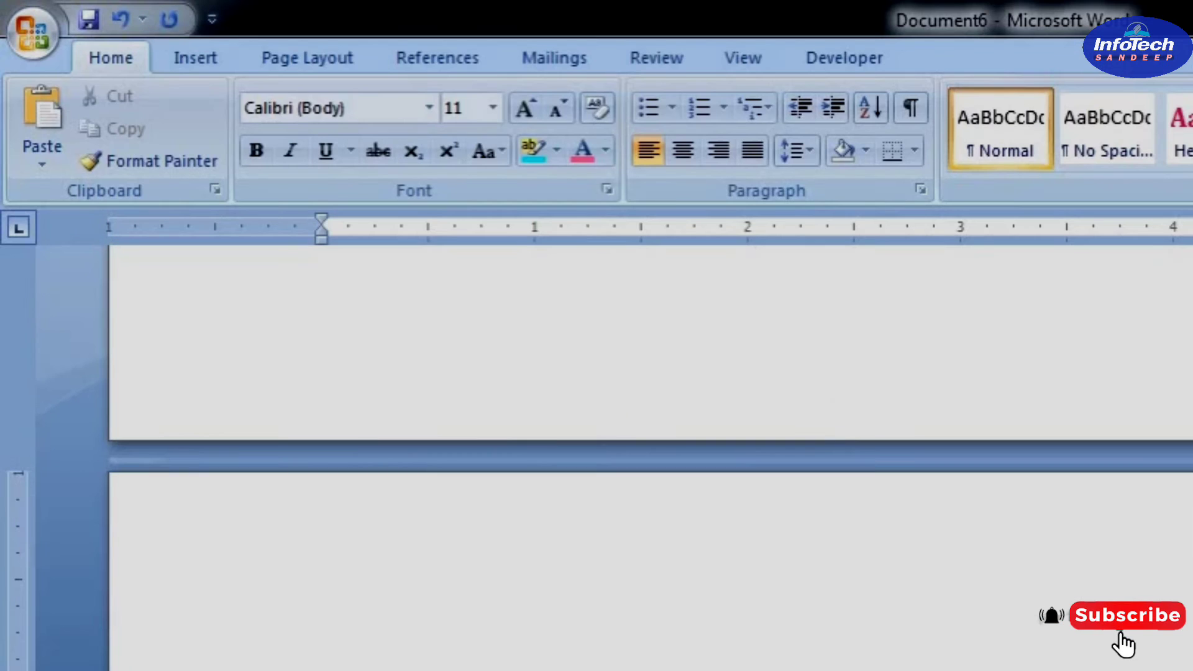
Increase the indent of the full-name line on the last page by two levels and append "COMPUTER IS AN" to it
{"action": "key", "text": "ctrl+m"}
{"action": "key", "text": "ctrl+m"}
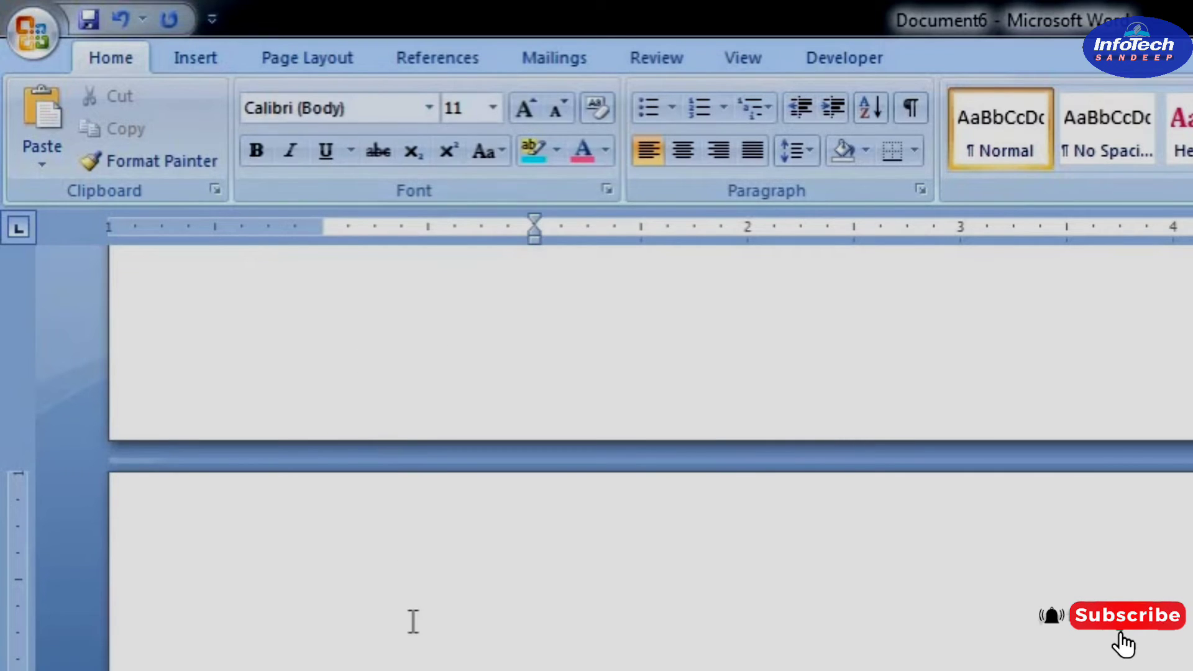
{"action": "type", "text": "MPUTER IS AN"}
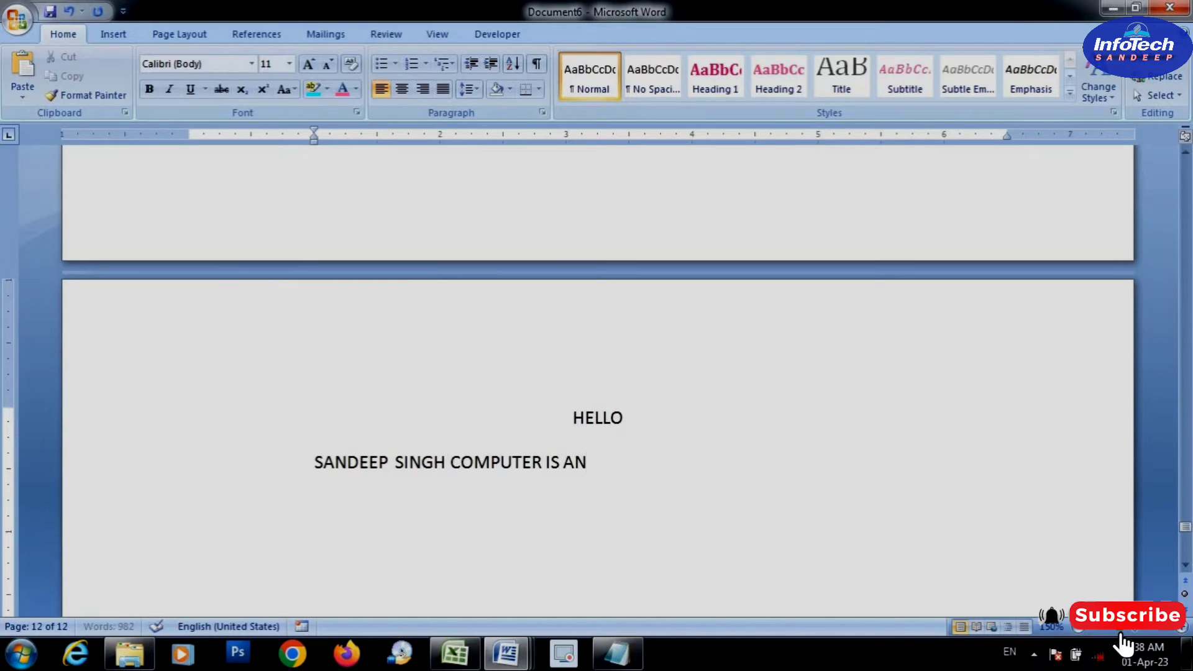
Add the text "ELECTRONICS DATA PROCESSING" on a new line below the indented name line
{"action": "key", "text": "Return"}
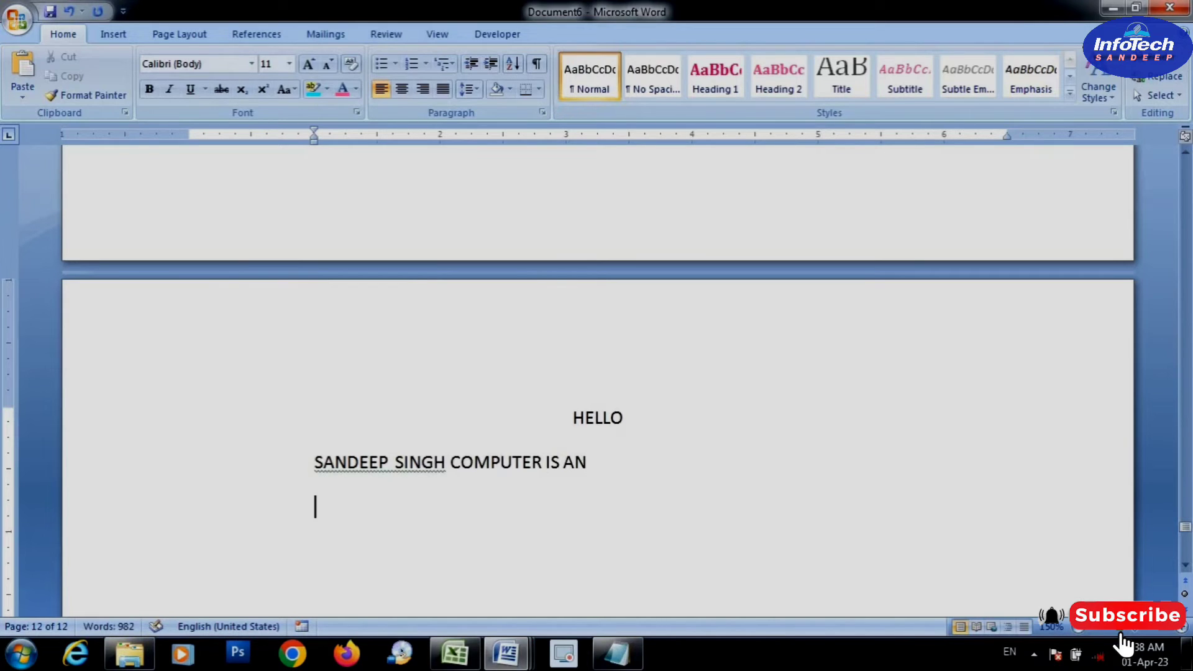
{"action": "type", "text": "ELECT"}
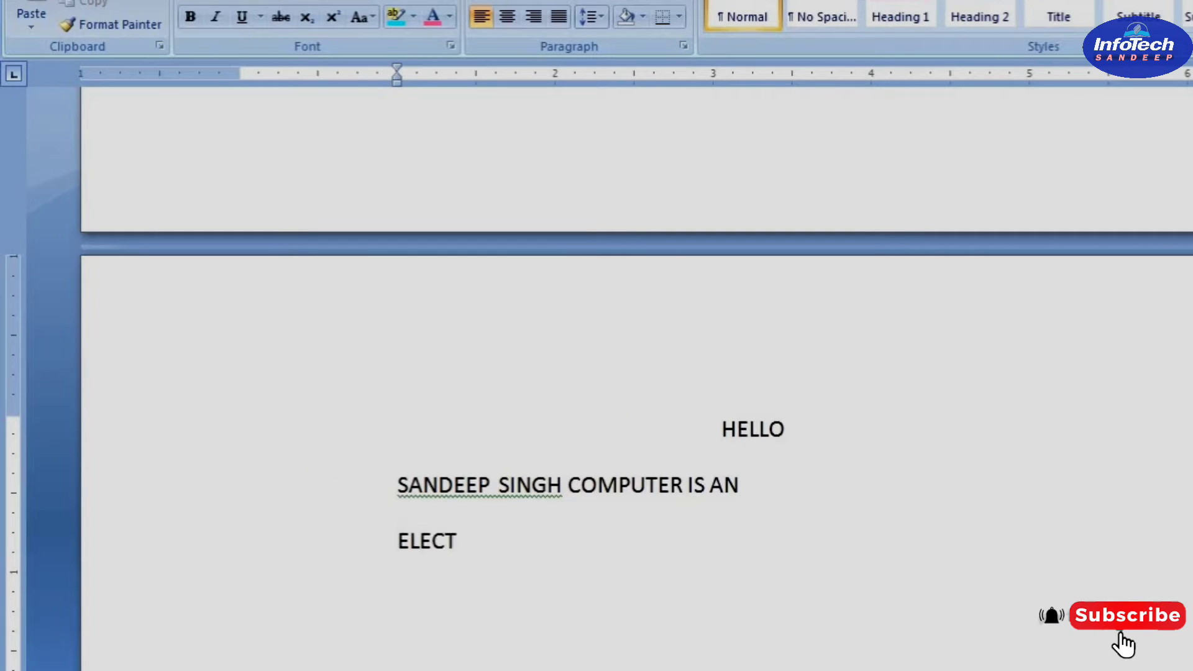
{"action": "type", "text": "RONICS"}
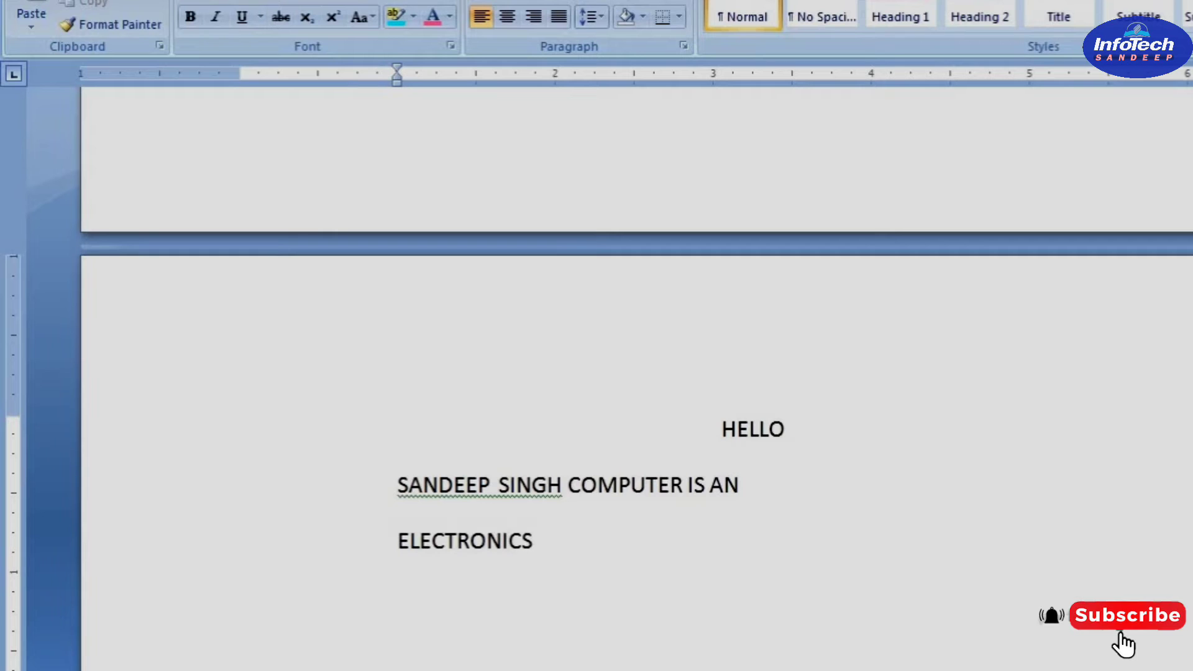
{"action": "type", "text": " DATA PROCESSING"}
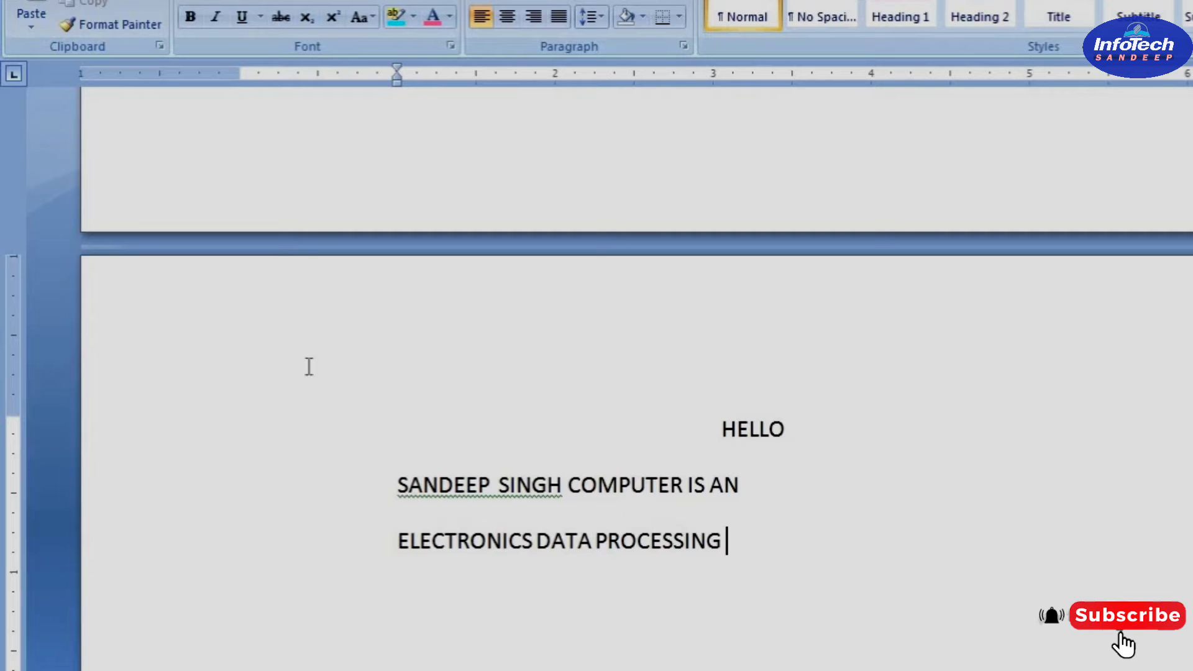
Look up the "Ctrl + N = New Document" entry in the a2z shortcut document and return to Document6
{"action": "mouse_move", "coordinate": [521, 670]}
{"action": "left_click", "coordinate": [546, 596]}
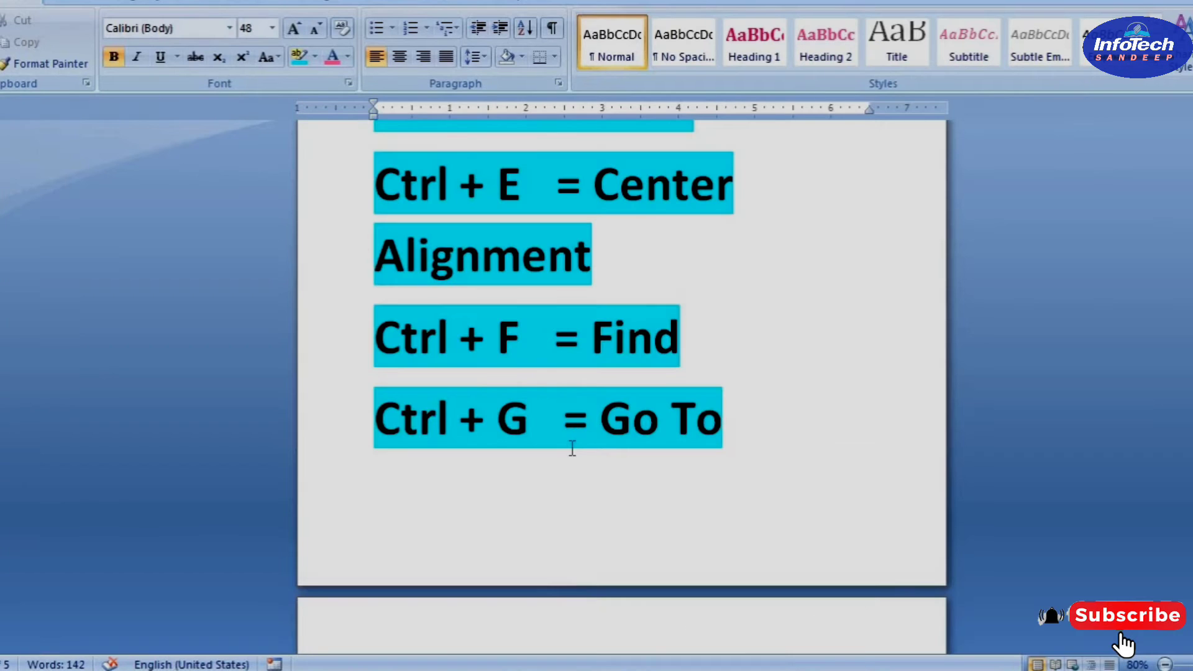
{"action": "scroll", "coordinate": [557, 485], "scroll_direction": "down", "scroll_amount": 10}
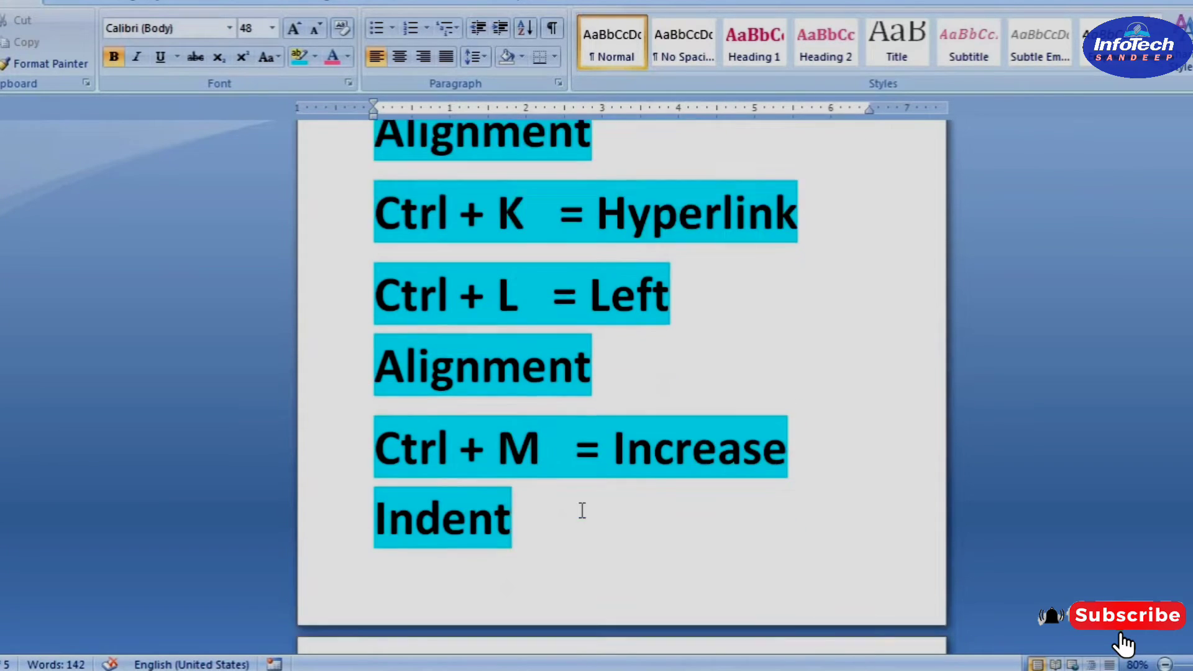
{"action": "left_click_drag", "start_coordinate": [589, 508], "coordinate": [314, 429]}
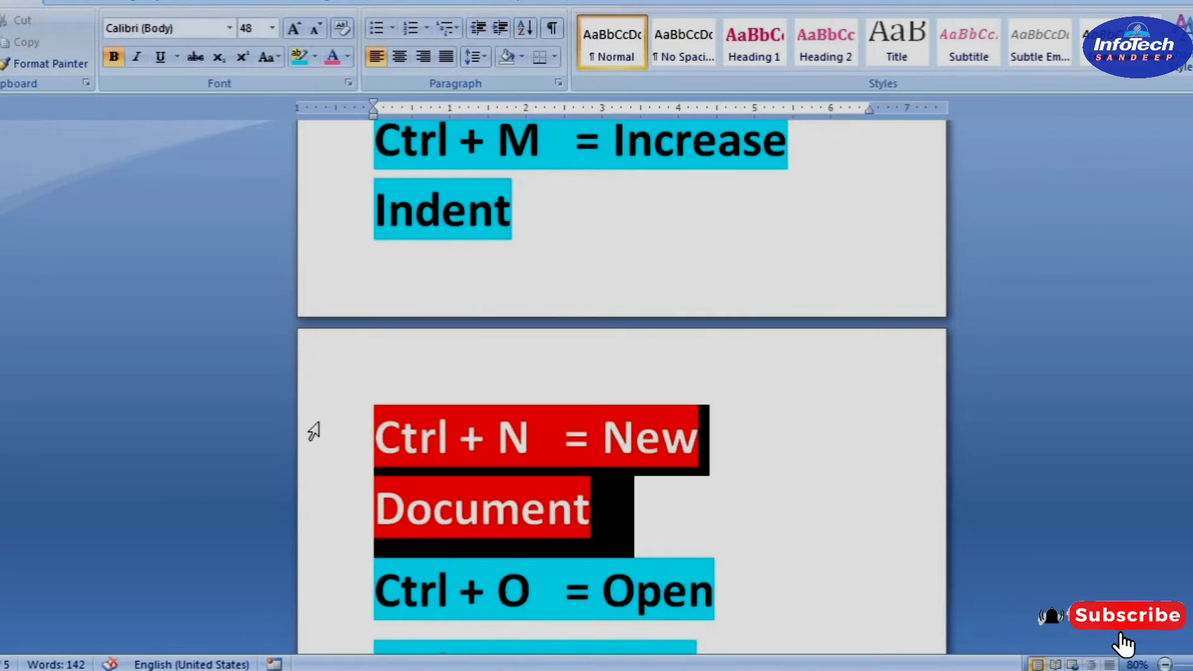
{"action": "left_click", "coordinate": [521, 669]}
{"action": "left_click", "coordinate": [655, 595]}
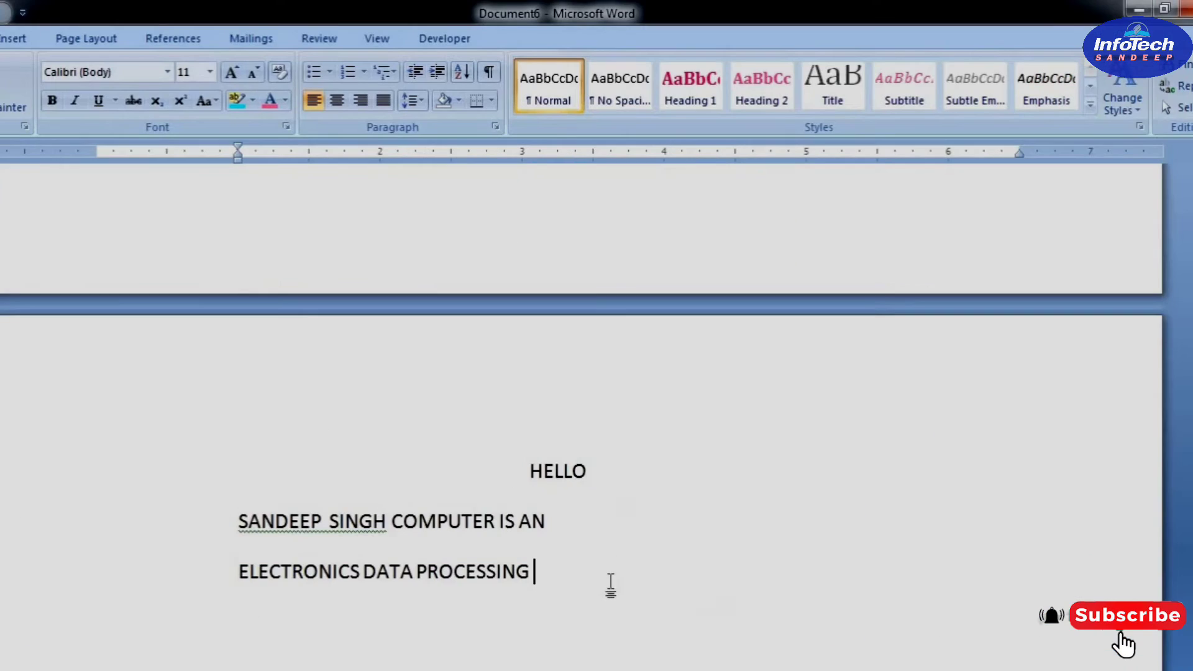
Create a new blank document from Document6
{"action": "scroll", "coordinate": [573, 571], "scroll_direction": "down", "scroll_amount": 3}
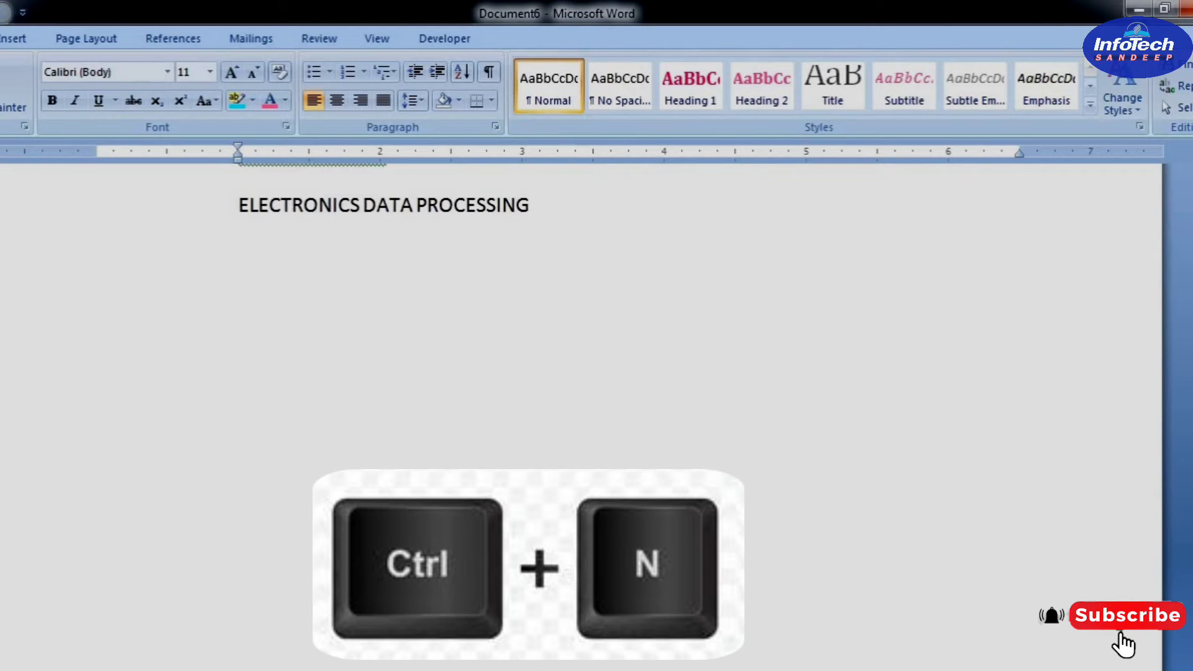
{"action": "key", "text": "ctrl+n"}
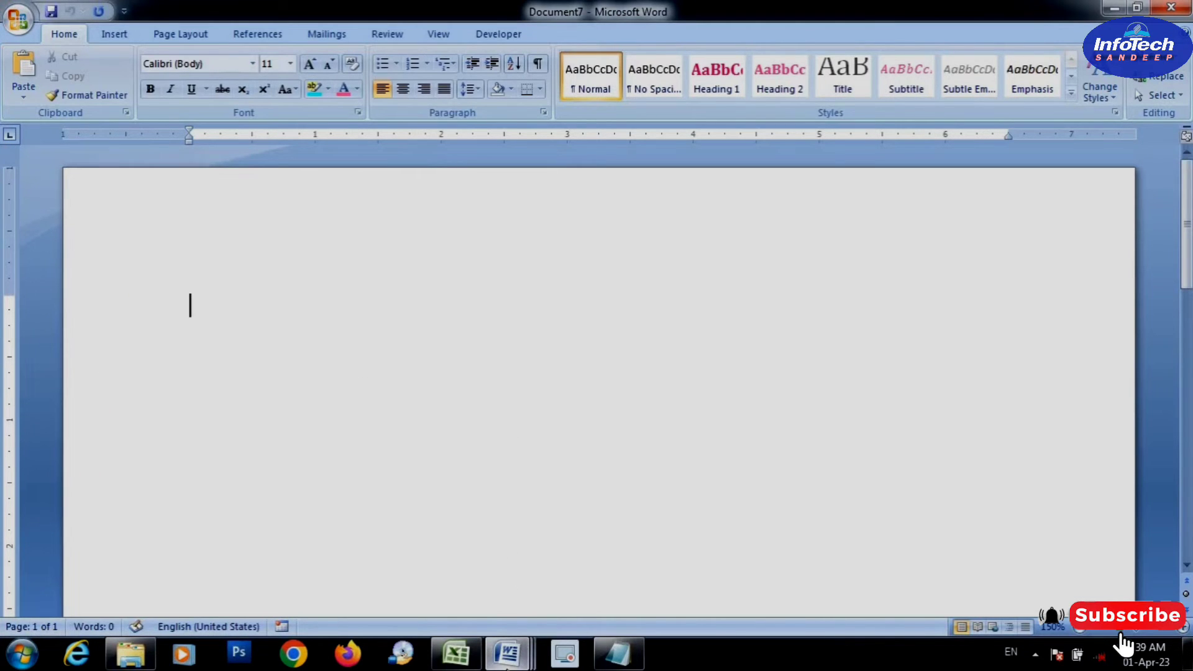
Look up the "Ctrl + O = Open" entry in the a2z shortcut document and switch to Document6
{"action": "mouse_move", "coordinate": [506, 665]}
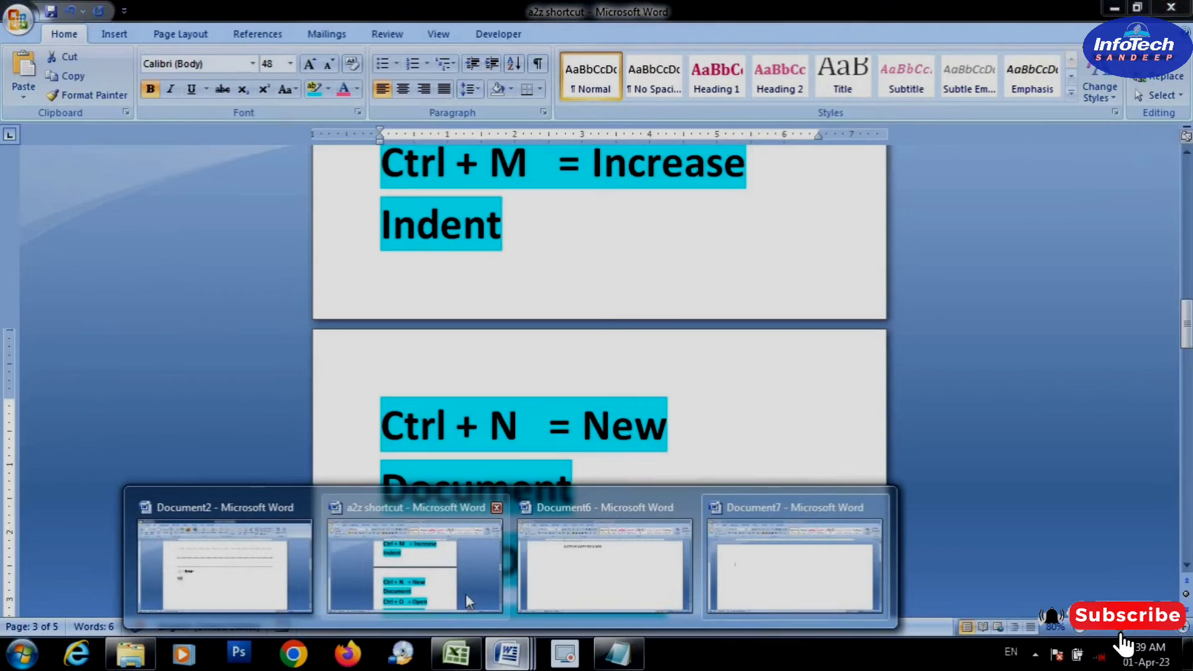
{"action": "left_click", "coordinate": [458, 565]}
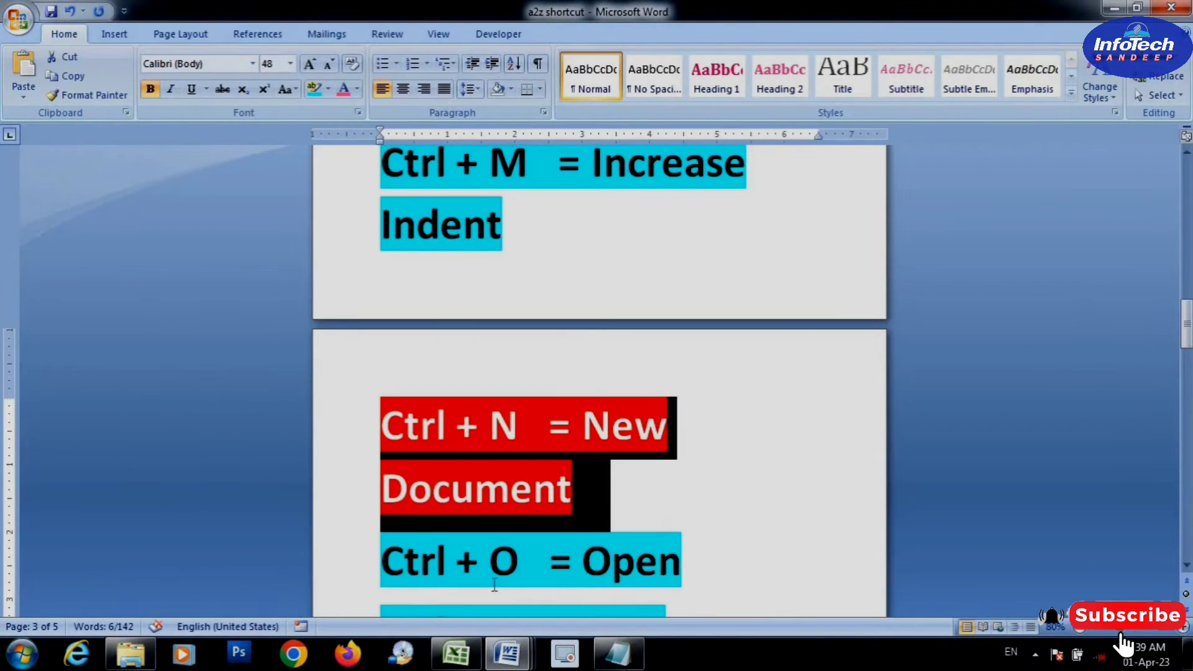
{"action": "triple_click", "coordinate": [454, 574]}
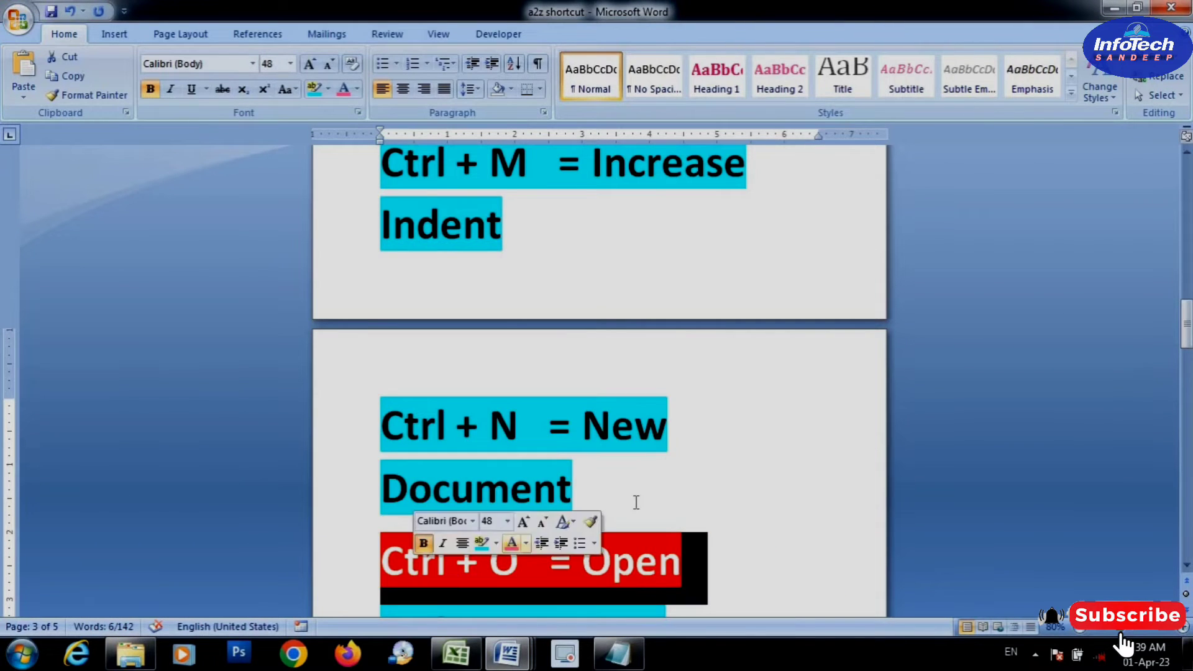
{"action": "mouse_move", "coordinate": [513, 660]}
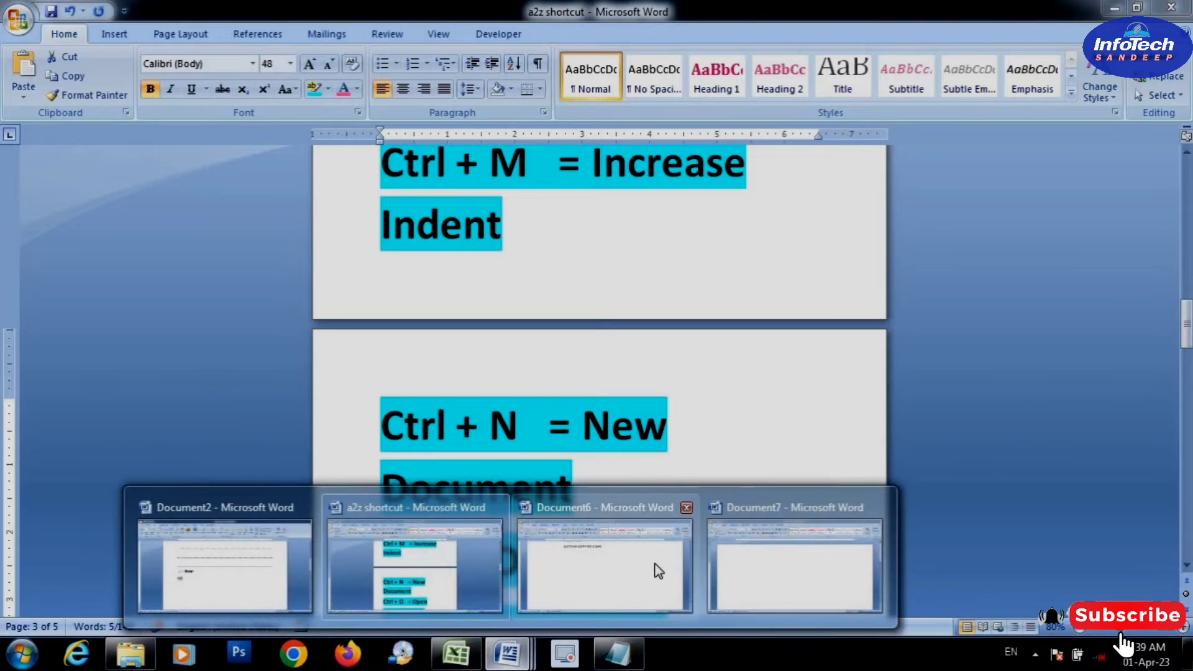
{"action": "left_click", "coordinate": [628, 575]}
Examine where the Open command sits among the file commands, and clear the text selection in Document6
{"action": "left_click_drag", "start_coordinate": [138, 182], "coordinate": [128, 152]}
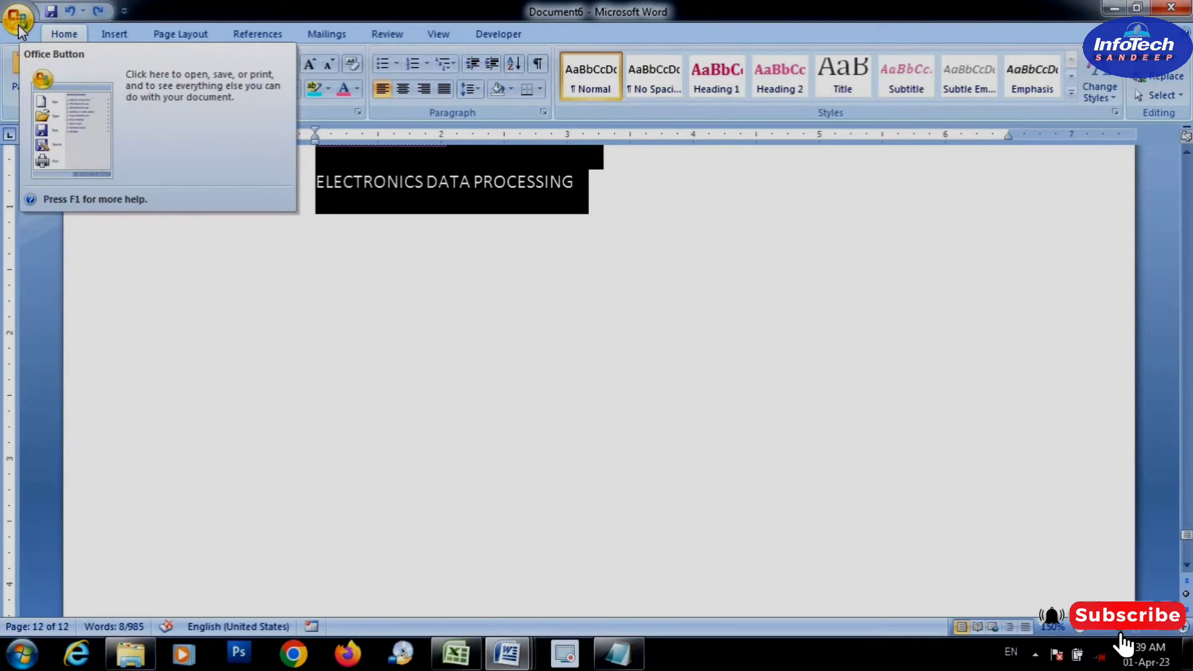
{"action": "left_click", "coordinate": [18, 26]}
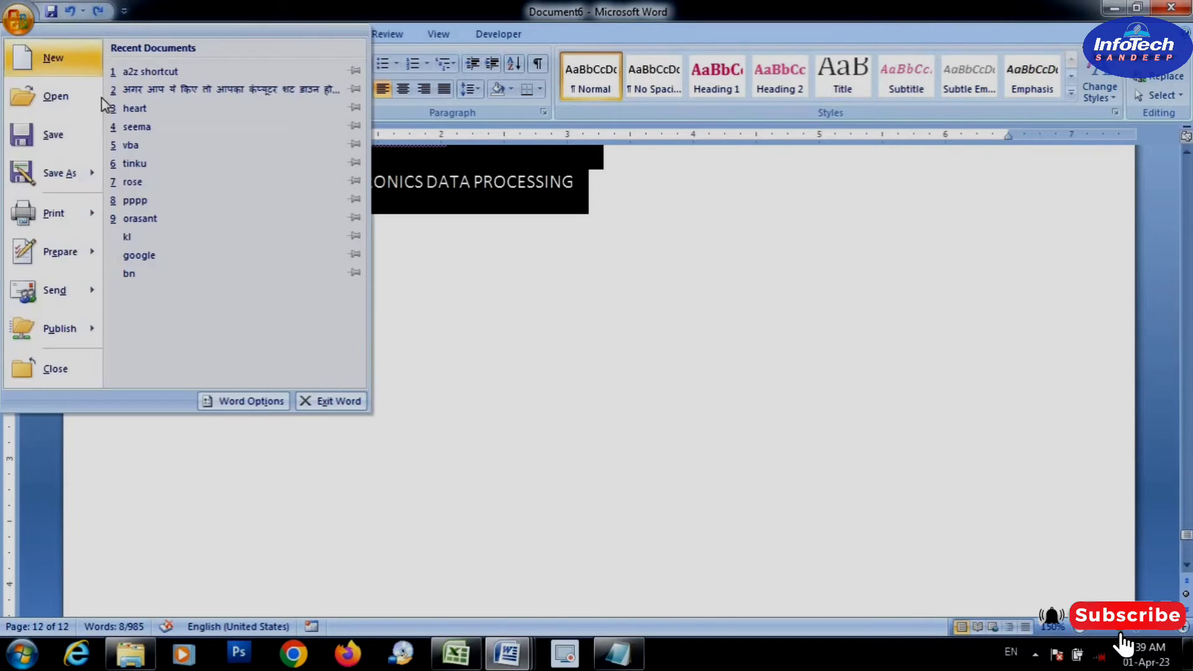
{"action": "left_click", "coordinate": [19, 26]}
{"action": "left_click", "coordinate": [237, 459]}
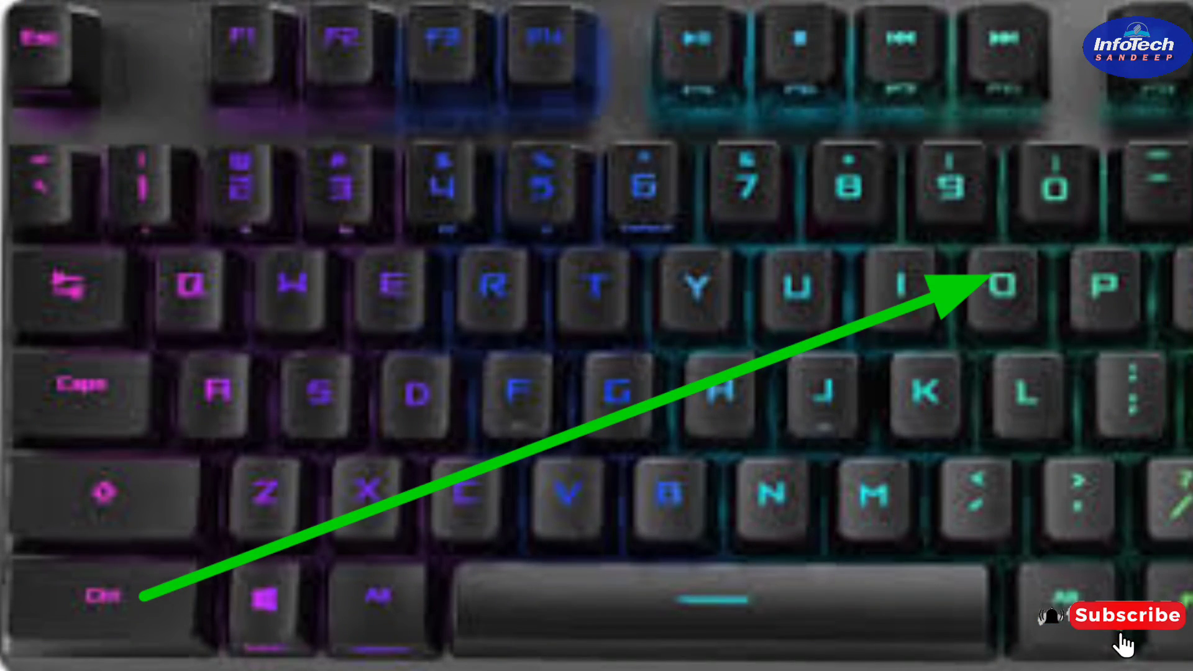
Open the "a2z shortcut" file from the Documents library
{"action": "key", "text": "ctrl+o"}
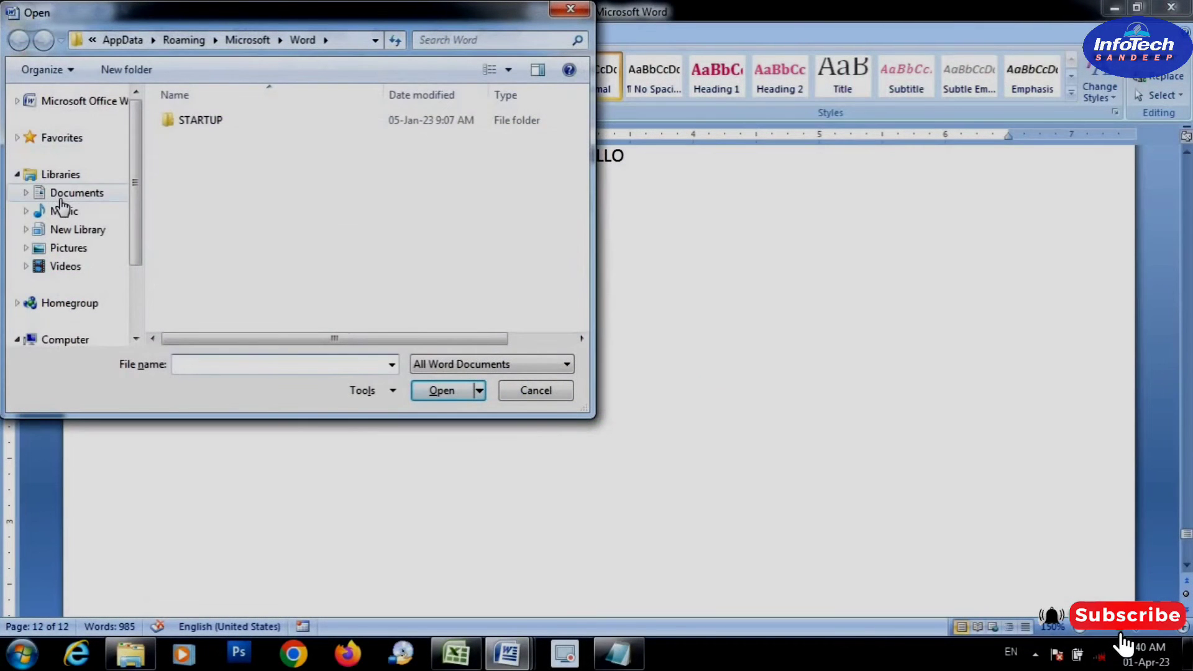
{"action": "left_click", "coordinate": [61, 198]}
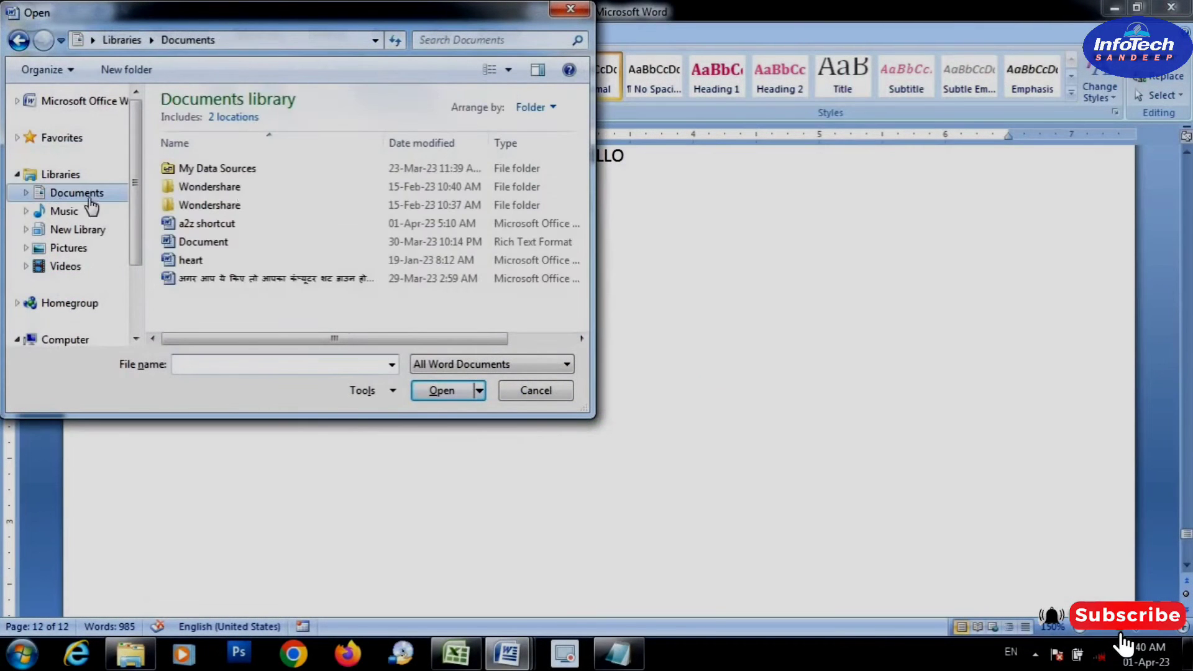
{"action": "left_click", "coordinate": [204, 231]}
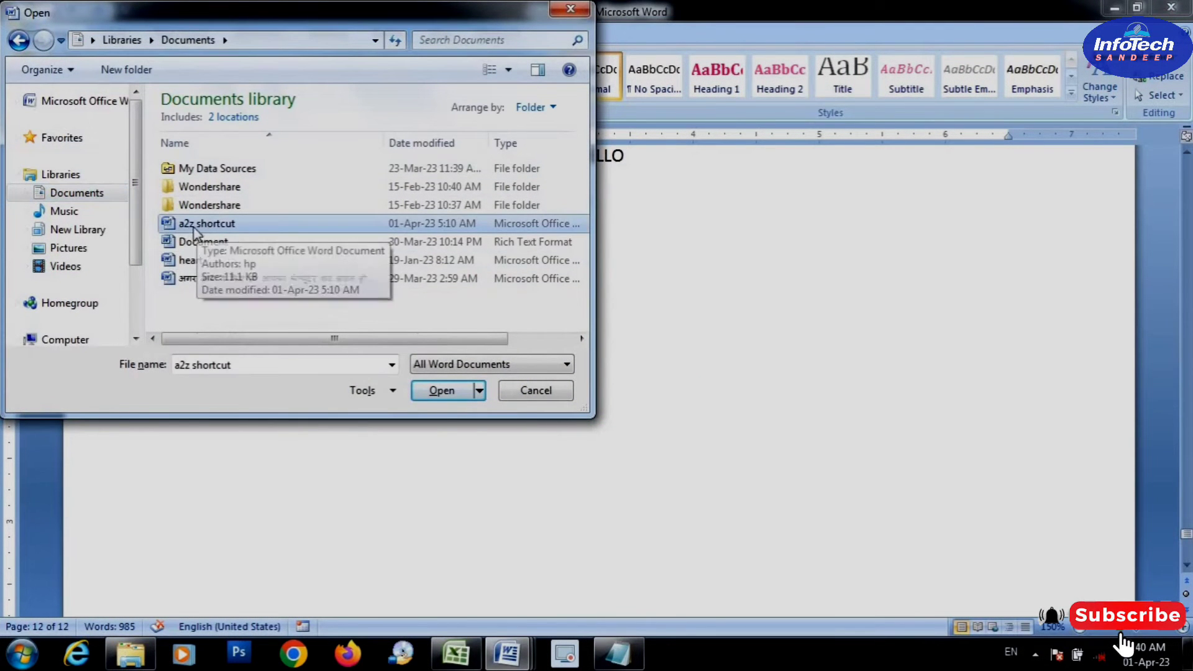
{"action": "left_click", "coordinate": [428, 398]}
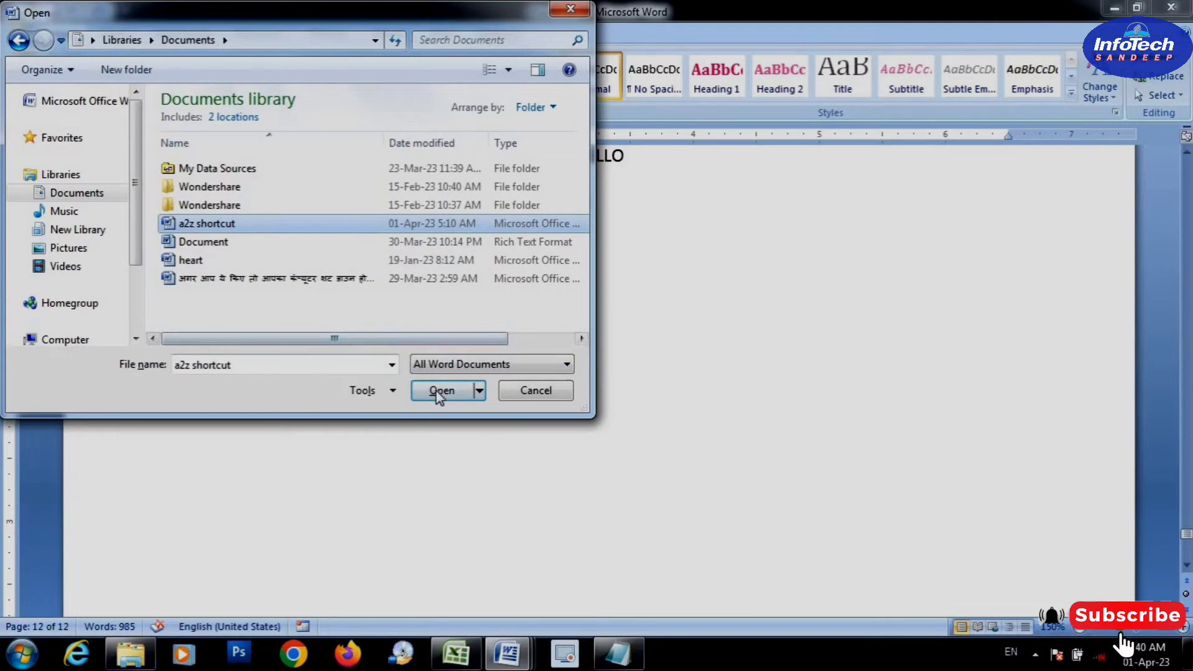
Correct the misspelled "Alignnment" to "Alignment" in the Ctrl + E entry of the a2z shortcut document
{"action": "scroll", "coordinate": [481, 385], "scroll_direction": "down", "scroll_amount": 6}
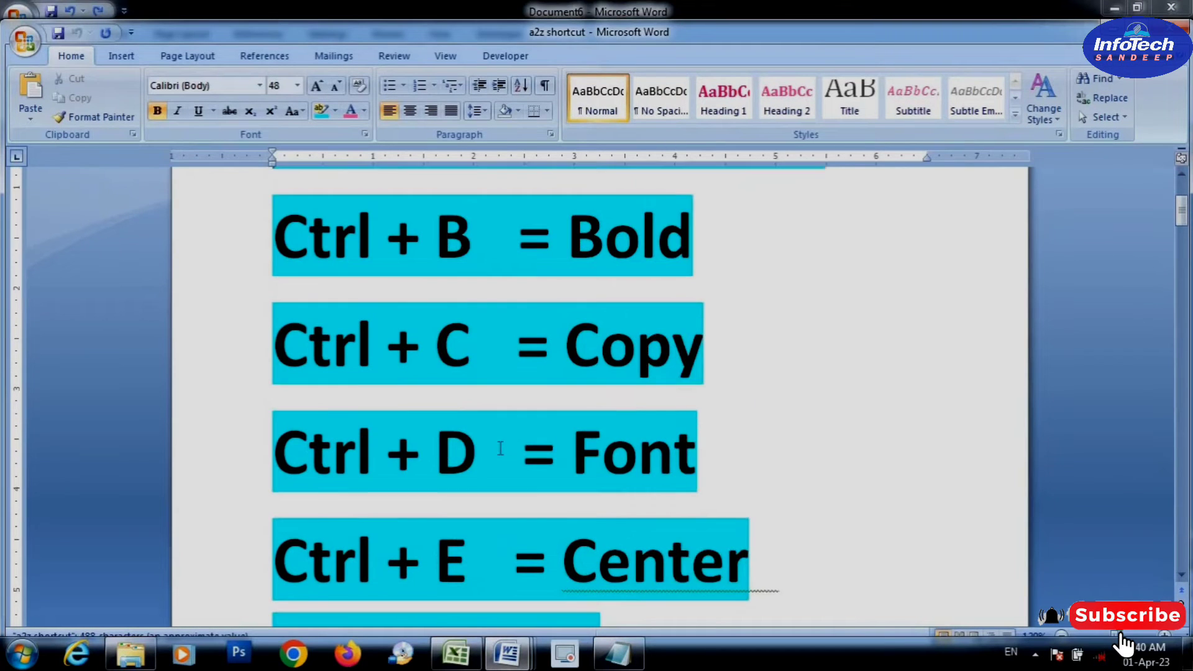
{"action": "scroll", "coordinate": [514, 456], "scroll_direction": "up", "scroll_amount": 2}
{"action": "scroll", "coordinate": [514, 458], "scroll_direction": "down", "scroll_amount": 2}
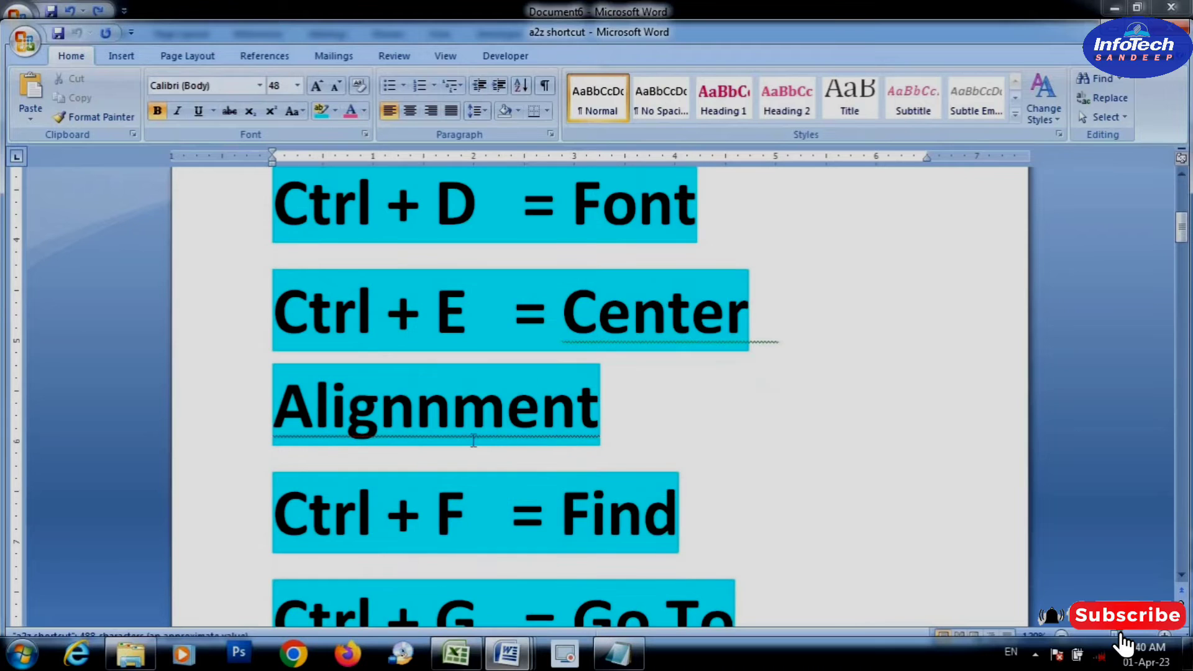
{"action": "left_click", "coordinate": [450, 412]}
{"action": "key", "text": "BackSpace"}
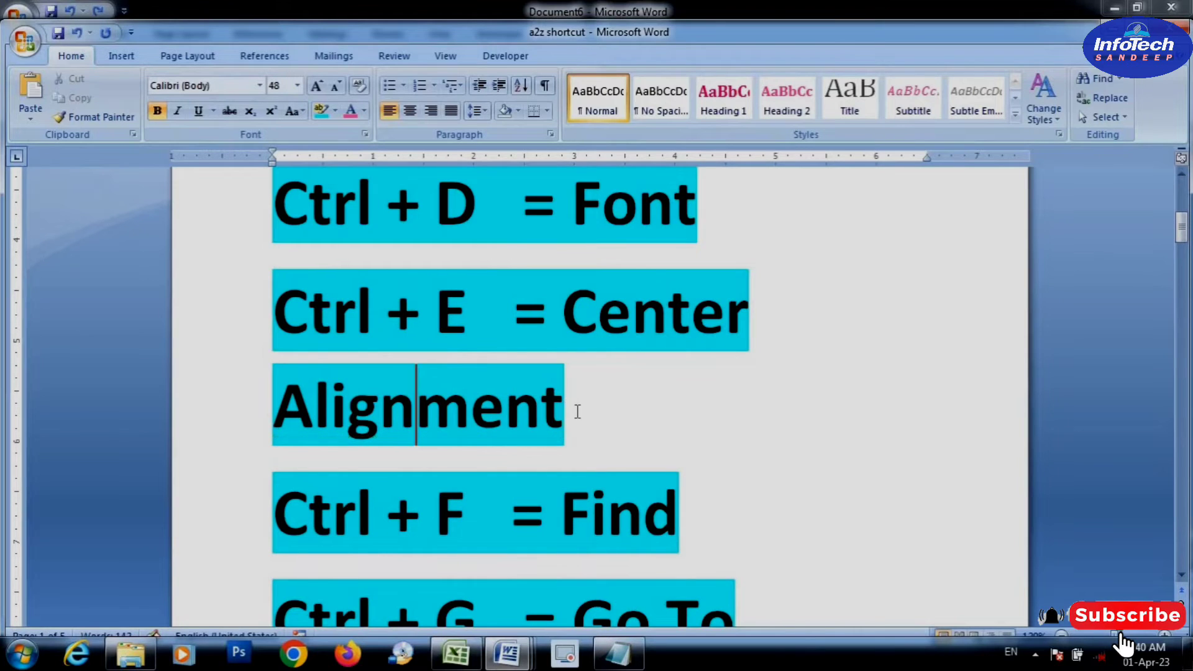
{"action": "left_click", "coordinate": [575, 413]}
Look up the "Ctrl + P = Print" entry in the a2z shortcut document
{"action": "scroll", "coordinate": [577, 411], "scroll_direction": "down", "scroll_amount": 3}
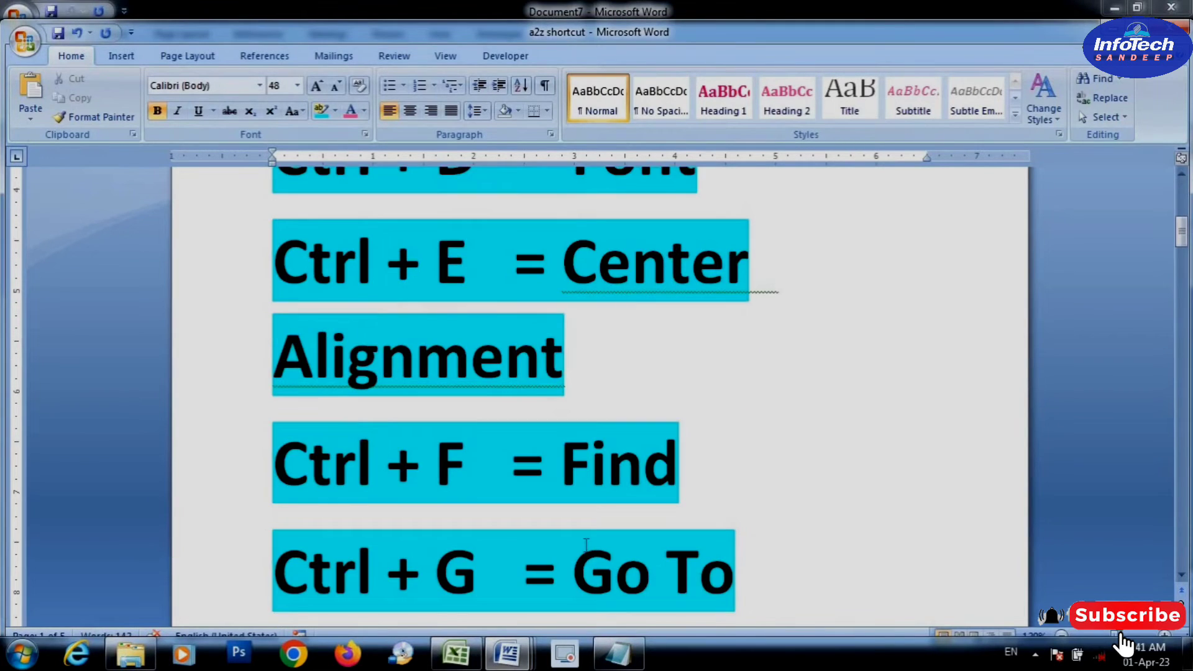
{"action": "scroll", "coordinate": [584, 547], "scroll_direction": "down", "scroll_amount": 7}
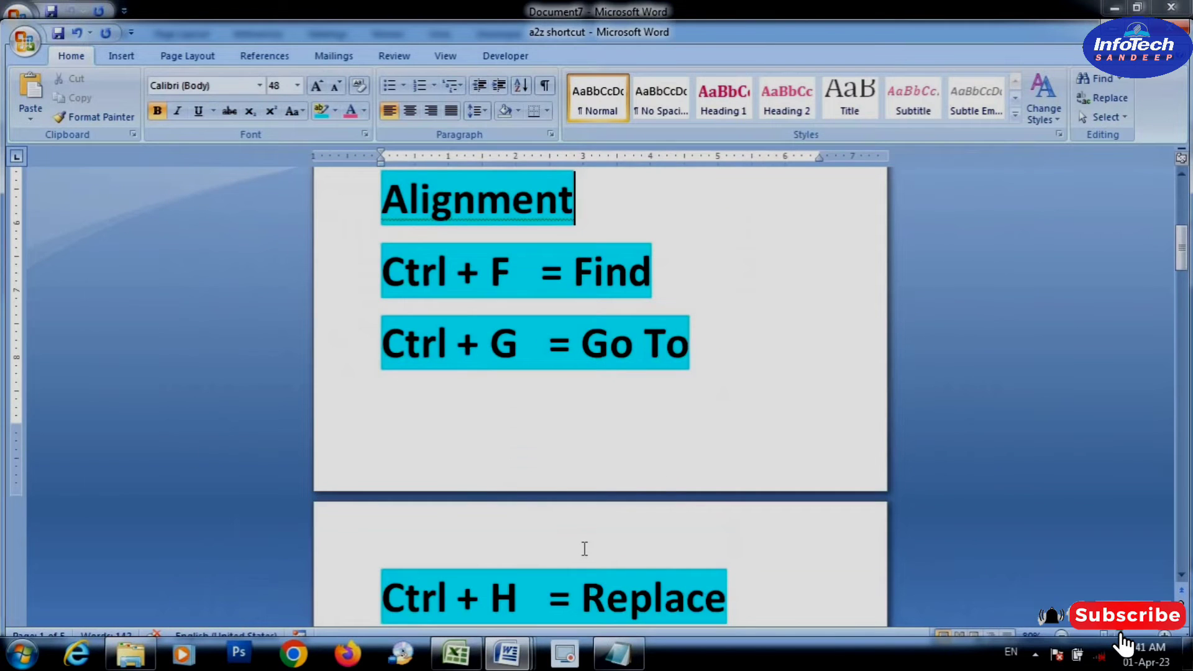
{"action": "scroll", "coordinate": [532, 546], "scroll_direction": "down", "scroll_amount": 2}
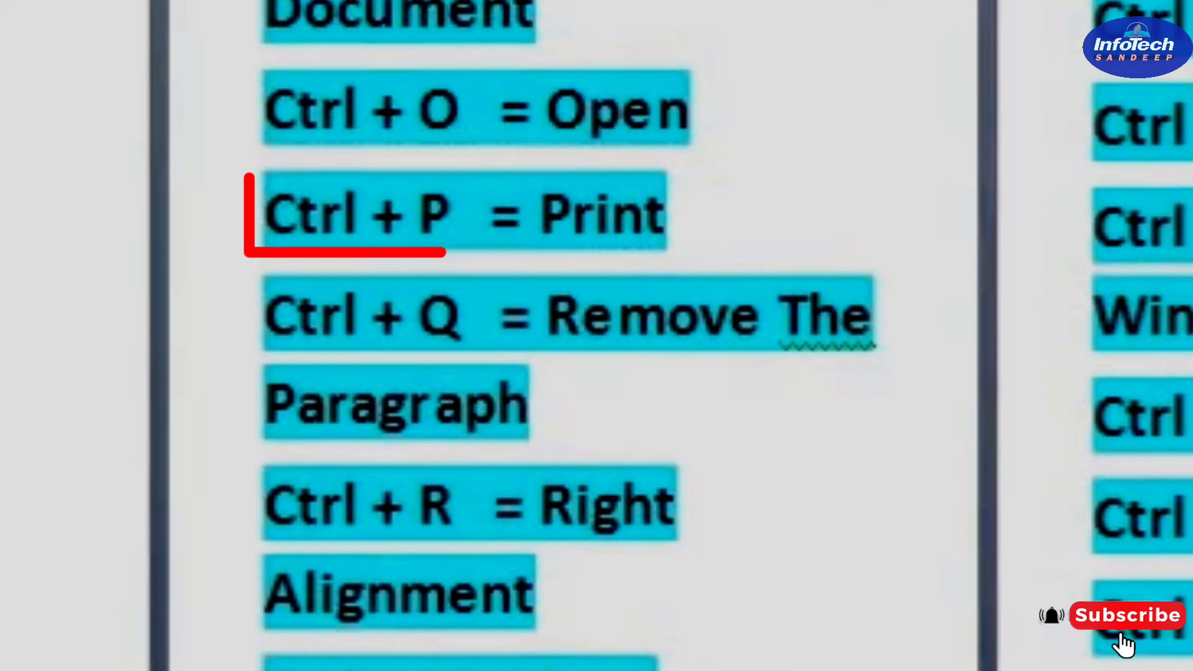
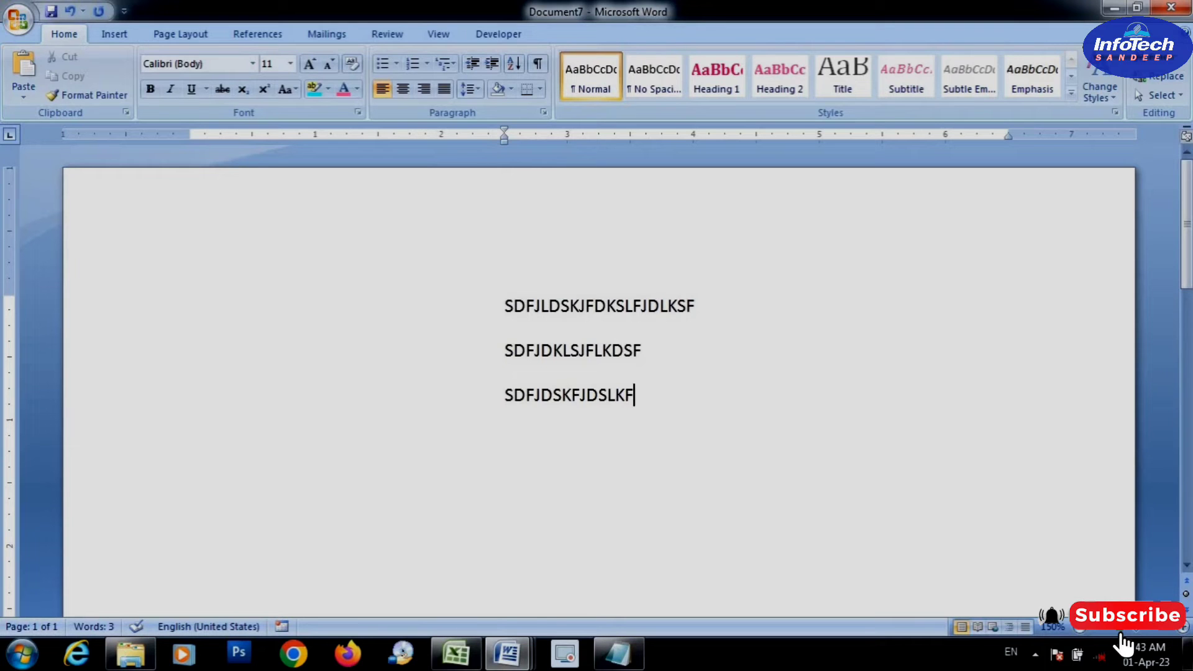
Remove the paragraph formatting from the third sample line, append "SDJFKLSDF" to it, and add a long line of filler text below
{"action": "key", "text": "ctrl+q"}
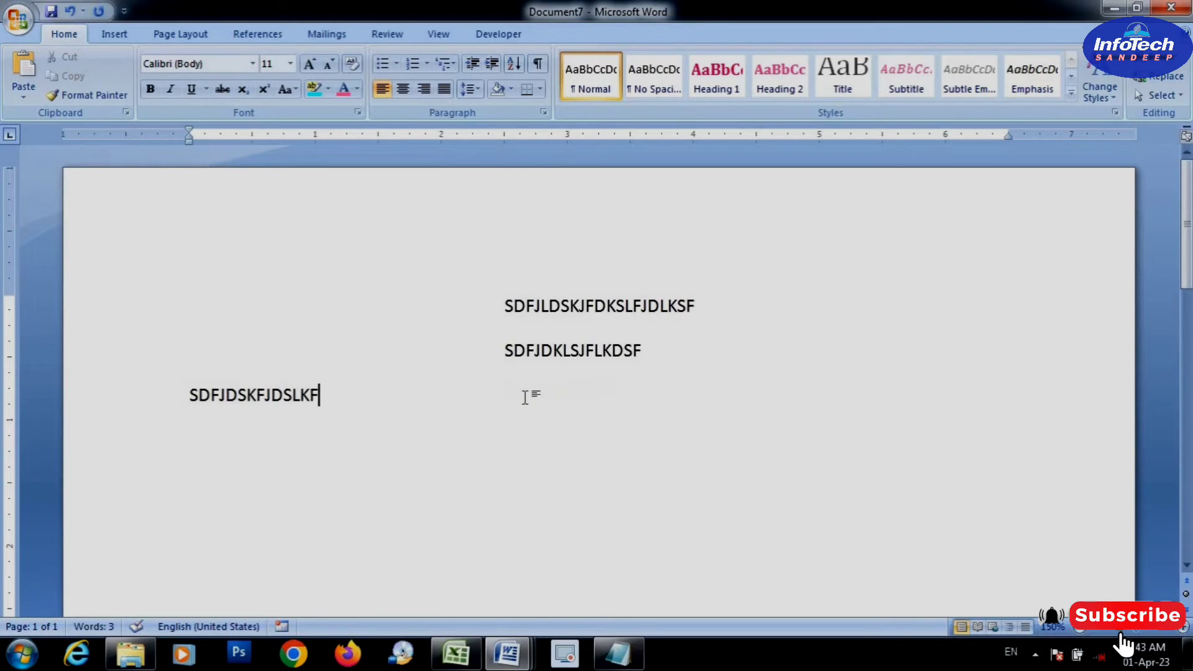
{"action": "type", "text": "SDJFKLSDF"}
{"action": "key", "text": "Return"}
{"action": "type", "text": "SDFSDJFKSD"}
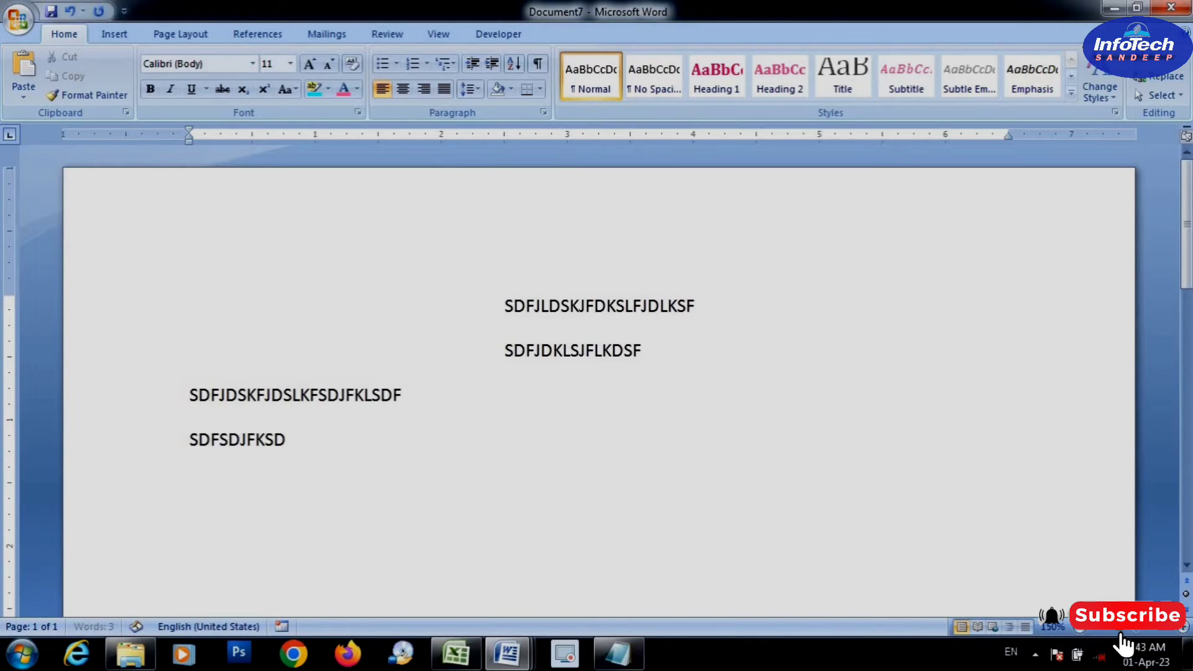
{"action": "type", "text": "JFKSDJFKLDSJFKLSDJFKLSDJFKLSDJFKLJSDKFLSDKLF"}
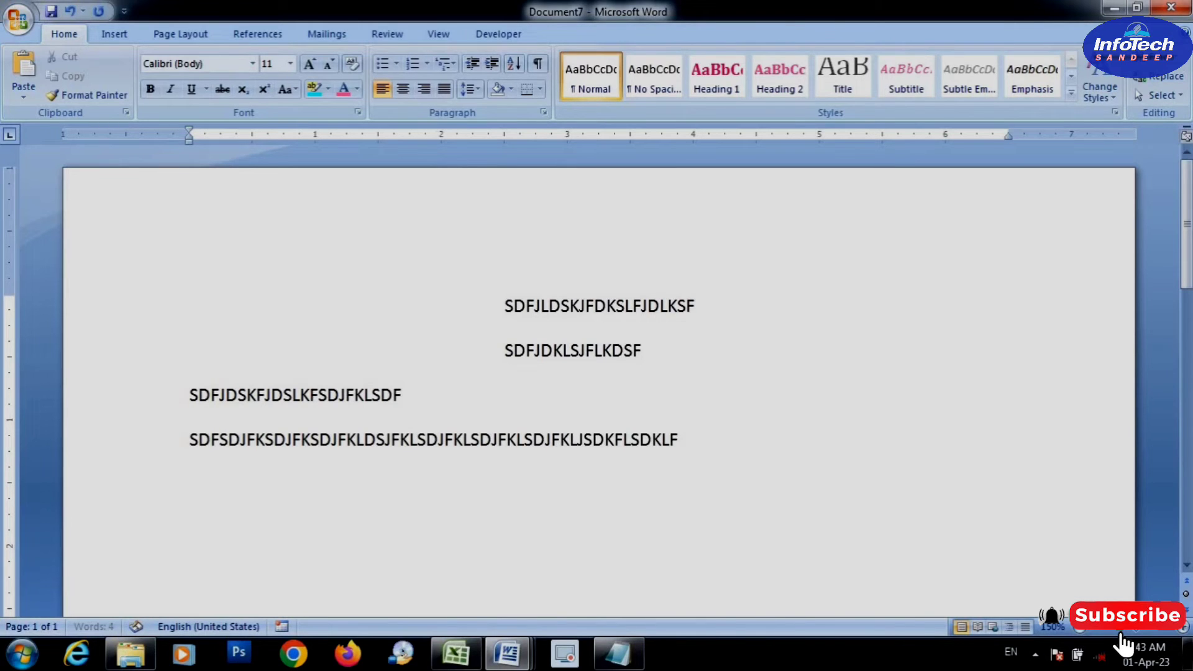
{"action": "type", "text": "JSDKLFJSDKLFJSDLKF"}
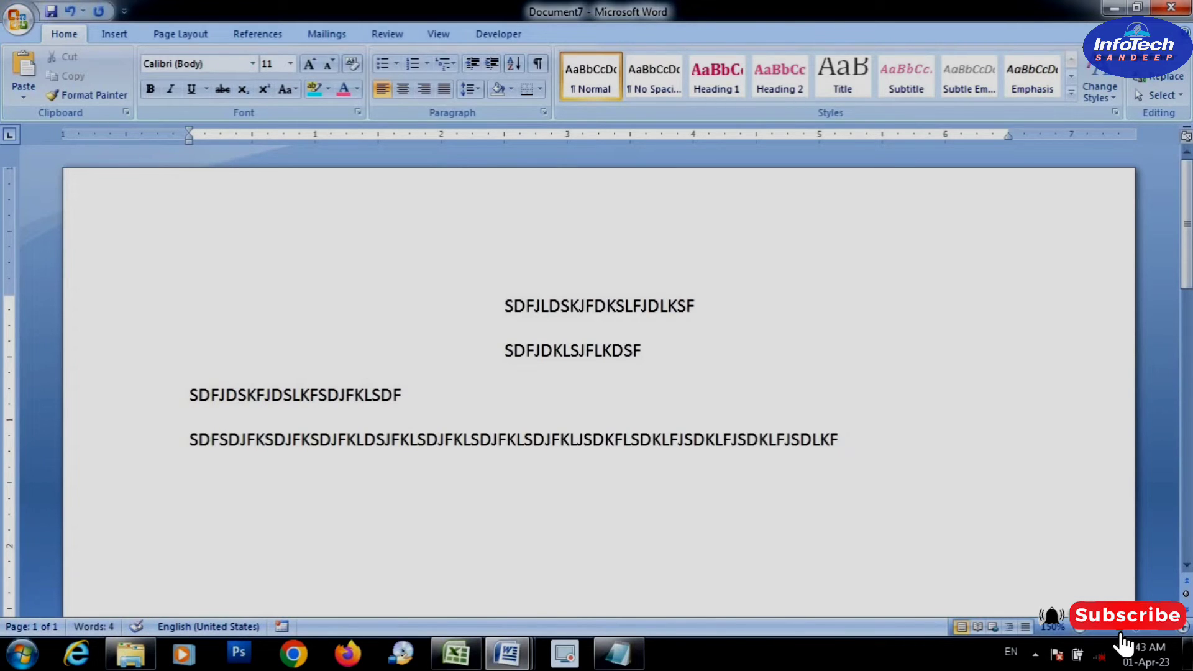
{"action": "type", "text": "SDFJSDFSDKLFJSDKLFJSDLK"}
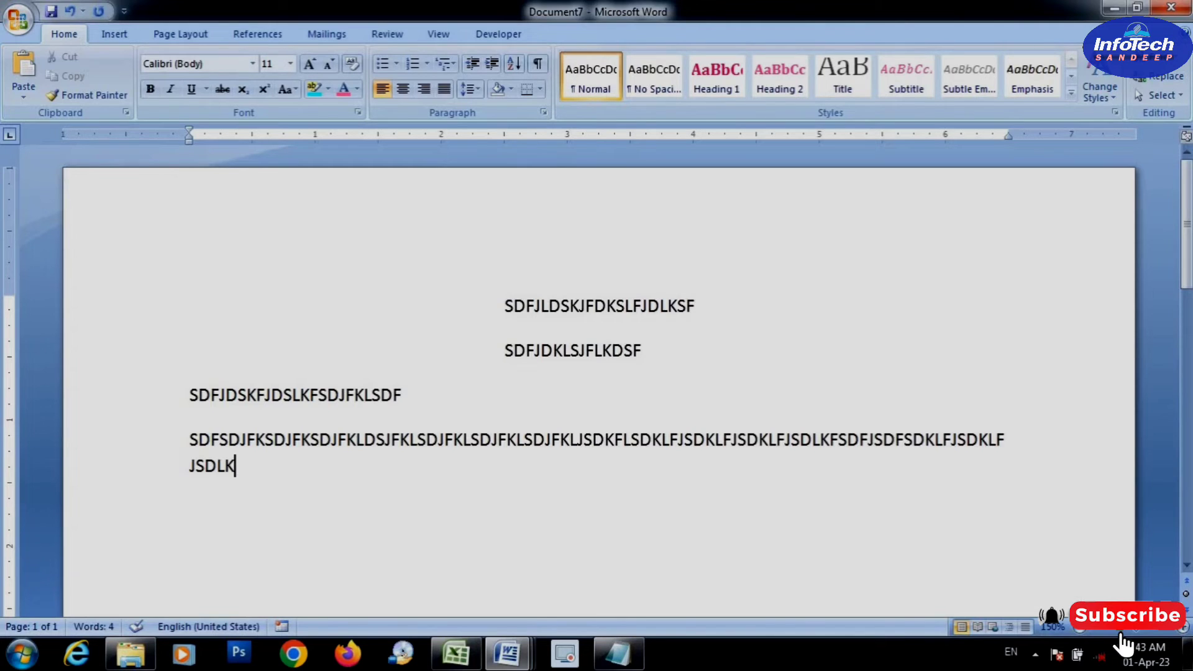
Look up the "Ctrl + R = Right Alignment" entry in the a2z shortcut document
{"action": "mouse_move", "coordinate": [507, 652]}
{"action": "left_click", "coordinate": [783, 569]}
{"action": "scroll", "coordinate": [769, 557], "scroll_direction": "down", "scroll_amount": 1}
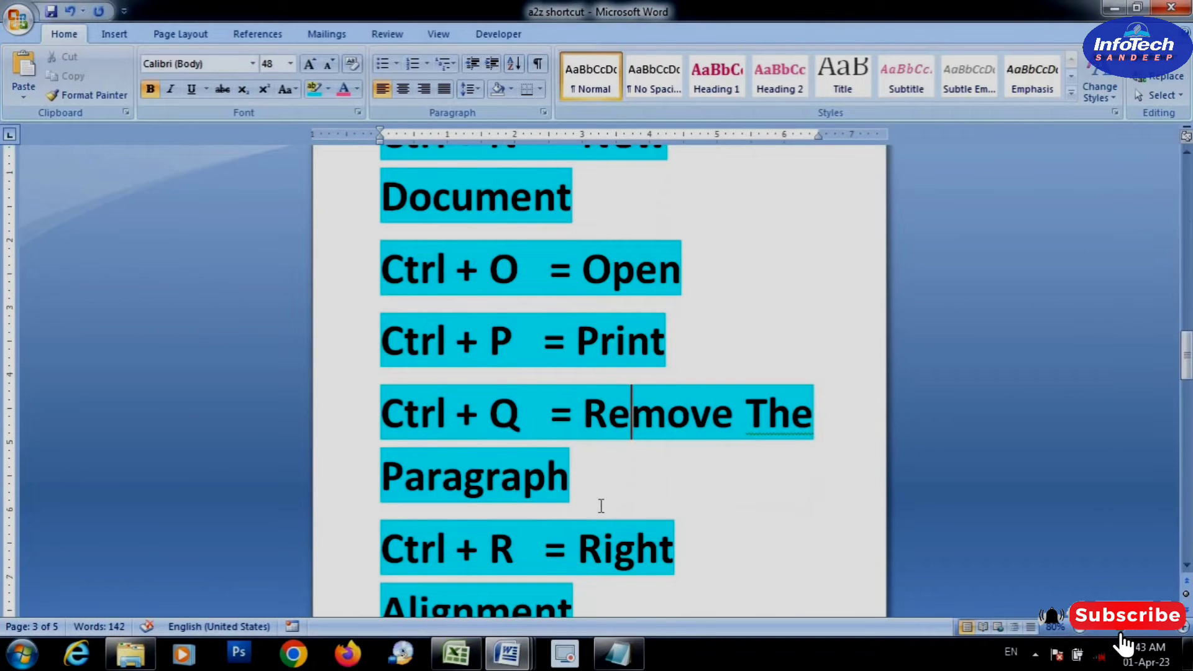
{"action": "scroll", "coordinate": [659, 555], "scroll_direction": "down", "scroll_amount": 1}
{"action": "left_click_drag", "start_coordinate": [680, 487], "coordinate": [383, 491]}
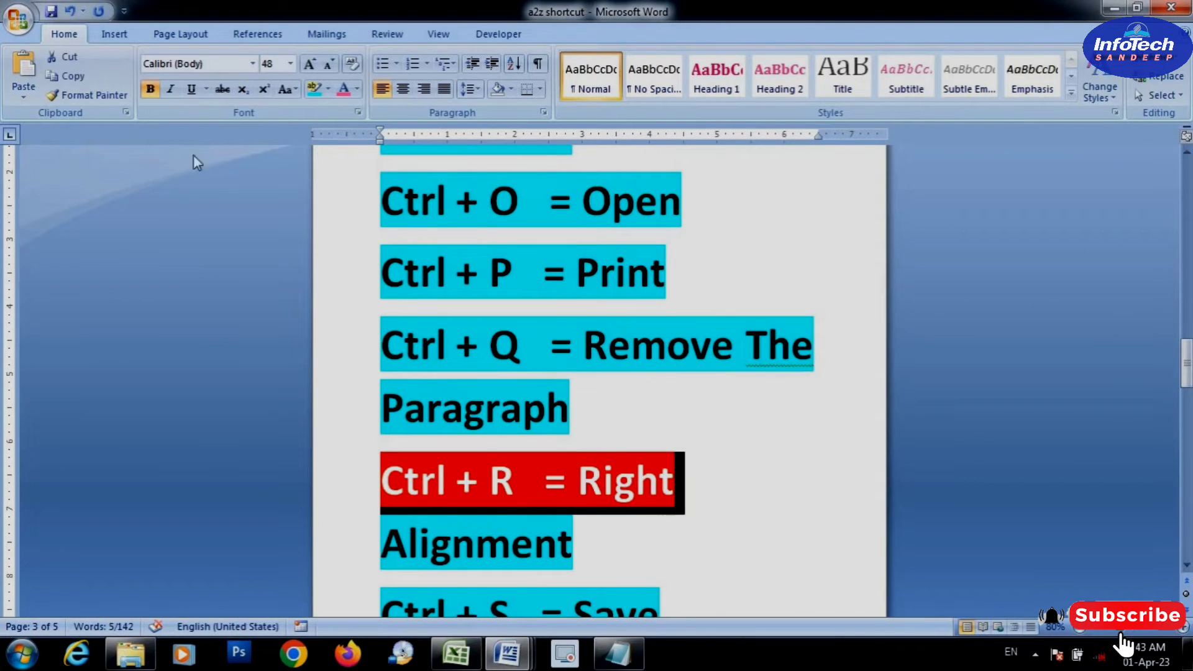
Right-align the long last paragraph in Document7 and extend it with more filler text
{"action": "mouse_move", "coordinate": [506, 653]}
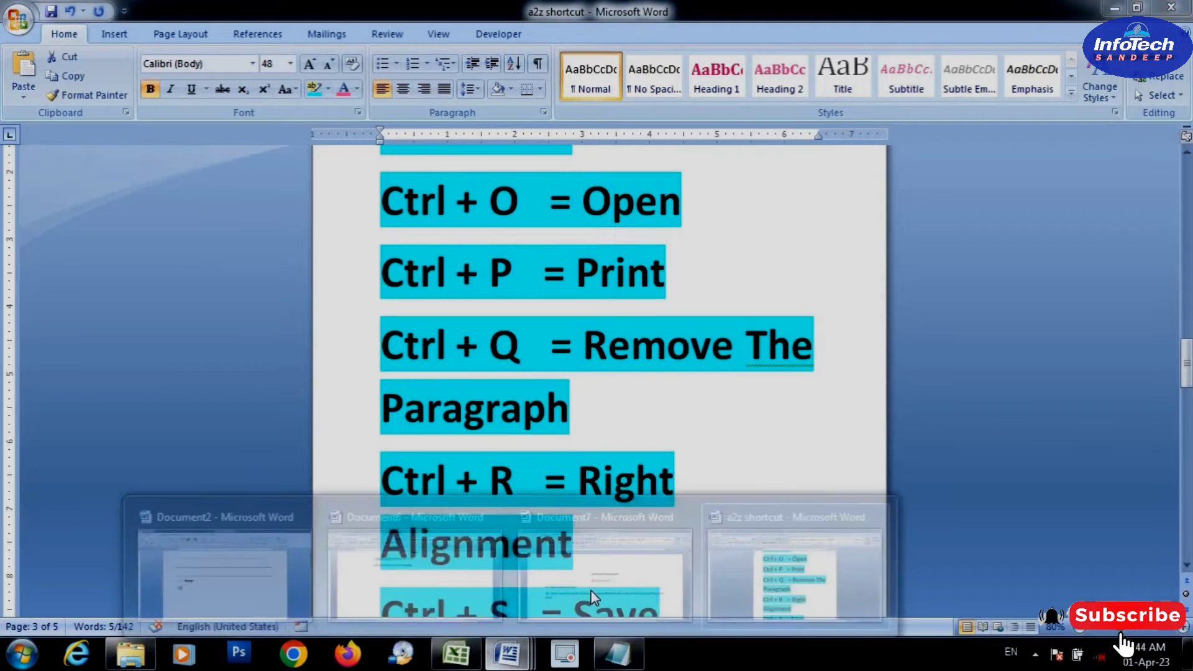
{"action": "left_click", "coordinate": [674, 577]}
{"action": "type", "text": "SDJFKDSLFJLKD"}
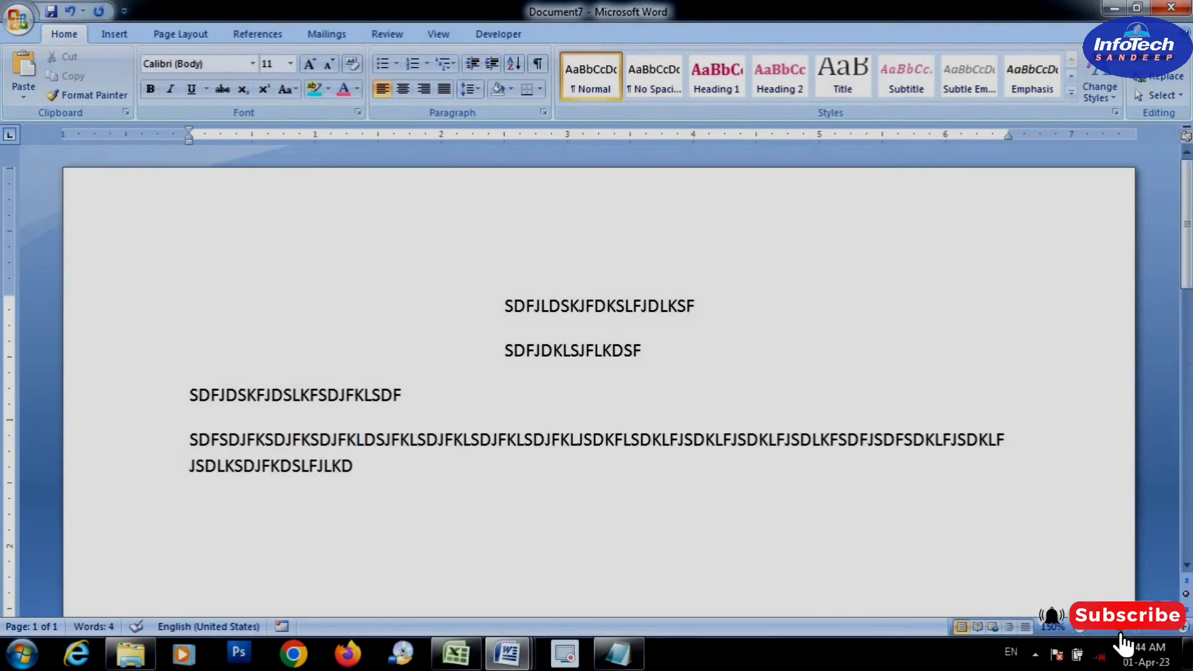
{"action": "key", "text": "ctrl+r"}
{"action": "type", "text": "KLSDJFLKSDAJFKLJSD KLFJDSKLFJLDS"}
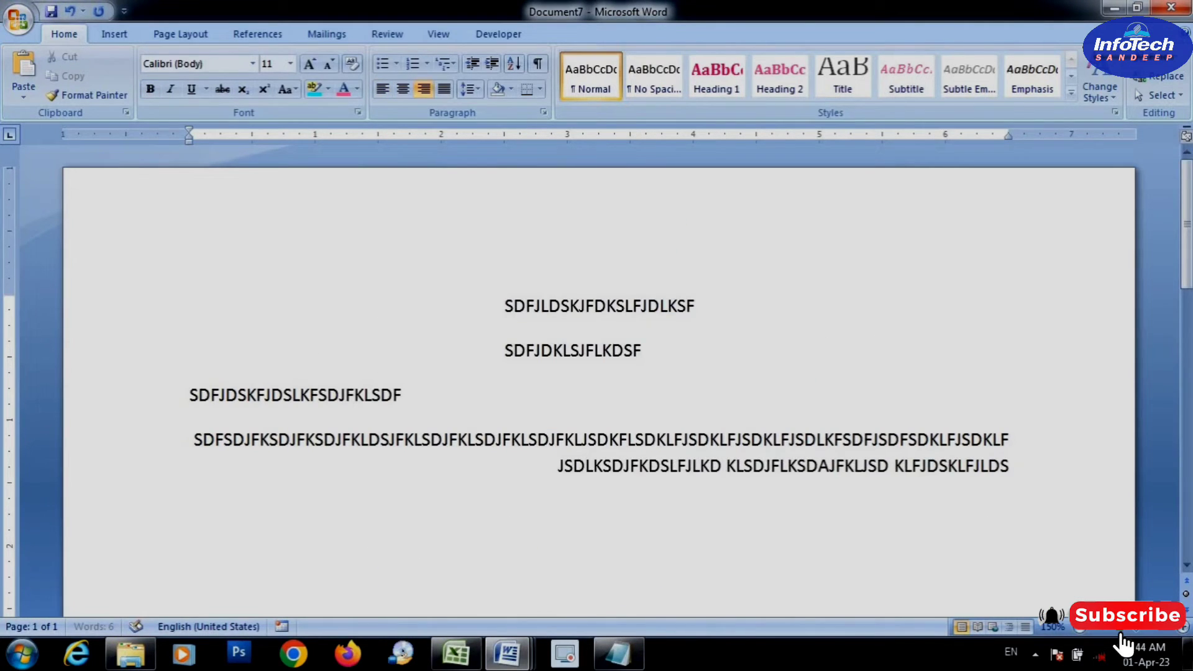
Add three right-aligned lines below the long paragraph: "SDKLFJDSLKFJ", a person's full name, and "INFOTECHSANDEEP"
{"action": "key", "text": "Return"}
{"action": "type", "text": "SDKLFJDSLKFJ"}
{"action": "key", "text": "Return"}
{"action": "type", "text": "SANDEEP"}
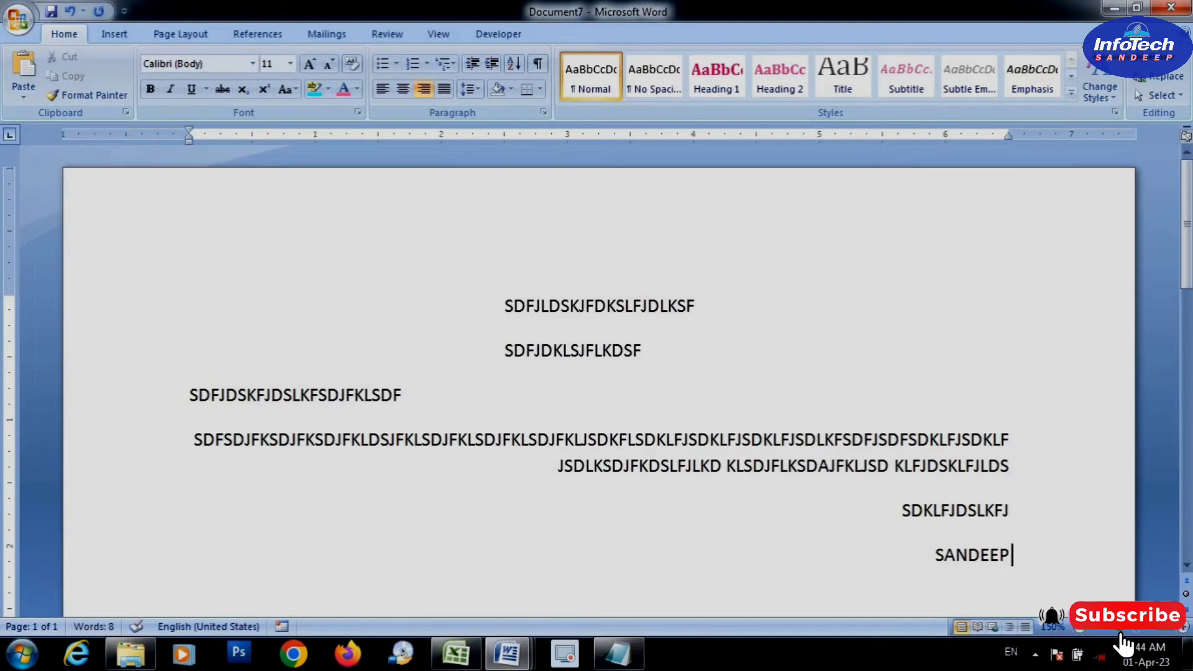
{"action": "type", "text": " SINGH"}
{"action": "key", "text": "Return"}
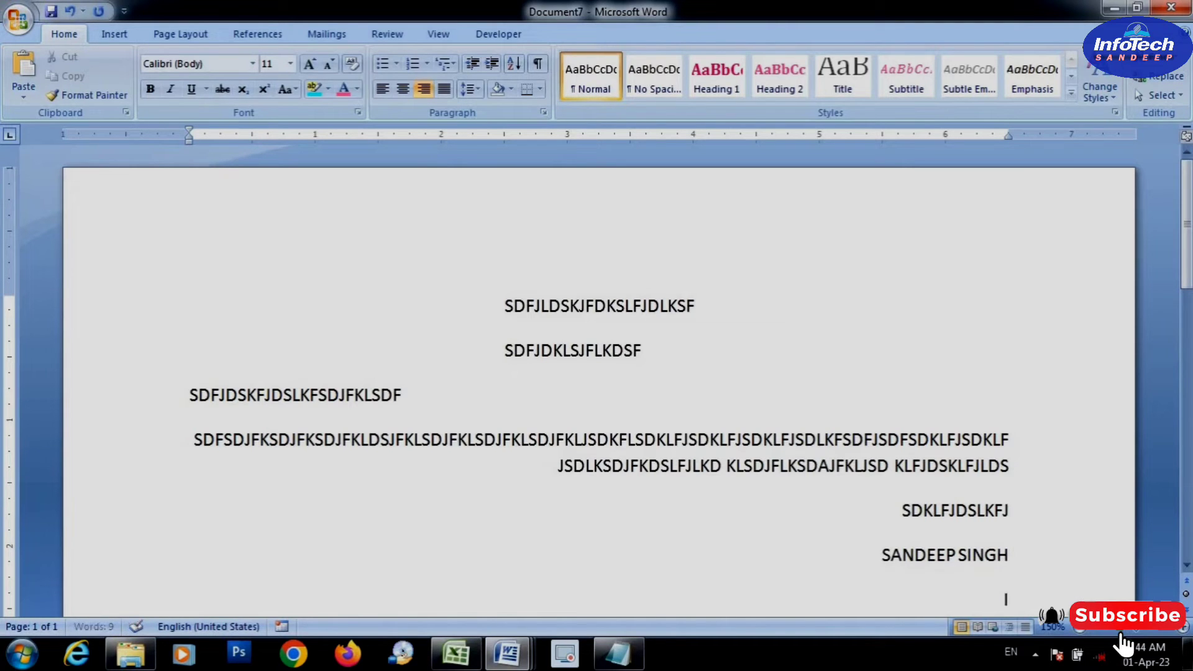
{"action": "type", "text": "INFOTECSA"}
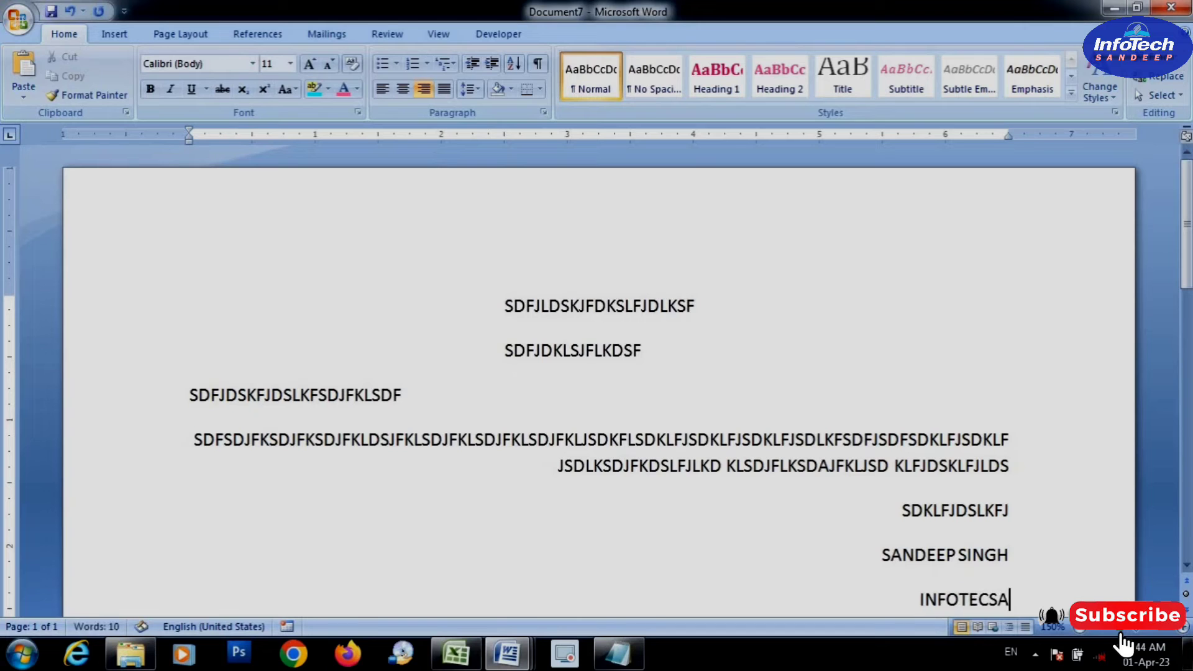
{"action": "type", "text": "NDEEP"}
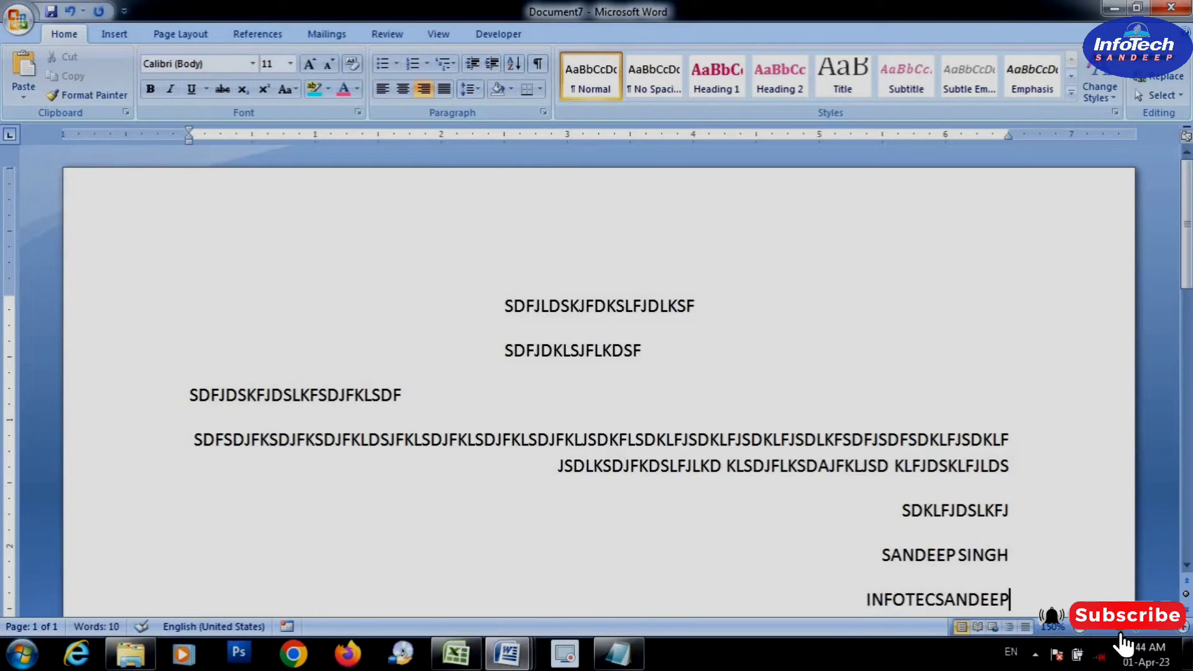
{"action": "left_click", "coordinate": [934, 600]}
{"action": "type", "text": "H"}
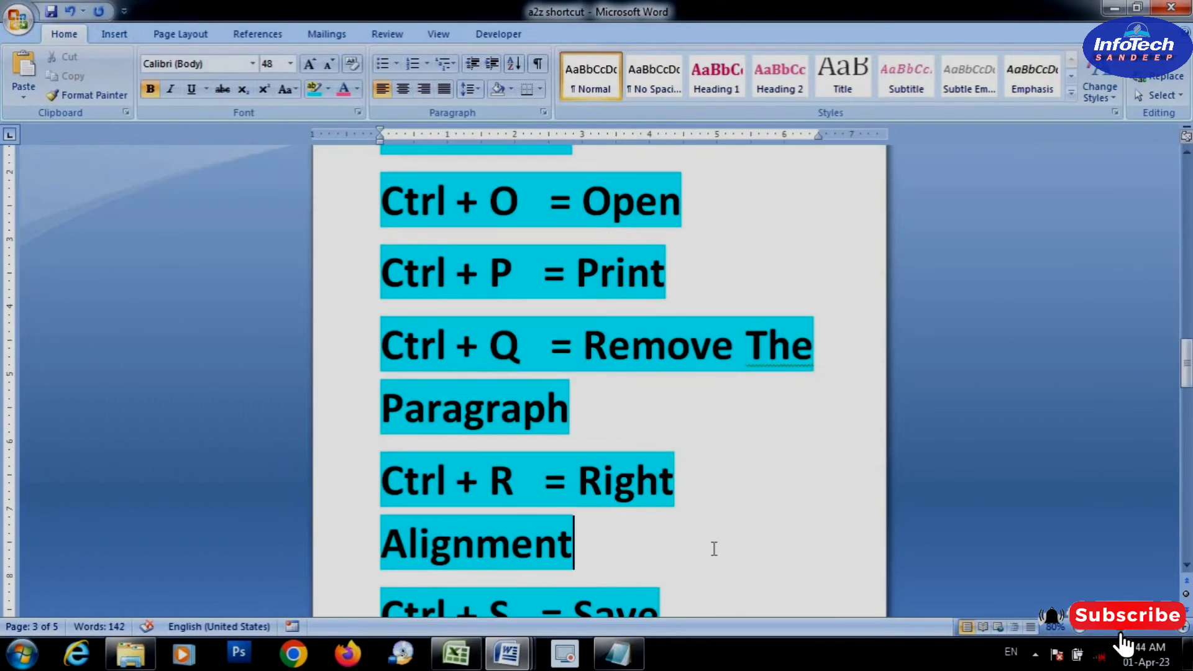
Look up the "Ctrl + S = Save" entry in the a2z shortcut document
{"action": "scroll", "coordinate": [713, 549], "scroll_direction": "down", "scroll_amount": 1}
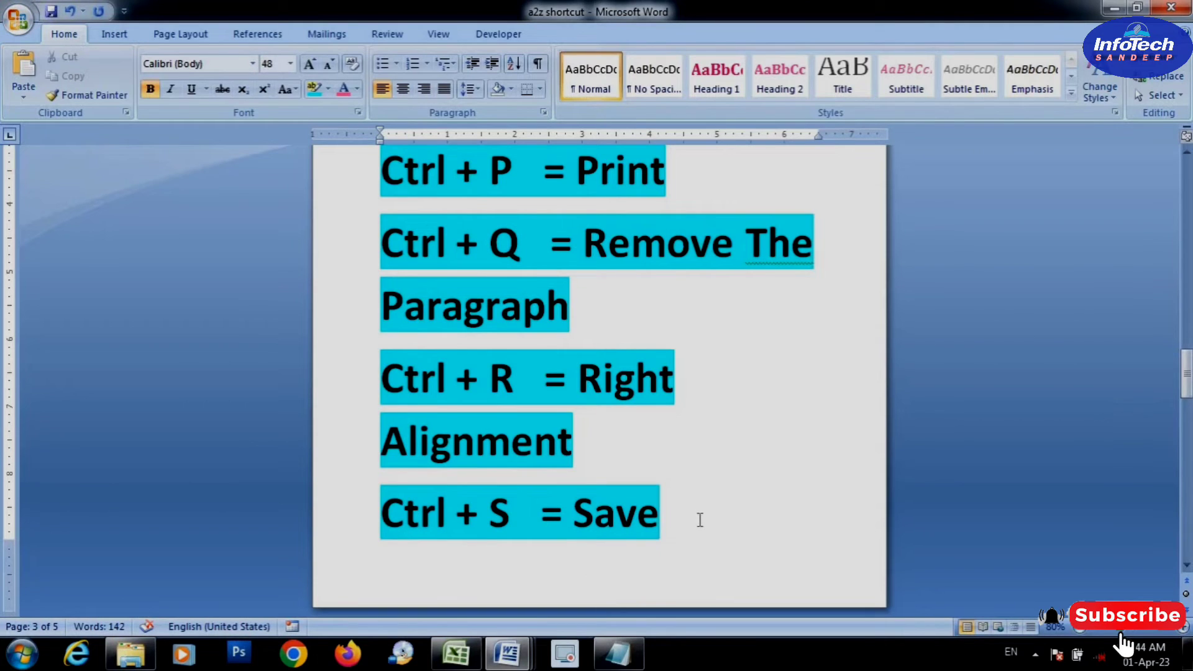
{"action": "left_click_drag", "start_coordinate": [700, 520], "coordinate": [490, 514]}
{"action": "left_click_drag", "start_coordinate": [407, 502], "coordinate": [389, 507]}
{"action": "scroll", "coordinate": [707, 543], "scroll_direction": "down", "scroll_amount": 6}
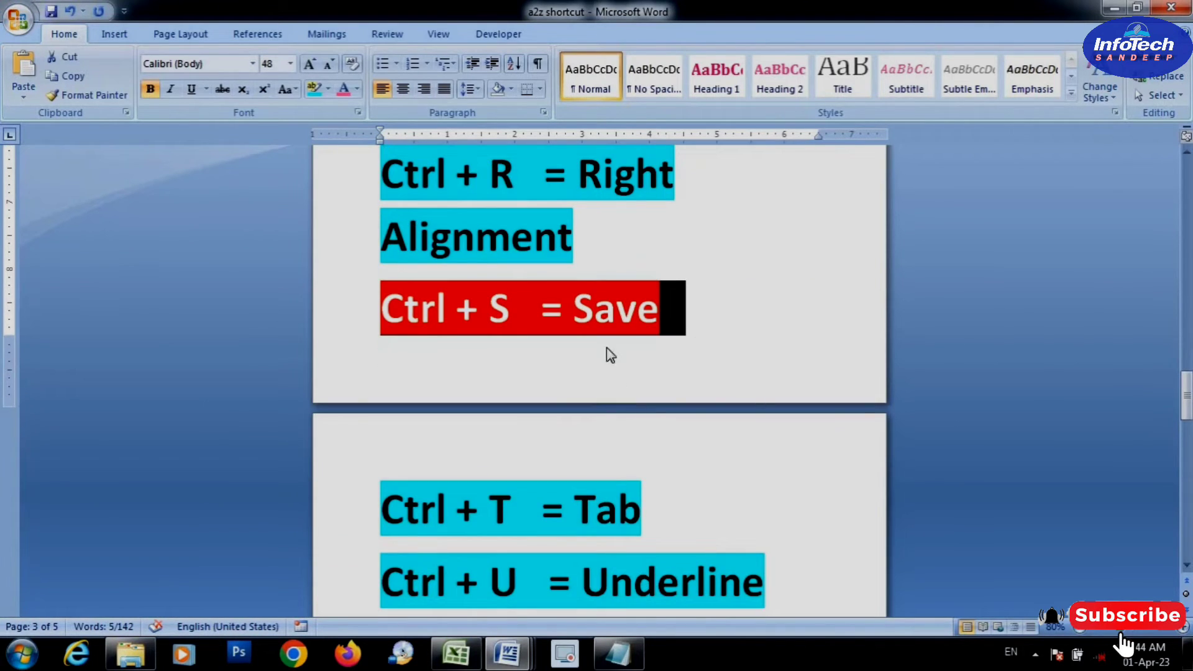
{"action": "left_click", "coordinate": [687, 341]}
Save Document7 as a Word Document named "INFOTECHSANDEEP" in the Pictures library
{"action": "mouse_move", "coordinate": [507, 652]}
{"action": "left_click", "coordinate": [577, 558]}
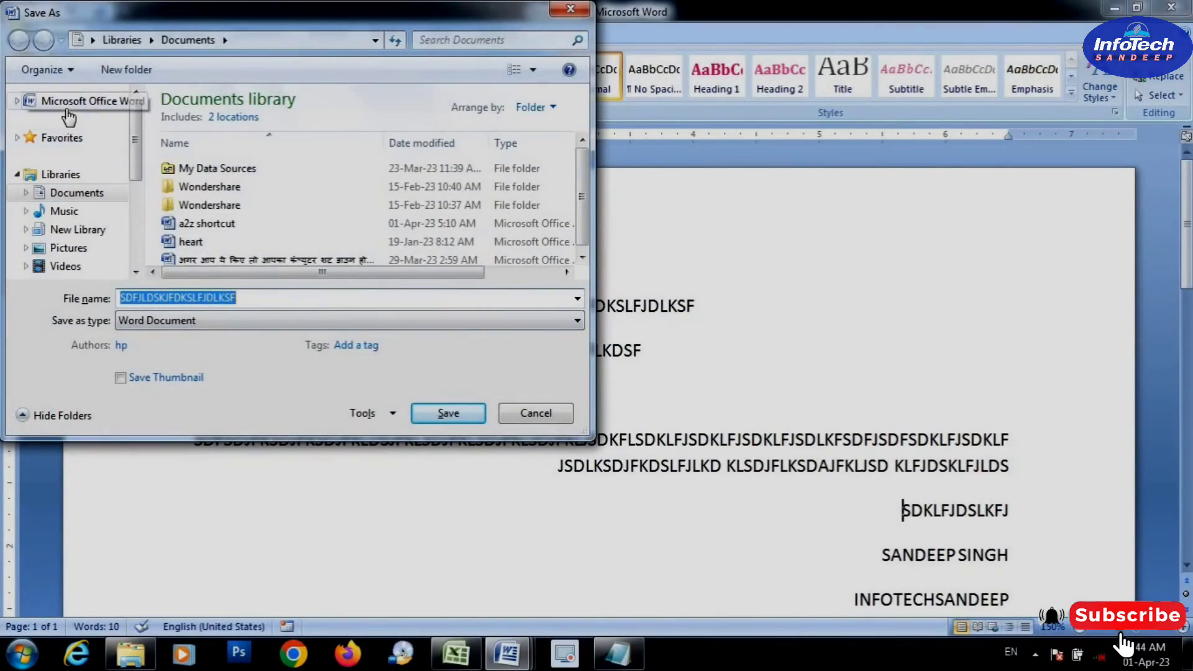
{"action": "left_click", "coordinate": [67, 108]}
{"action": "left_click", "coordinate": [65, 138]}
{"action": "left_click", "coordinate": [66, 211]}
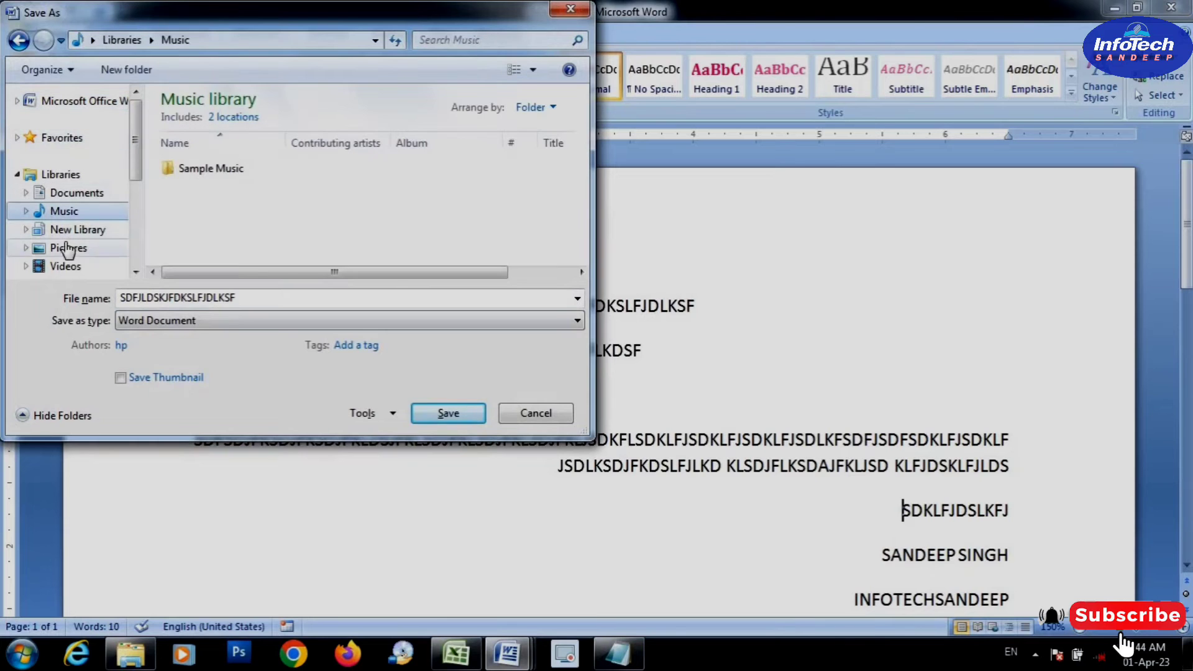
{"action": "left_click", "coordinate": [67, 249]}
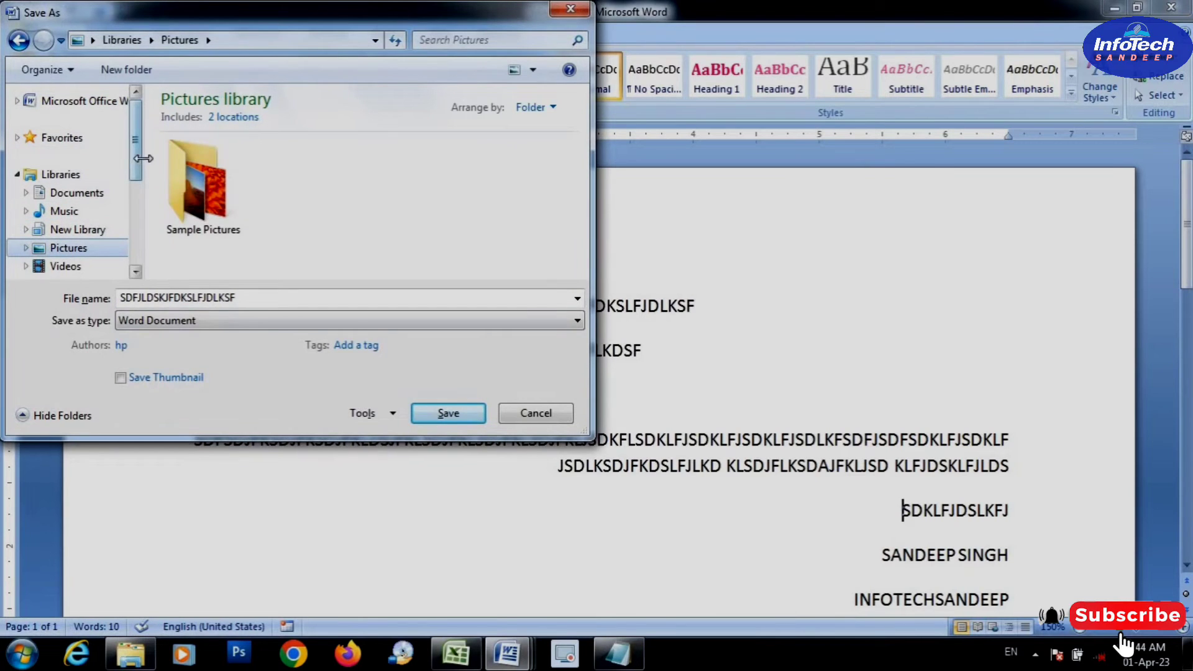
{"action": "double_click", "coordinate": [144, 301]}
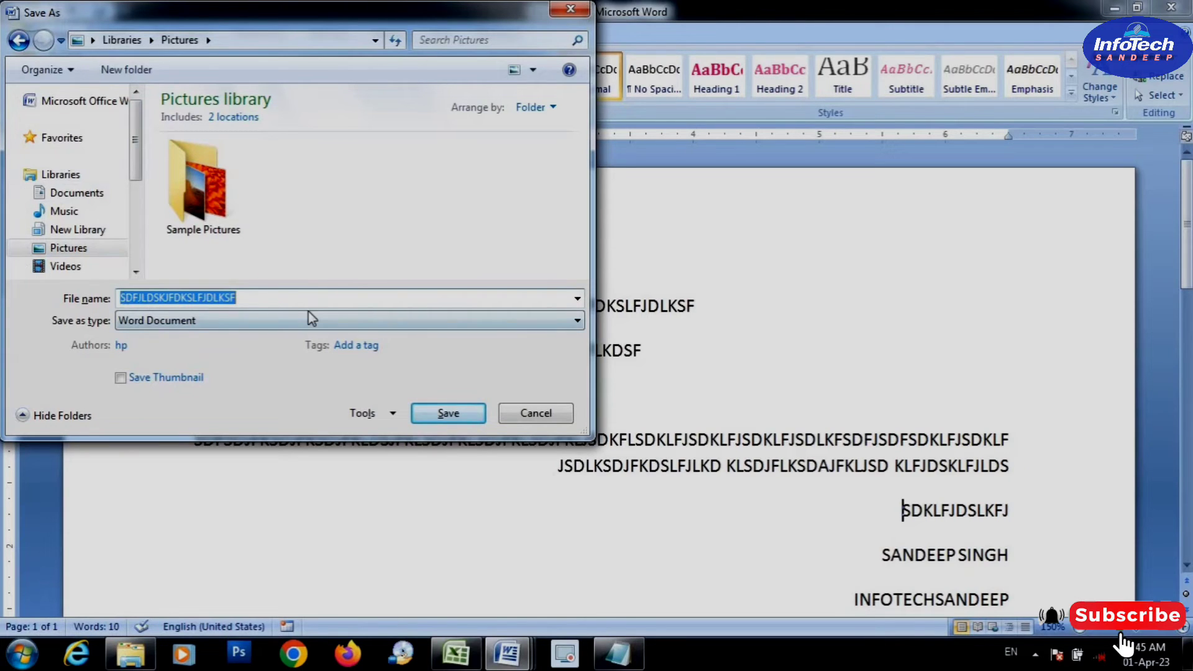
{"action": "type", "text": "INFO"}
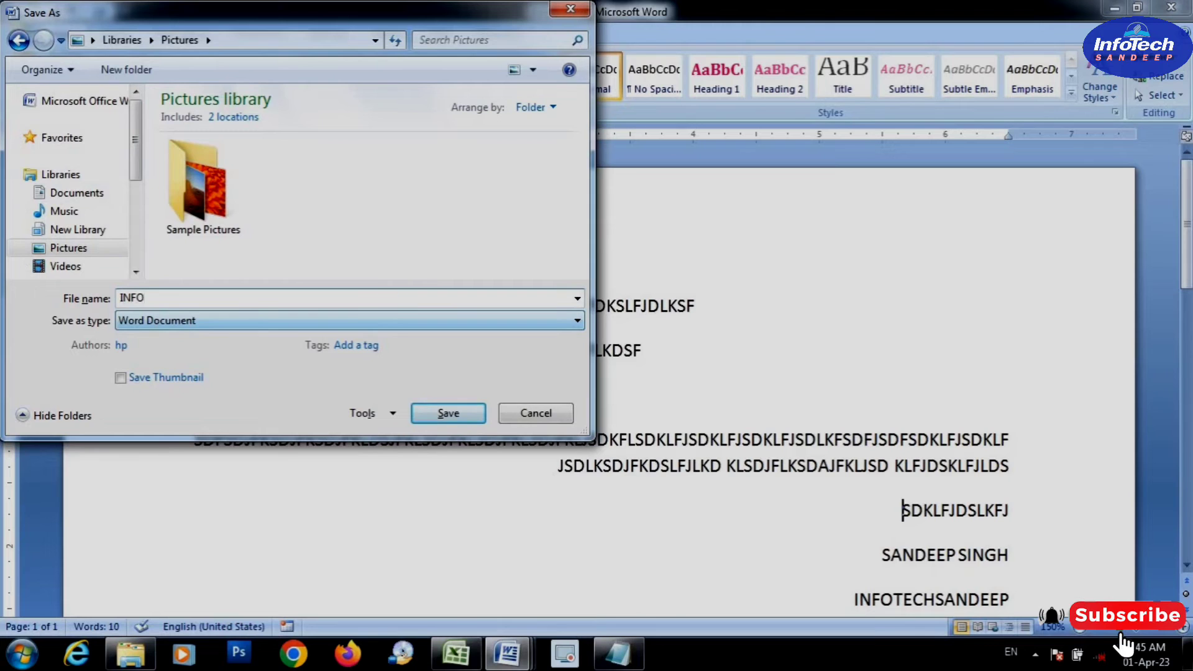
{"action": "type", "text": "TECHSANDEEP"}
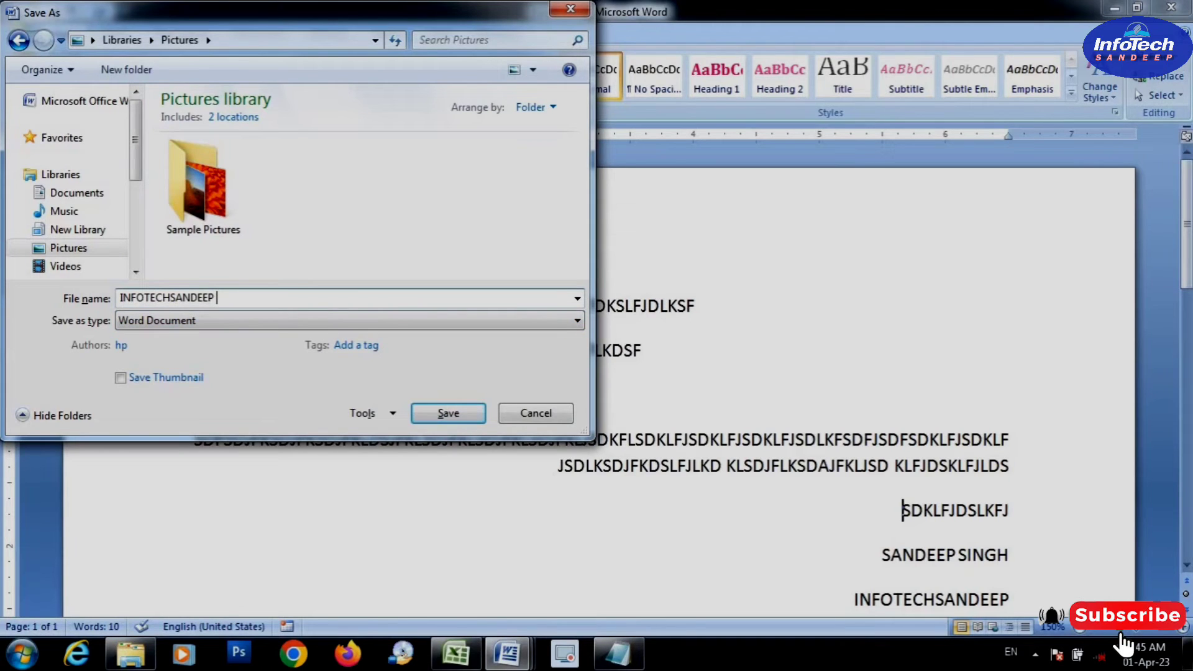
{"action": "left_click", "coordinate": [448, 413]}
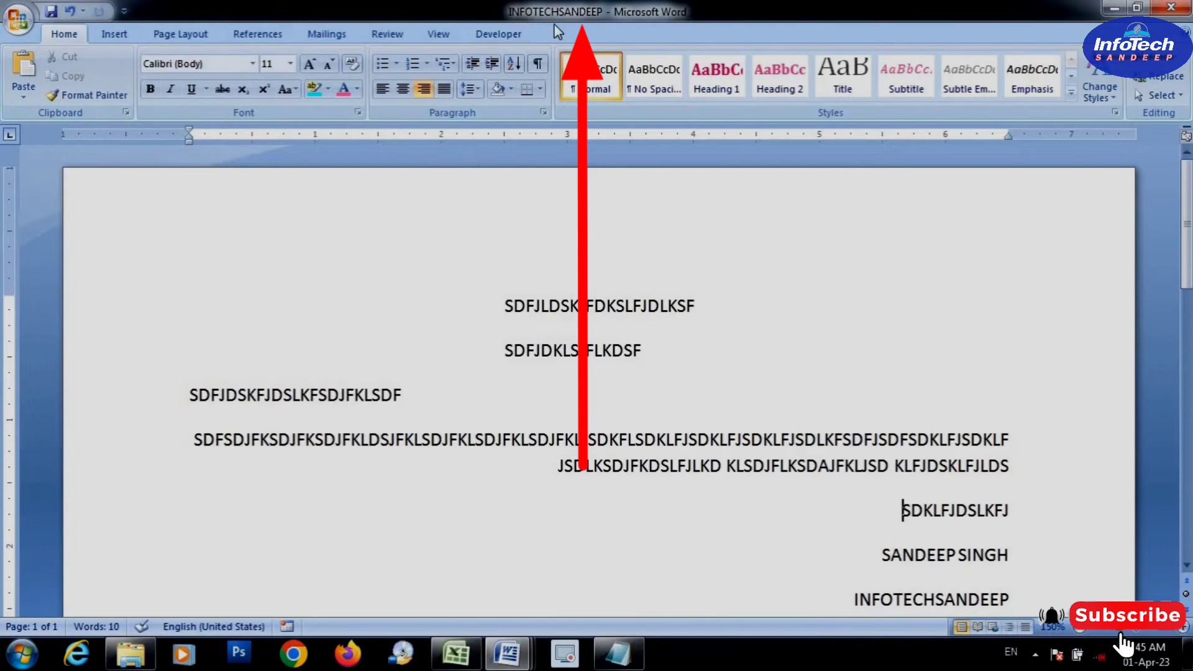
Enter "APPLE GRAPES BANANA" on the first line, with "DOG FOX CAMEL ELEPHANT" aligned at the 2.5-inch hanging indent
{"action": "left_click", "coordinate": [1073, 479]}
{"action": "scroll", "coordinate": [1073, 488], "scroll_direction": "down", "scroll_amount": 1}
{"action": "scroll", "coordinate": [1073, 489], "scroll_direction": "down", "scroll_amount": 1}
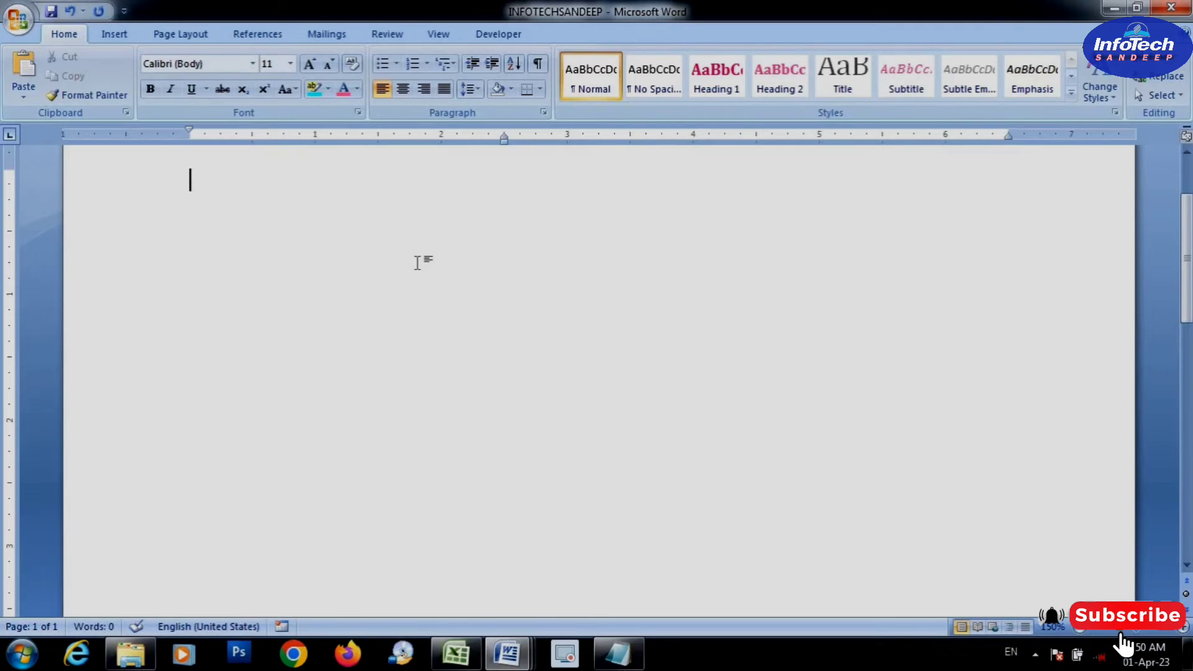
{"action": "type", "text": "APPLE GRAPES"}
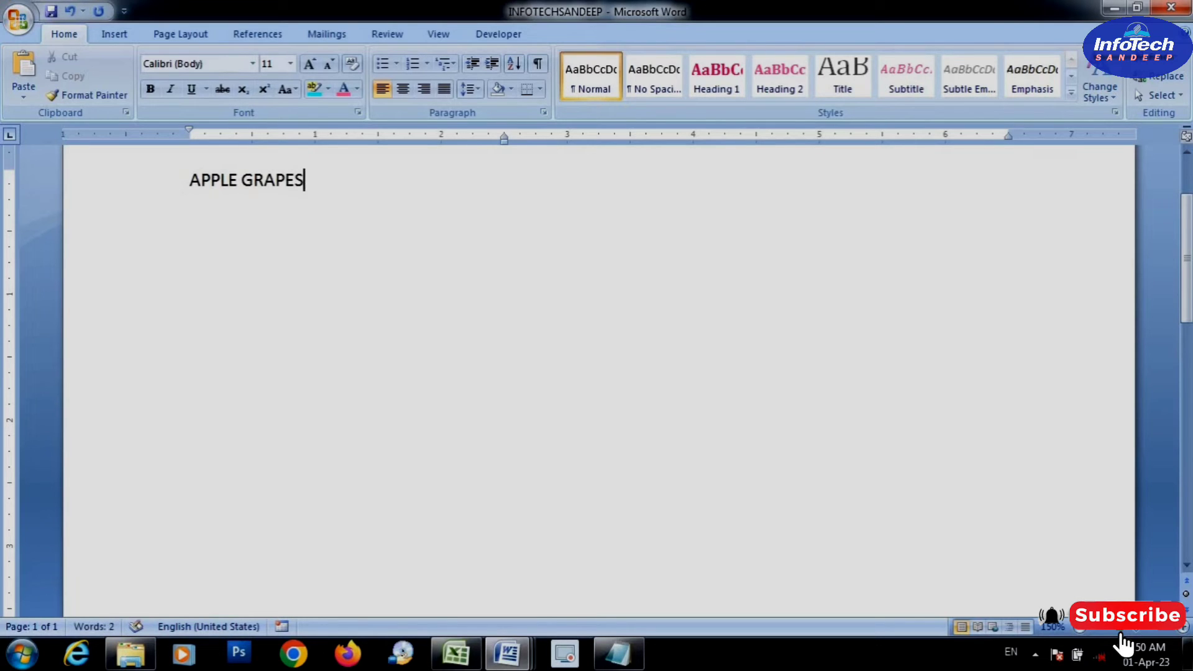
{"action": "type", "text": " BANANA"}
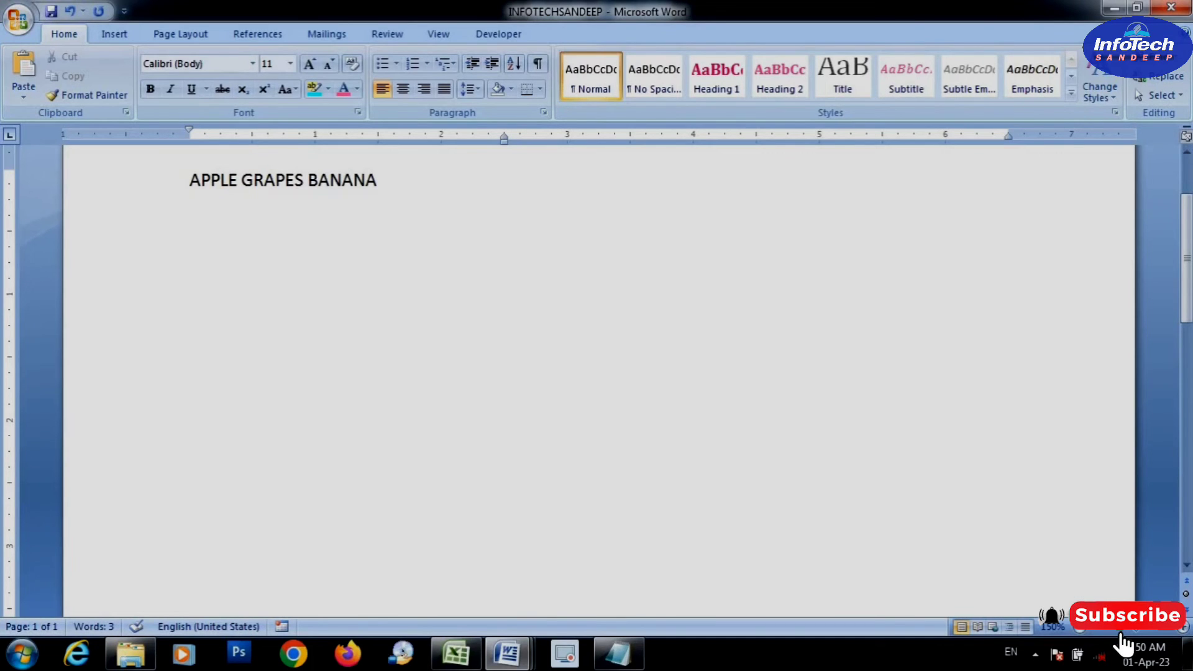
{"action": "type", "text": "DOG FOX CAMEL"}
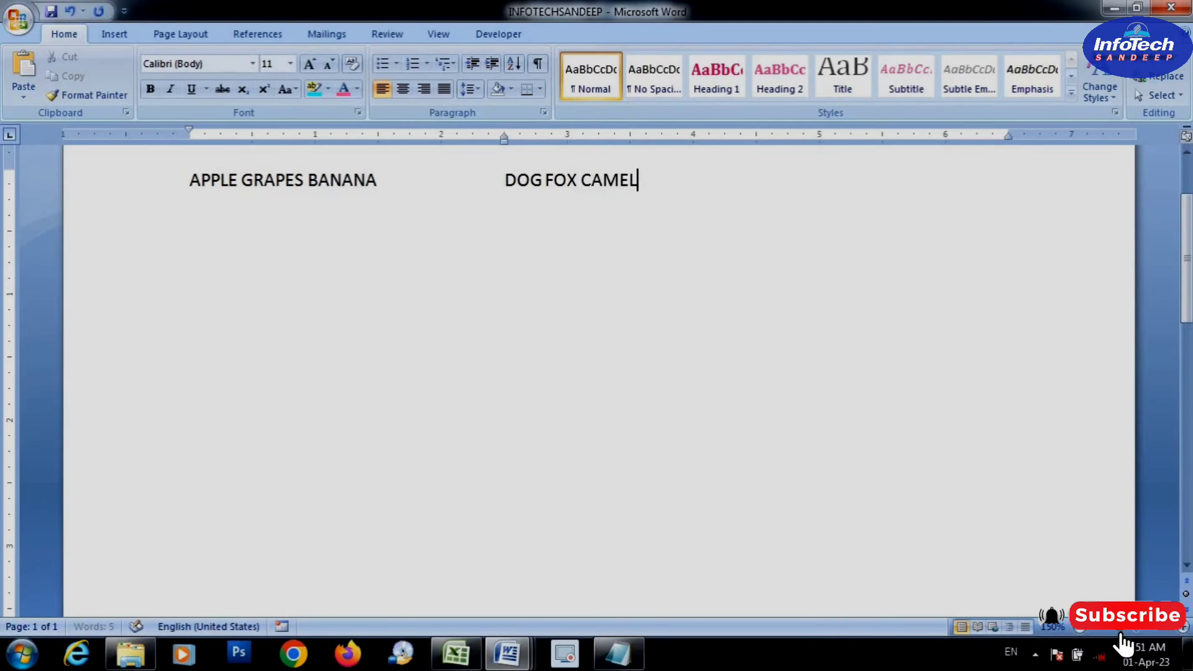
{"action": "type", "text": " ELEPHANT"}
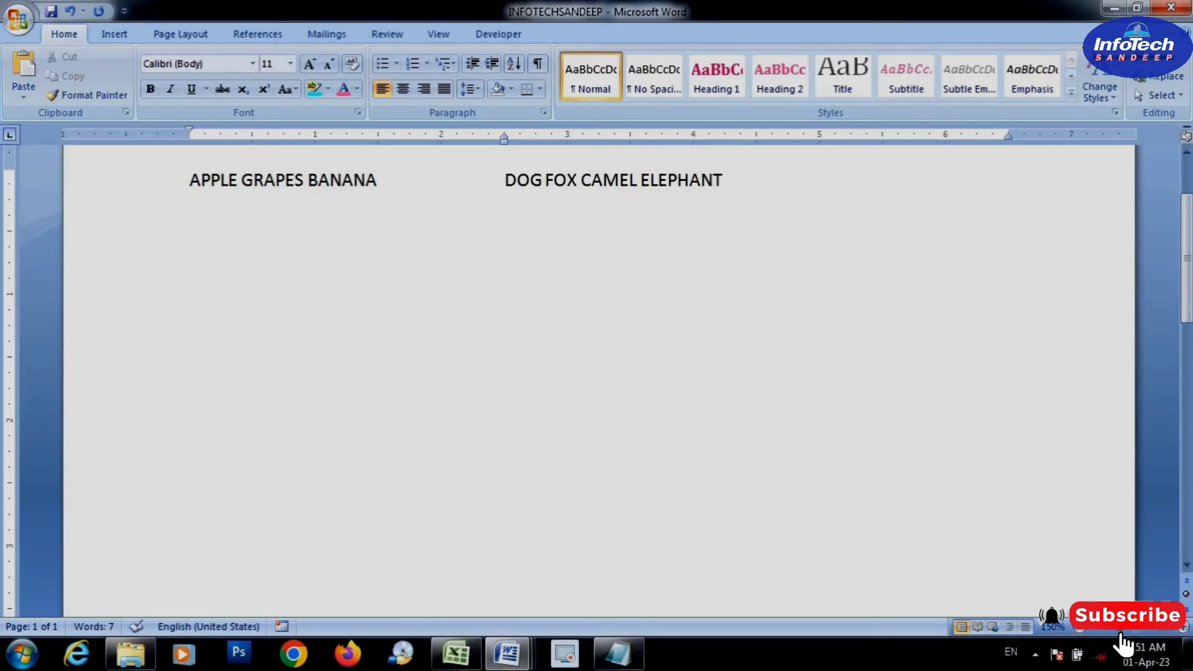
Add a second line with "ORANGE COCONUT" and, tabbed to the hanging indent, "LION TIGER MONKEY"
{"action": "key", "text": "Return"}
{"action": "type", "text": "ORANGE CON"}
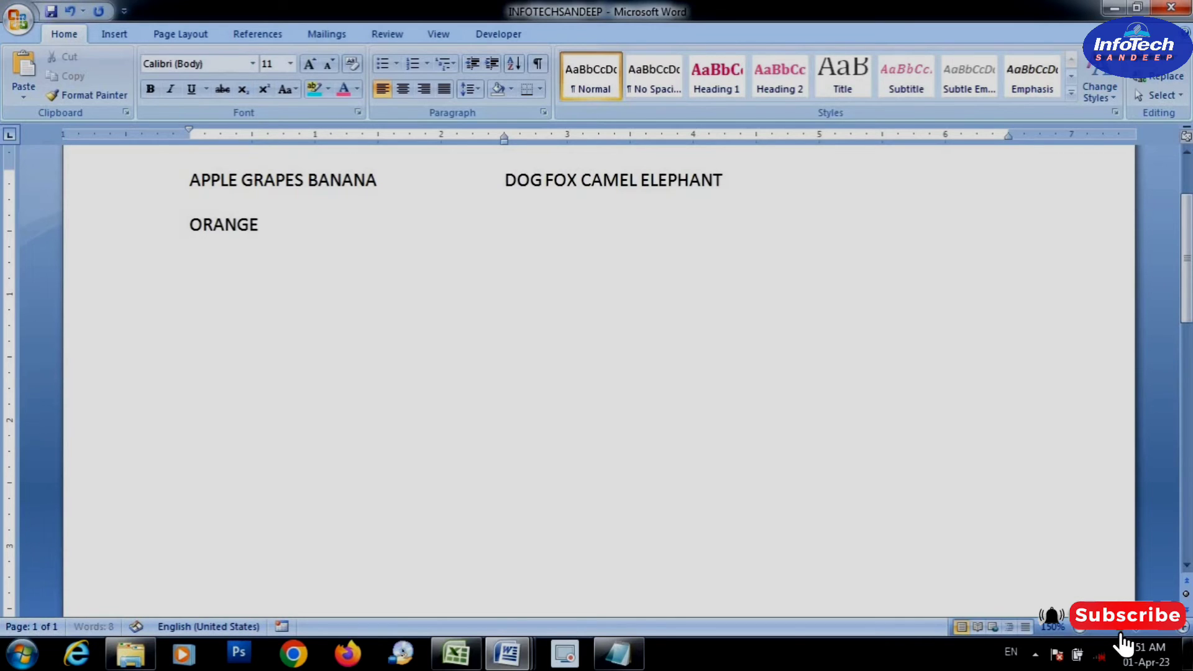
{"action": "key", "text": "BackSpace"}
{"action": "key", "text": "BackSpace"}
{"action": "key", "text": "BackSpace"}
{"action": "type", "text": "COCONUT\t"}
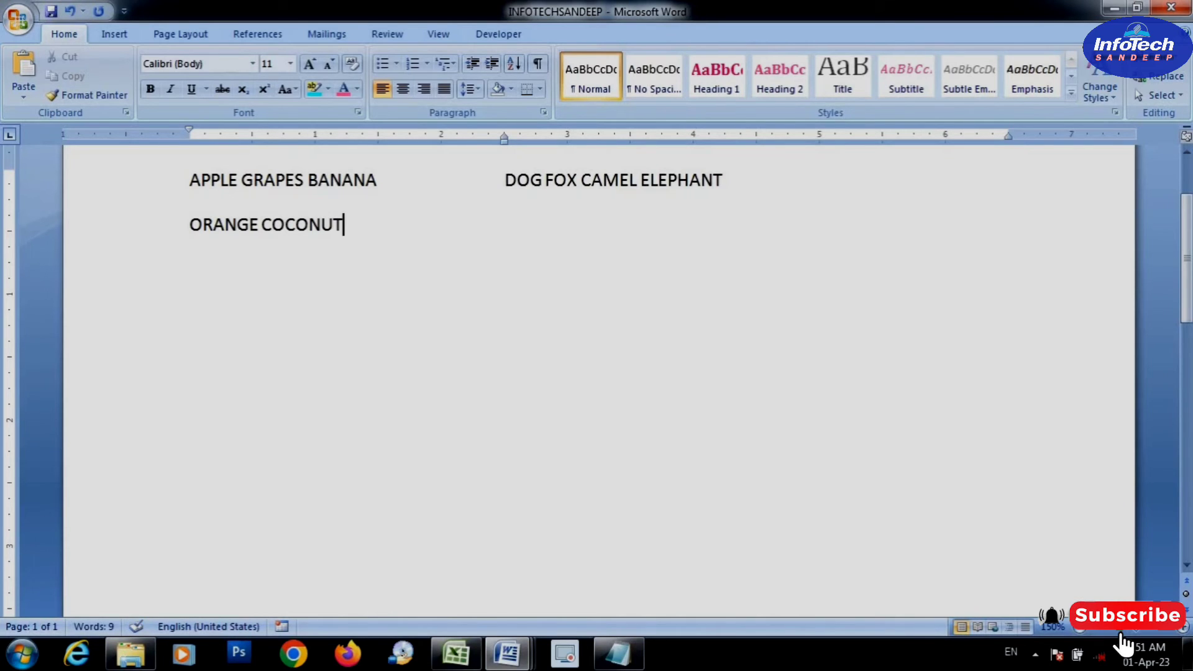
{"action": "type", "text": "LION"}
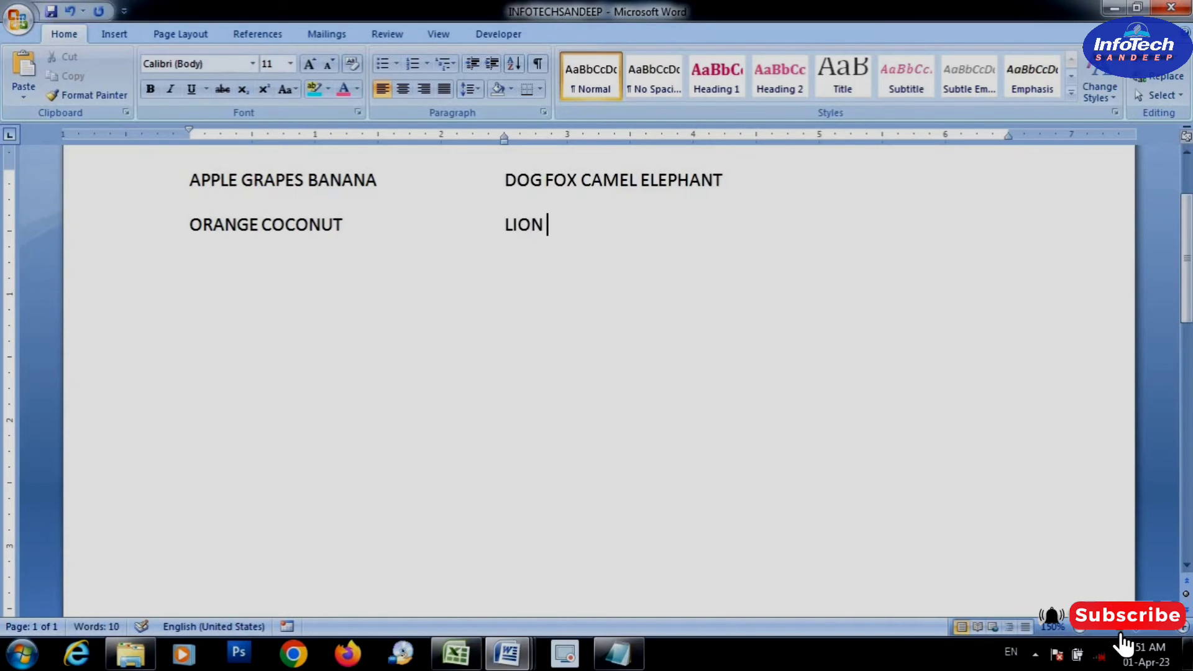
{"action": "type", "text": " TIGER"}
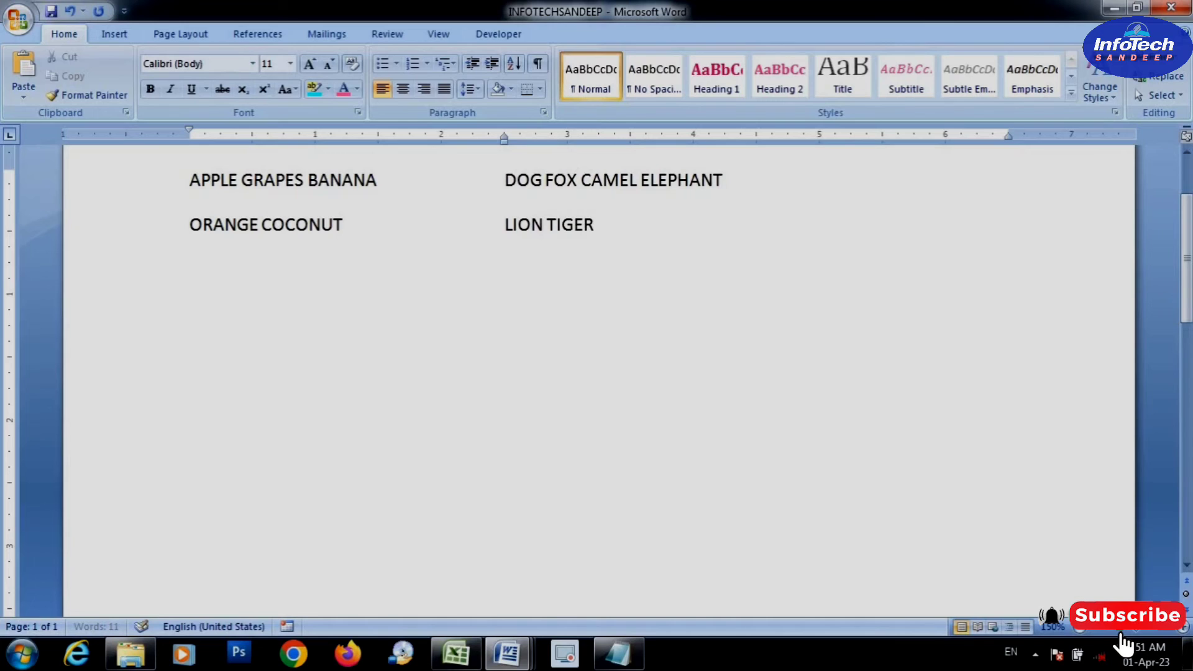
{"action": "type", "text": " MONKEY"}
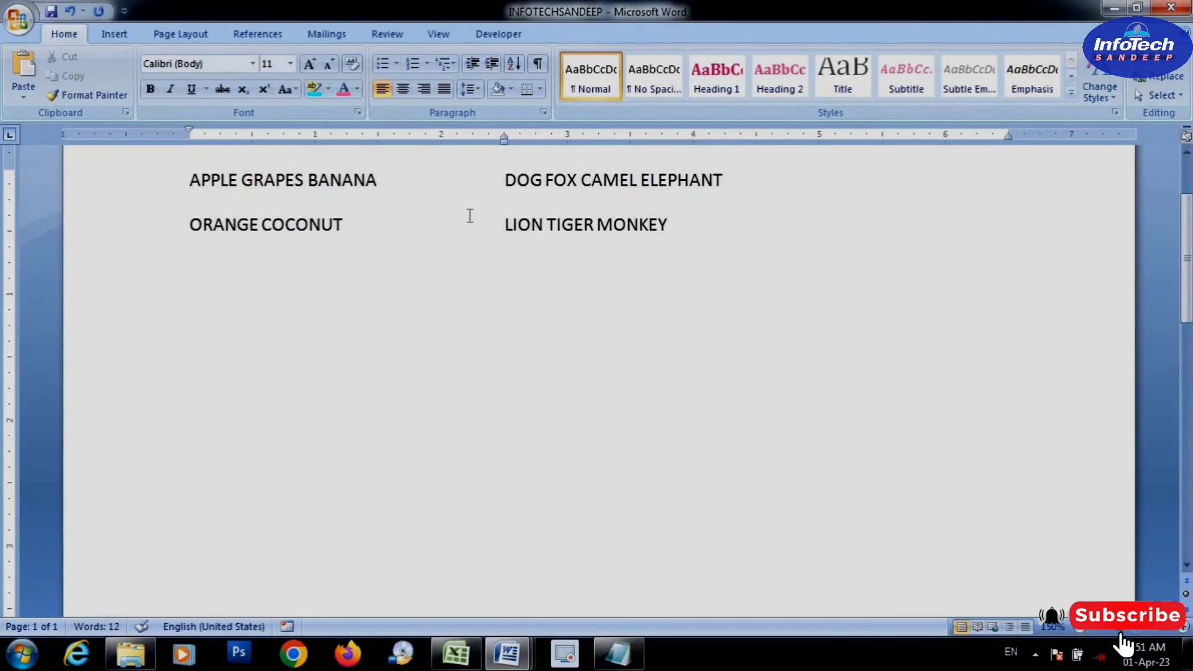
{"action": "left_click", "coordinate": [386, 185]}
{"action": "left_click", "coordinate": [698, 234]}
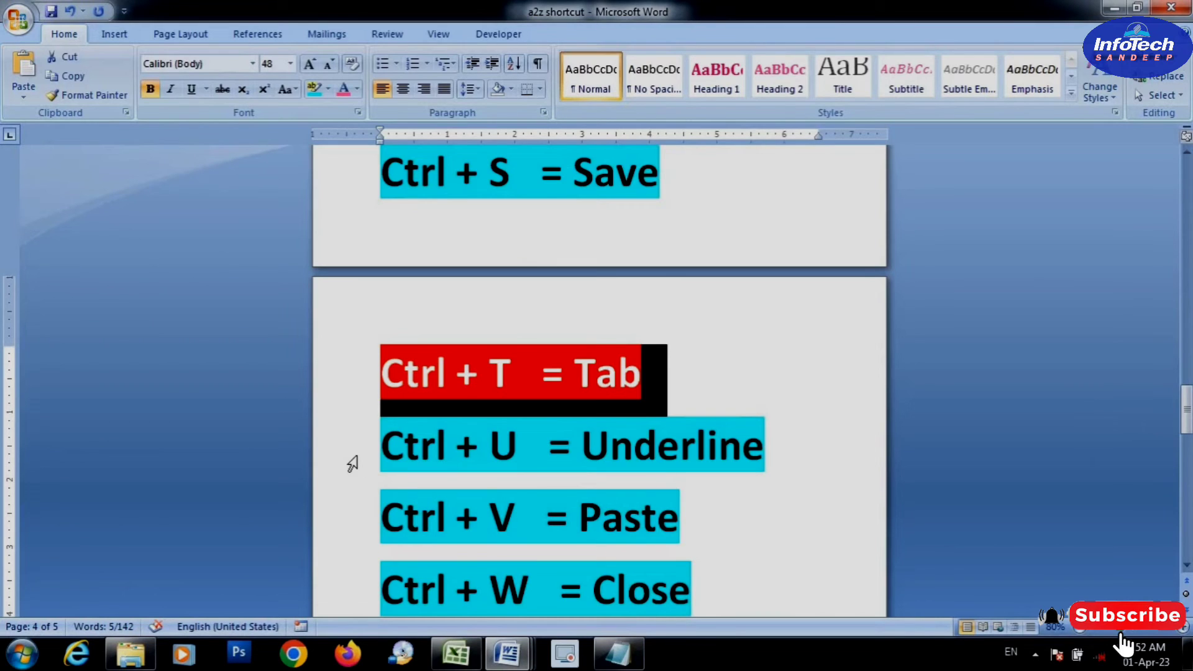
Locate the "Ctrl + U = Underline" entry and underline the line ending in "COMPUTER IS AN" in Document6
{"action": "left_click", "coordinate": [358, 463]}
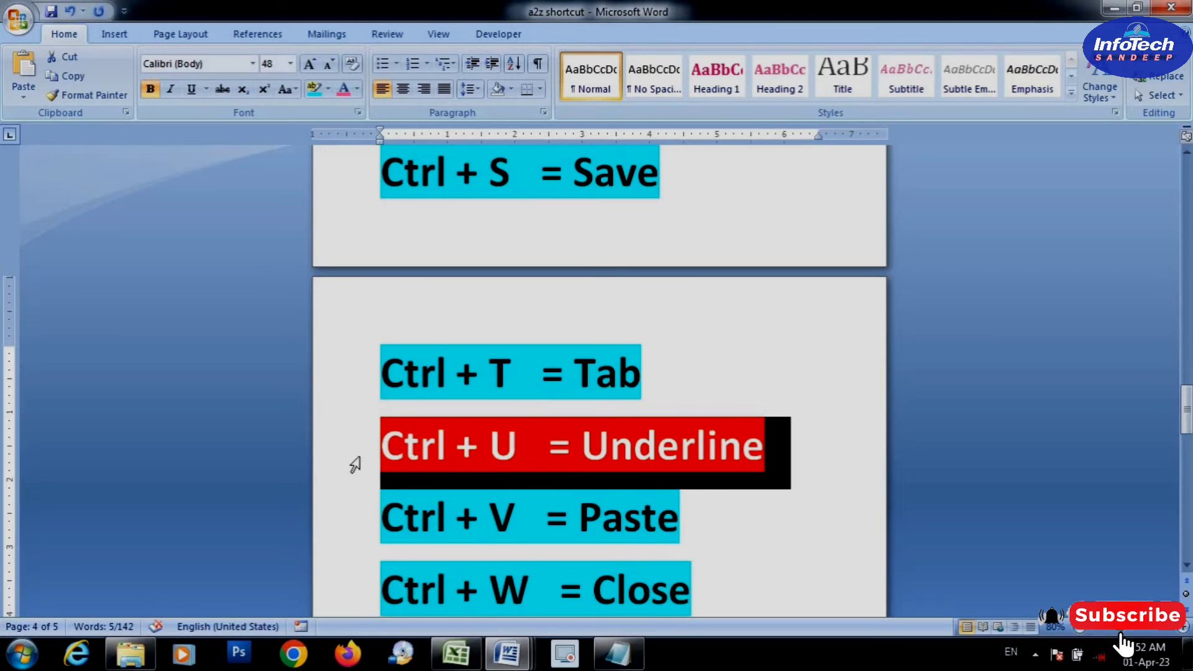
{"action": "mouse_move", "coordinate": [507, 652]}
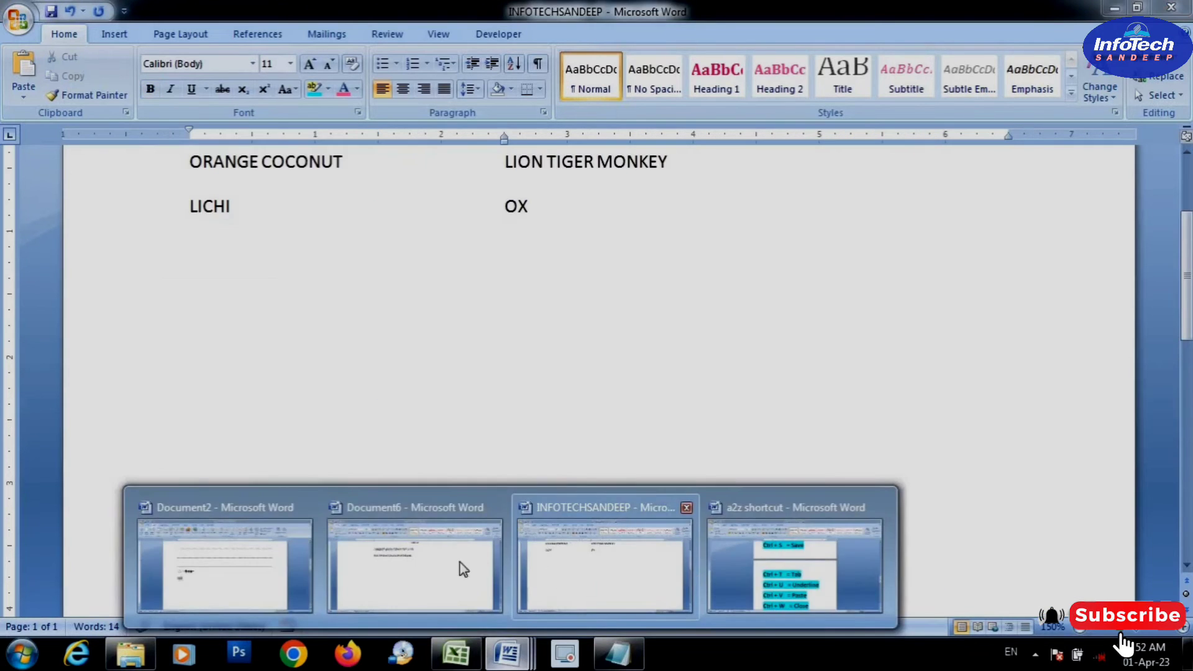
{"action": "left_click", "coordinate": [459, 559]}
{"action": "scroll", "coordinate": [459, 490], "scroll_direction": "up", "scroll_amount": 10}
{"action": "scroll", "coordinate": [460, 518], "scroll_direction": "down", "scroll_amount": 3}
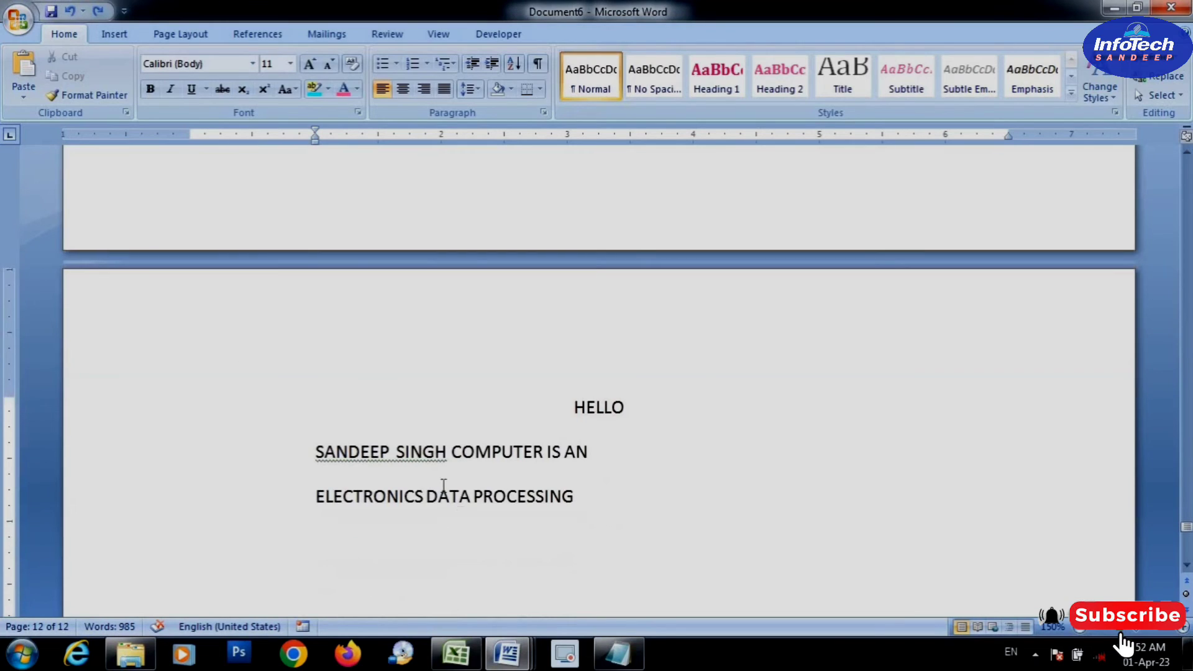
{"action": "left_click_drag", "start_coordinate": [606, 460], "coordinate": [317, 451]}
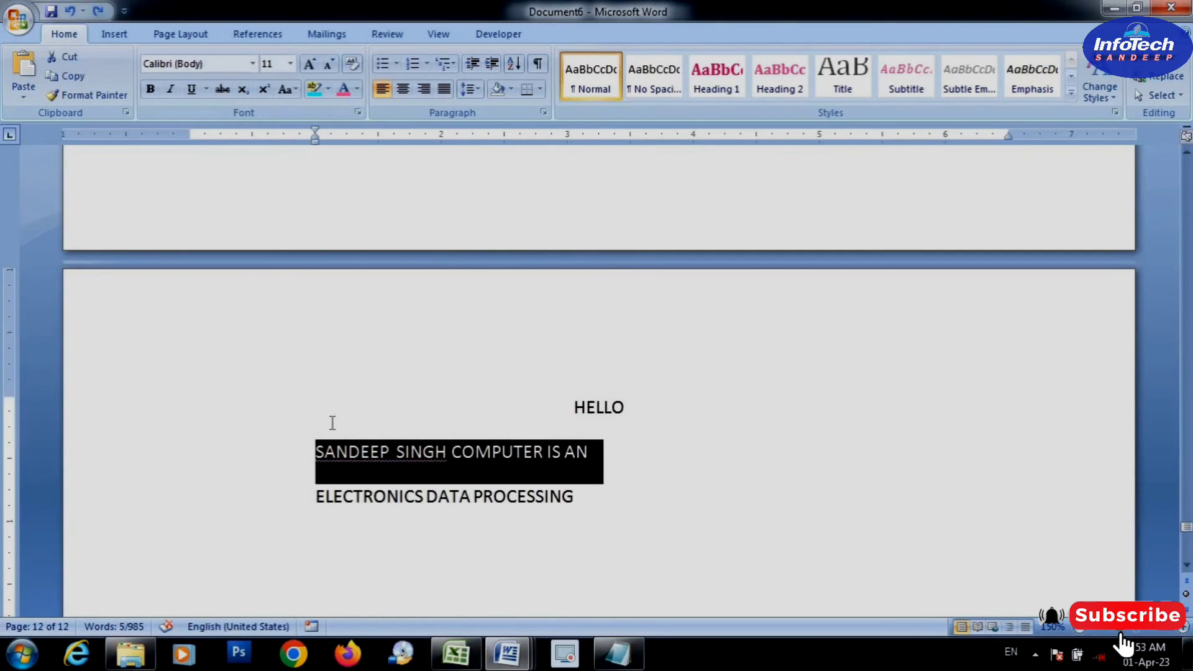
{"action": "key", "text": "ctrl+u"}
{"action": "left_click", "coordinate": [639, 501]}
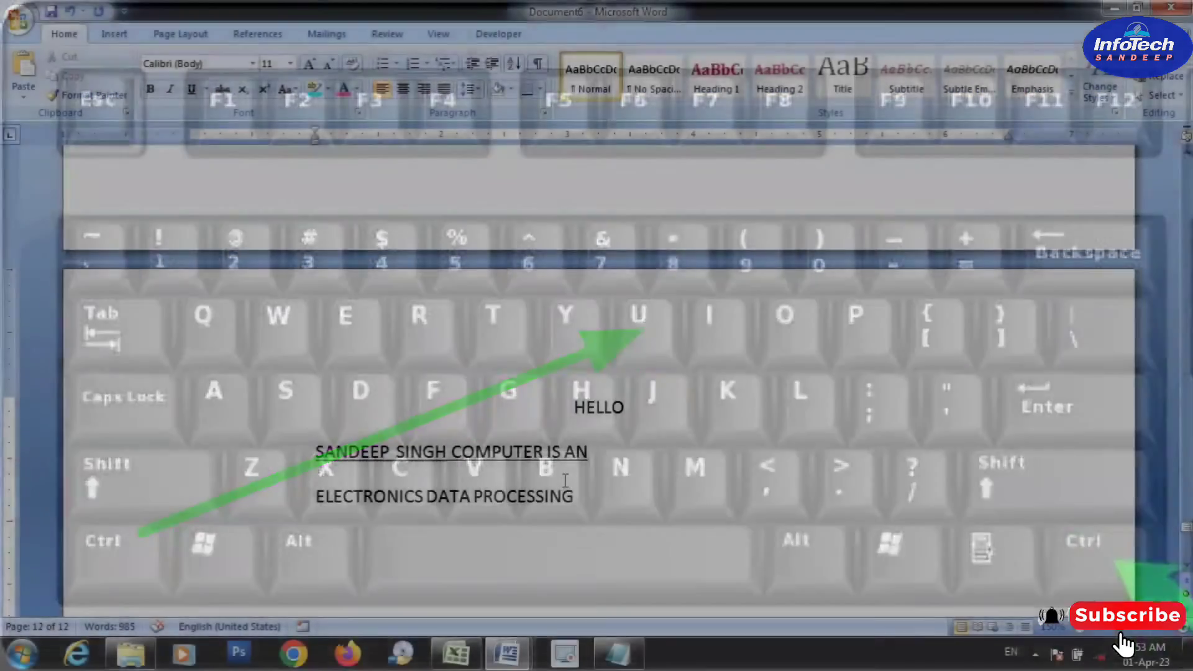
{"action": "scroll", "coordinate": [567, 484], "scroll_direction": "up", "scroll_amount": 10}
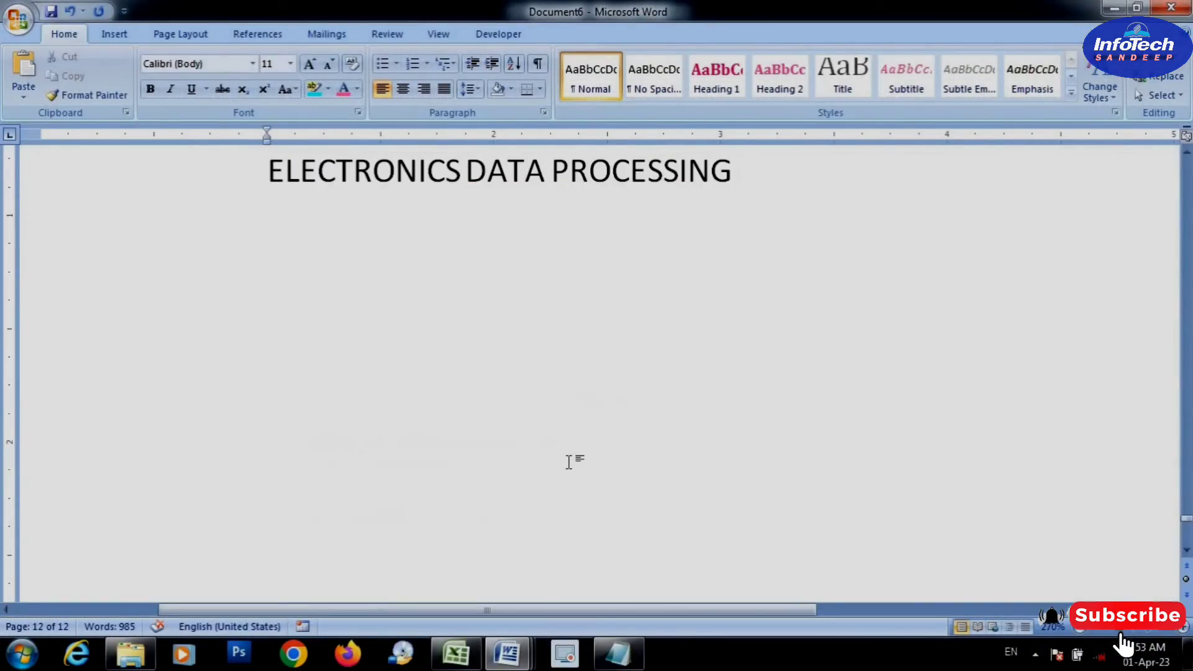
{"action": "scroll", "coordinate": [568, 461], "scroll_direction": "up", "scroll_amount": 2}
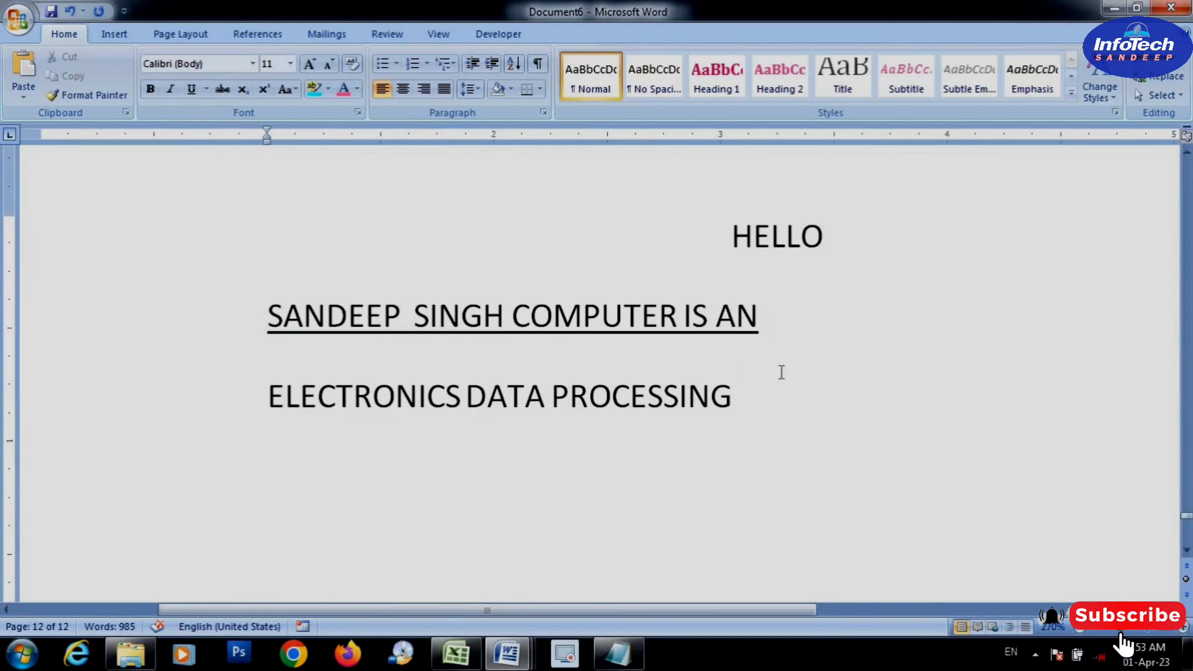
Try adding "SDKFJDSKL" at the end of the underlined line, and undo the addition
{"action": "left_click", "coordinate": [773, 322]}
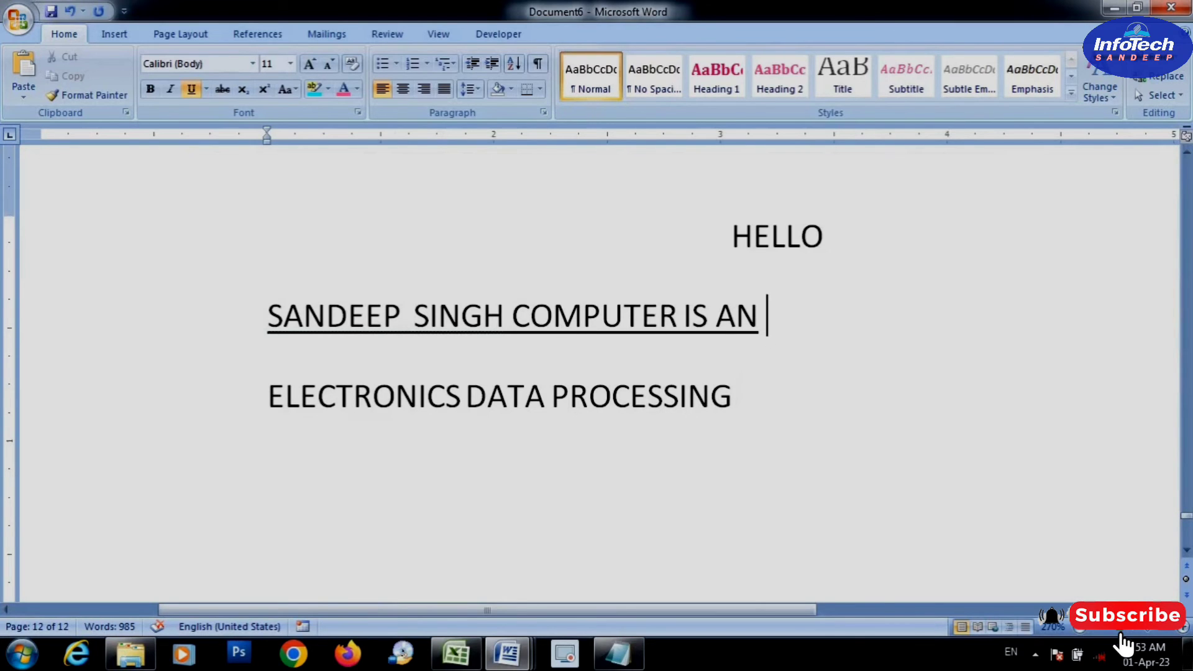
{"action": "type", "text": "SDKFJDSKL"}
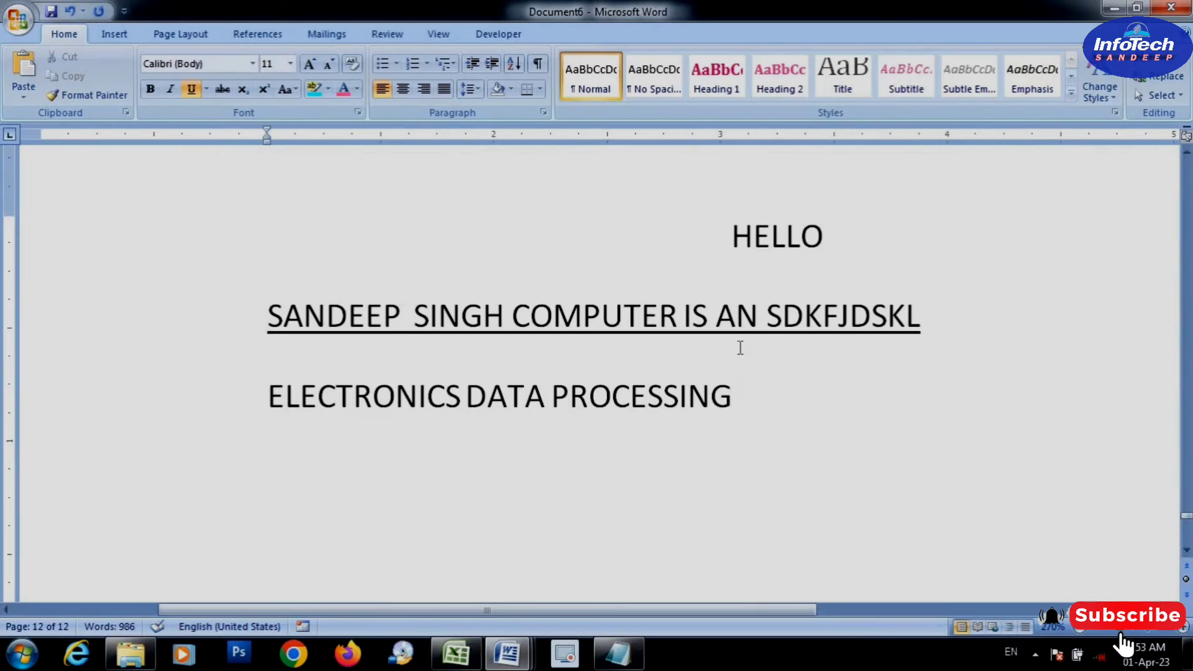
{"action": "key", "text": "ctrl+z"}
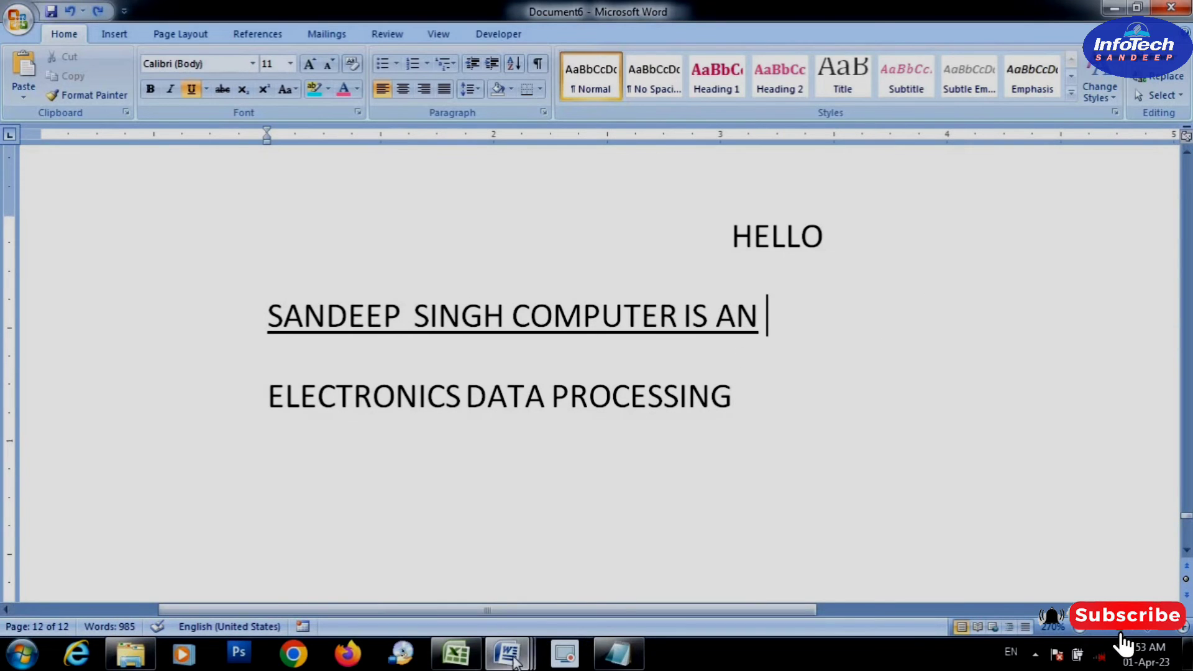
Look up the "Ctrl + V = Paste" entry in the a2z shortcut document
{"action": "mouse_move", "coordinate": [514, 660]}
{"action": "left_click", "coordinate": [758, 579]}
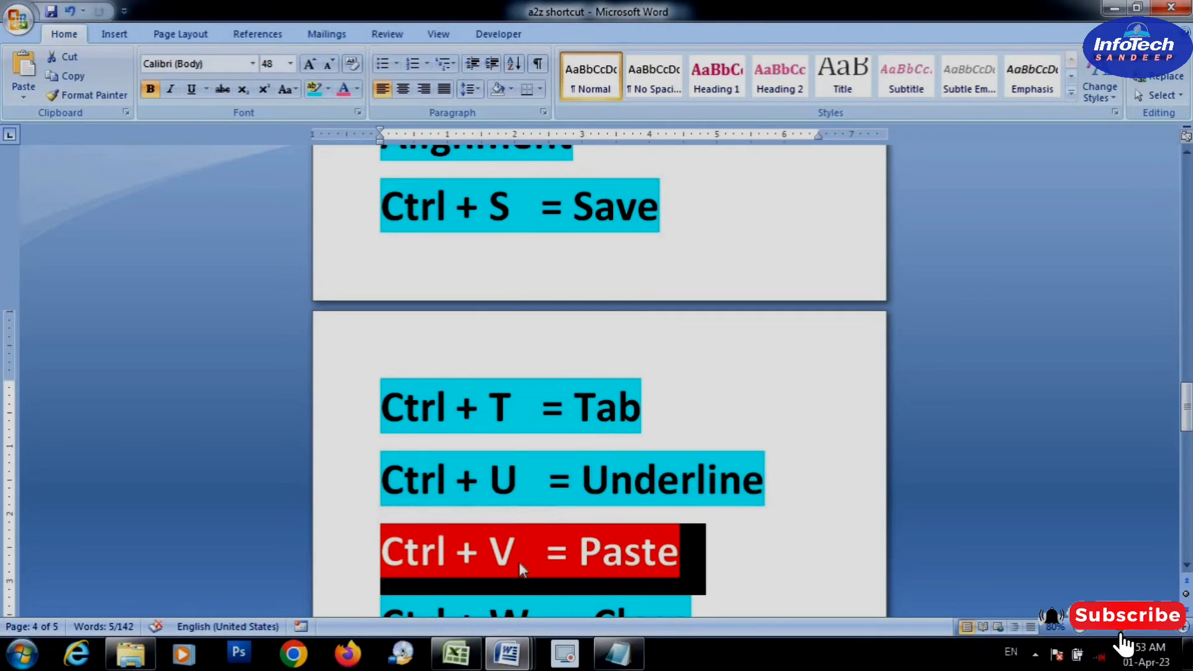
{"action": "scroll", "coordinate": [583, 553], "scroll_direction": "down", "scroll_amount": 1}
Copy the person's name at the start of the underlined line in Document6
{"action": "mouse_move", "coordinate": [510, 659]}
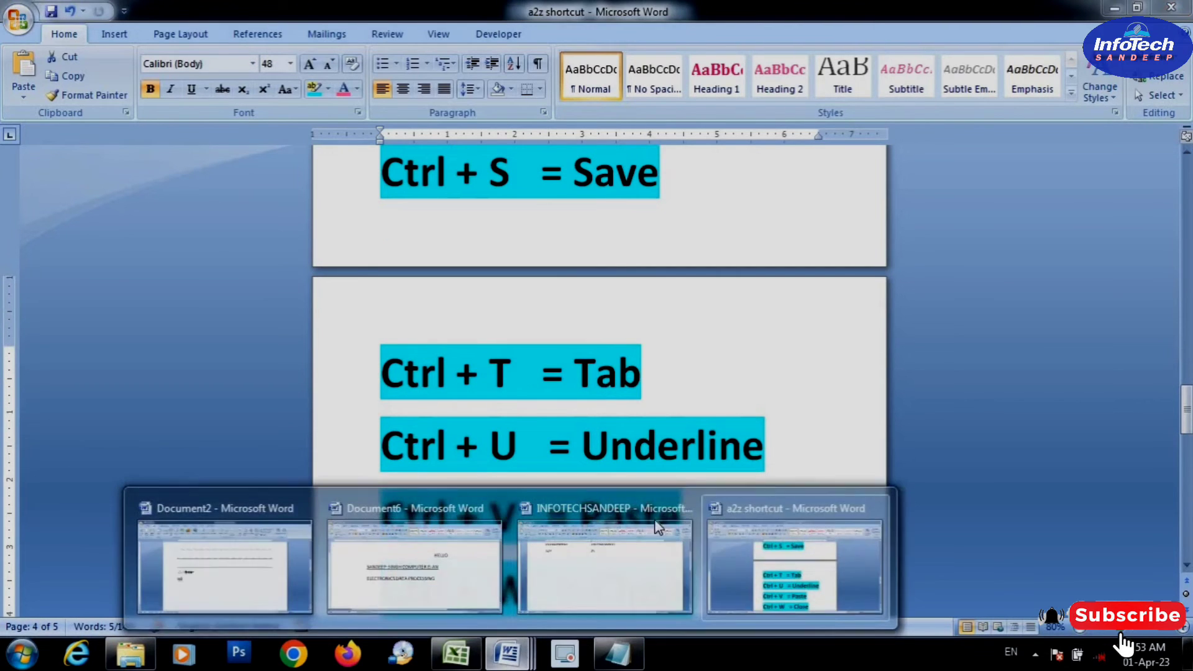
{"action": "mouse_move", "coordinate": [605, 580]}
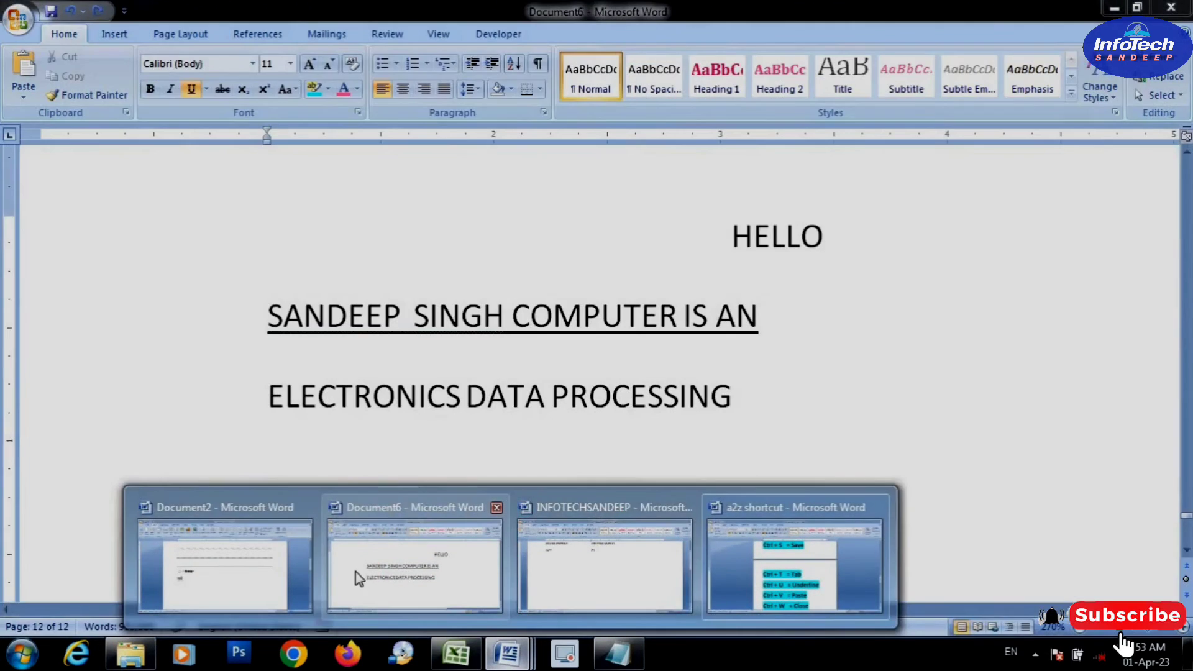
{"action": "left_click", "coordinate": [356, 572]}
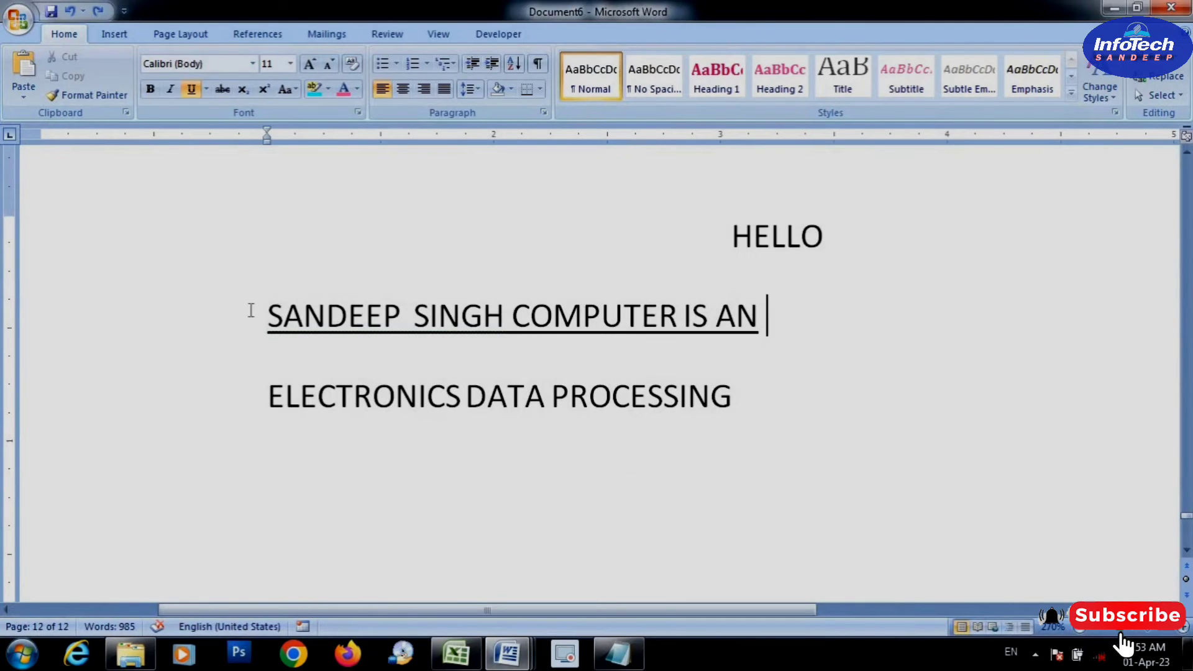
{"action": "left_click_drag", "start_coordinate": [253, 312], "coordinate": [498, 343]}
{"action": "left_click_drag", "start_coordinate": [357, 317], "coordinate": [456, 343]}
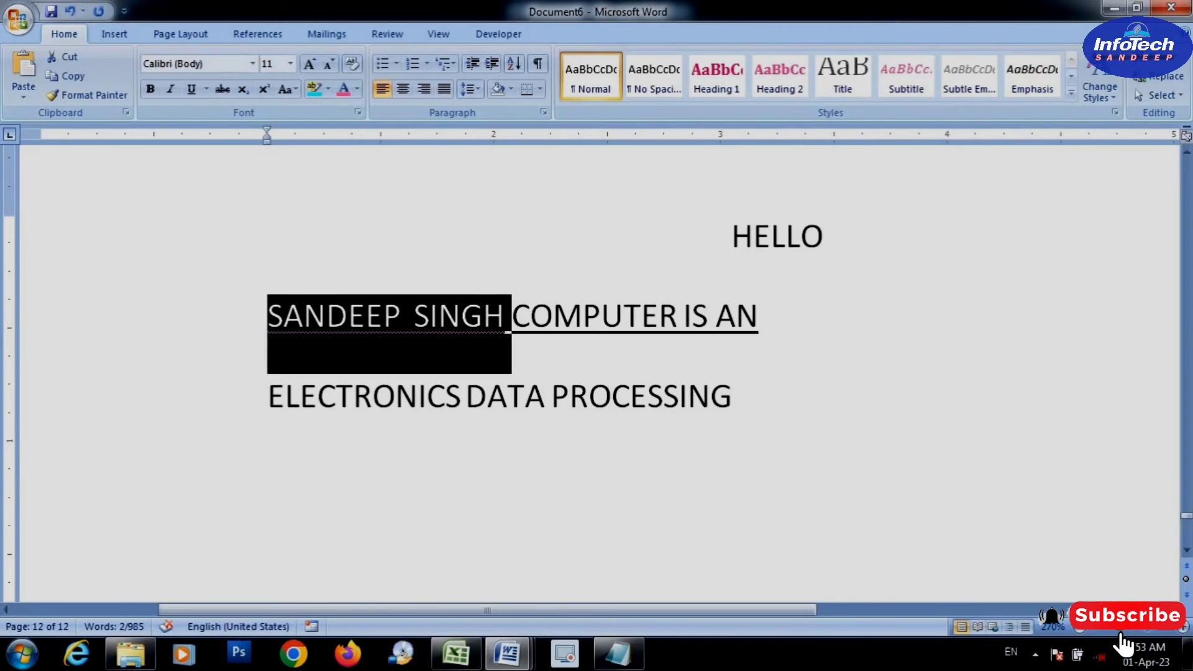
{"action": "left_click", "coordinate": [383, 318]}
{"action": "left_click", "coordinate": [246, 303]}
{"action": "left_click_drag", "start_coordinate": [364, 320], "coordinate": [511, 320]}
{"action": "key", "text": "ctrl+c"}
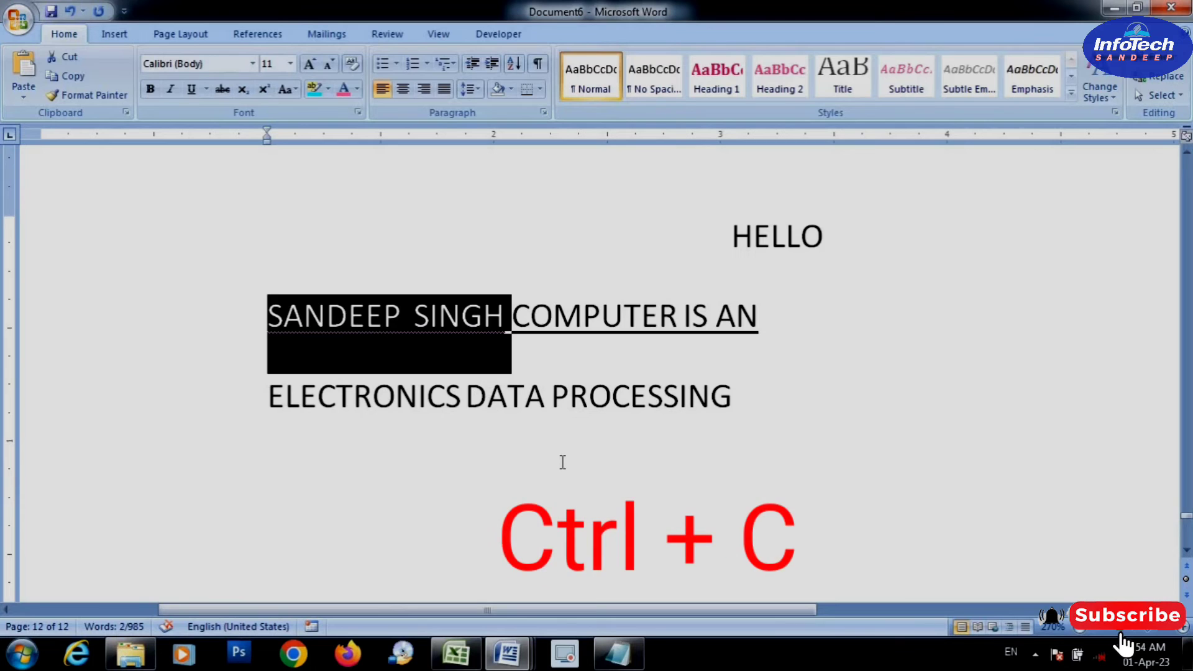
Paste the copied name into the blank area below "ELECTRONICS DATA PROCESSING"
{"action": "scroll", "coordinate": [562, 462], "scroll_direction": "down", "scroll_amount": 3}
{"action": "scroll", "coordinate": [562, 462], "scroll_direction": "down", "scroll_amount": 1}
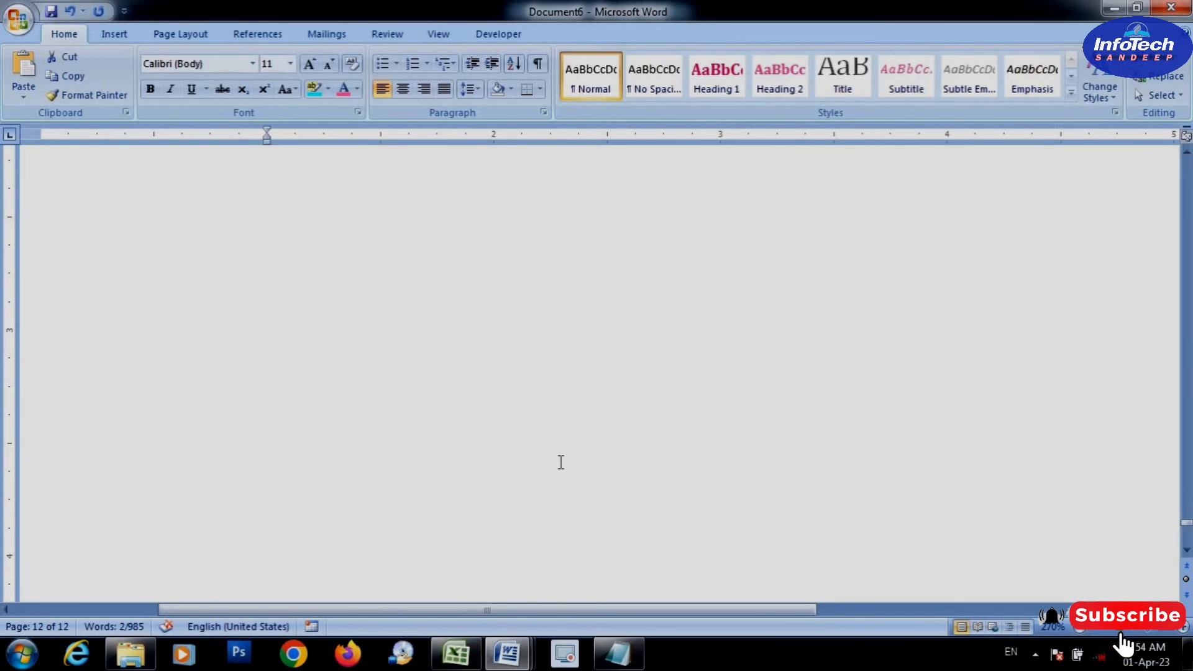
{"action": "scroll", "coordinate": [560, 463], "scroll_direction": "up", "scroll_amount": 4}
{"action": "scroll", "coordinate": [575, 465], "scroll_direction": "down", "scroll_amount": 3}
{"action": "scroll", "coordinate": [566, 442], "scroll_direction": "up", "scroll_amount": 2}
{"action": "left_click", "coordinate": [720, 373]}
{"action": "double_click", "coordinate": [553, 450]}
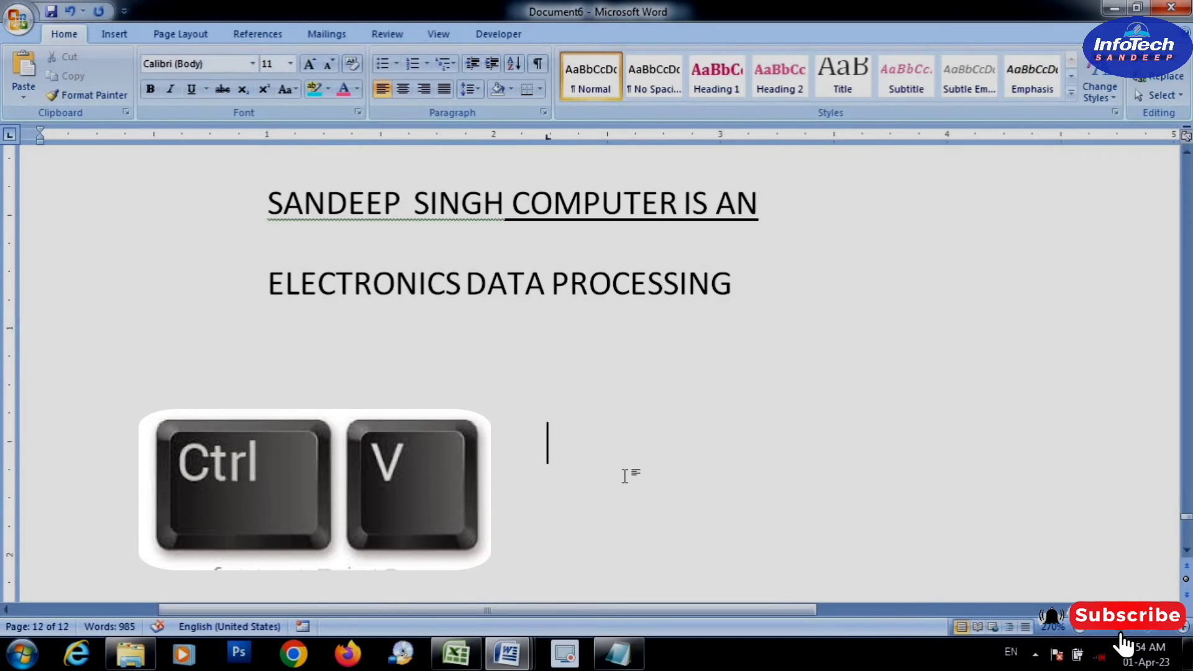
{"action": "key", "text": "ctrl+v"}
{"action": "scroll", "coordinate": [566, 449], "scroll_direction": "down", "scroll_amount": 3}
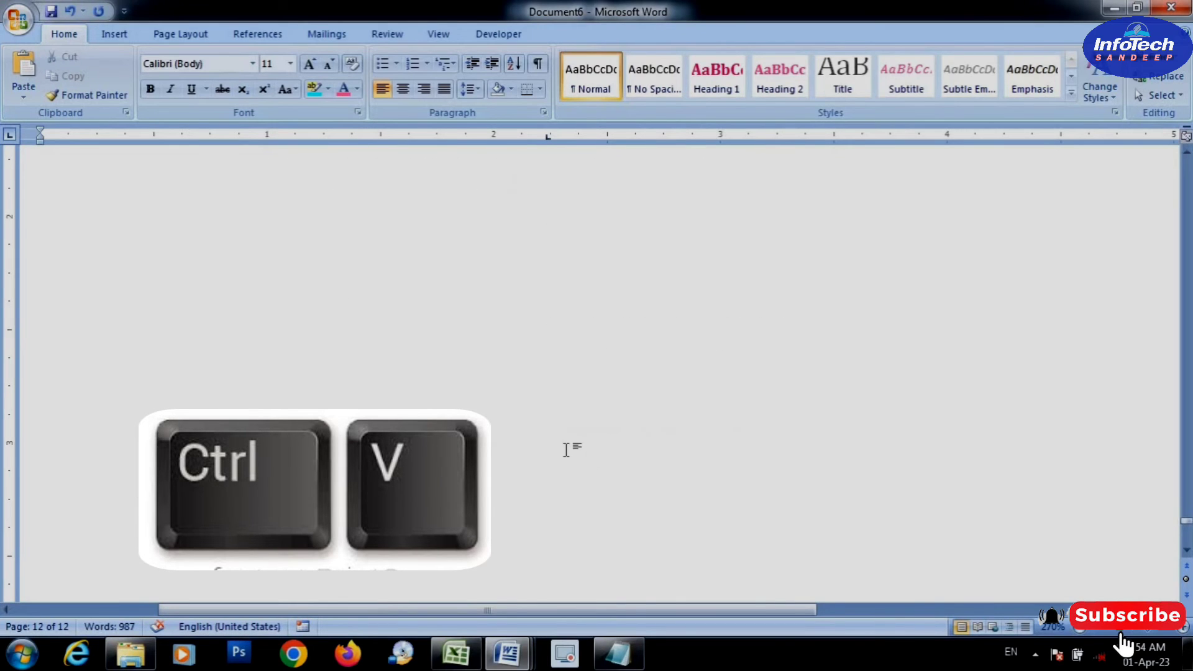
Paste the copied name again further down the page and add "INFOTECH SANDEEP" after it
{"action": "scroll", "coordinate": [565, 449], "scroll_direction": "up", "scroll_amount": 3}
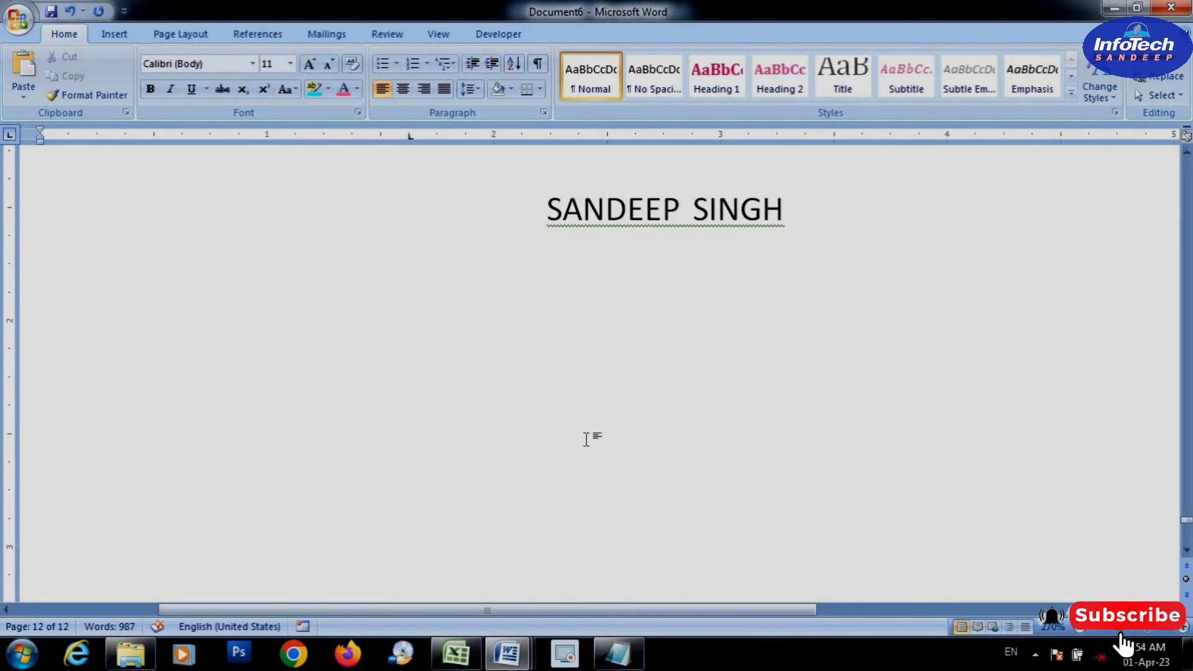
{"action": "key", "text": "ctrl+v"}
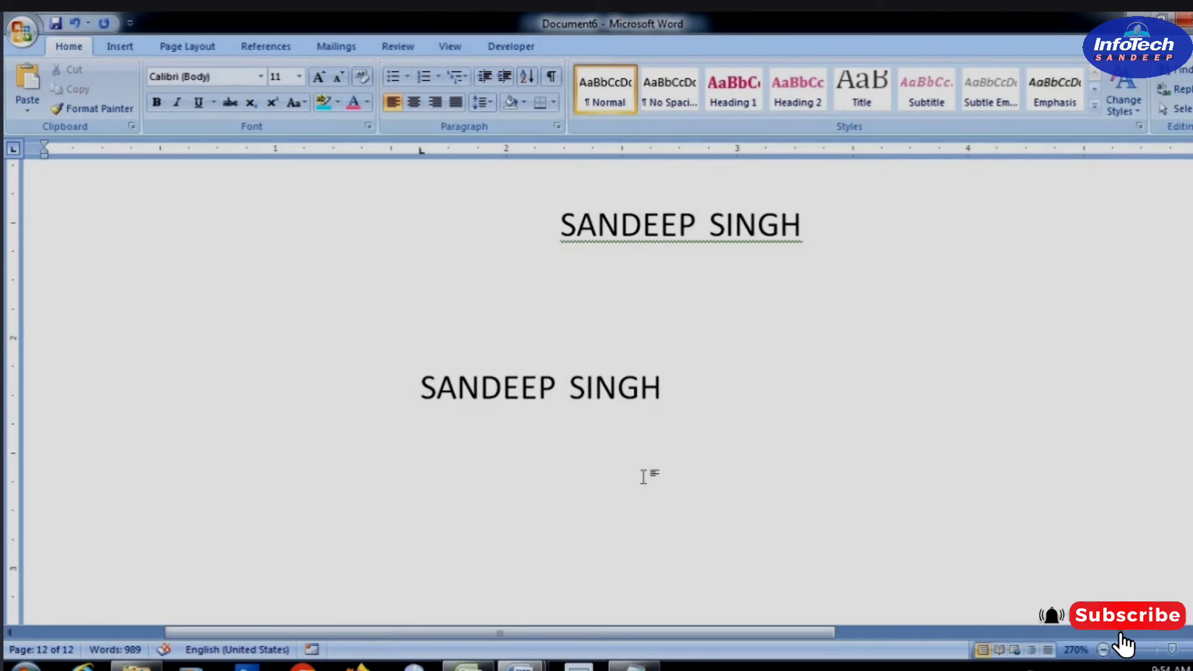
{"action": "type", "text": "INFOTECH"}
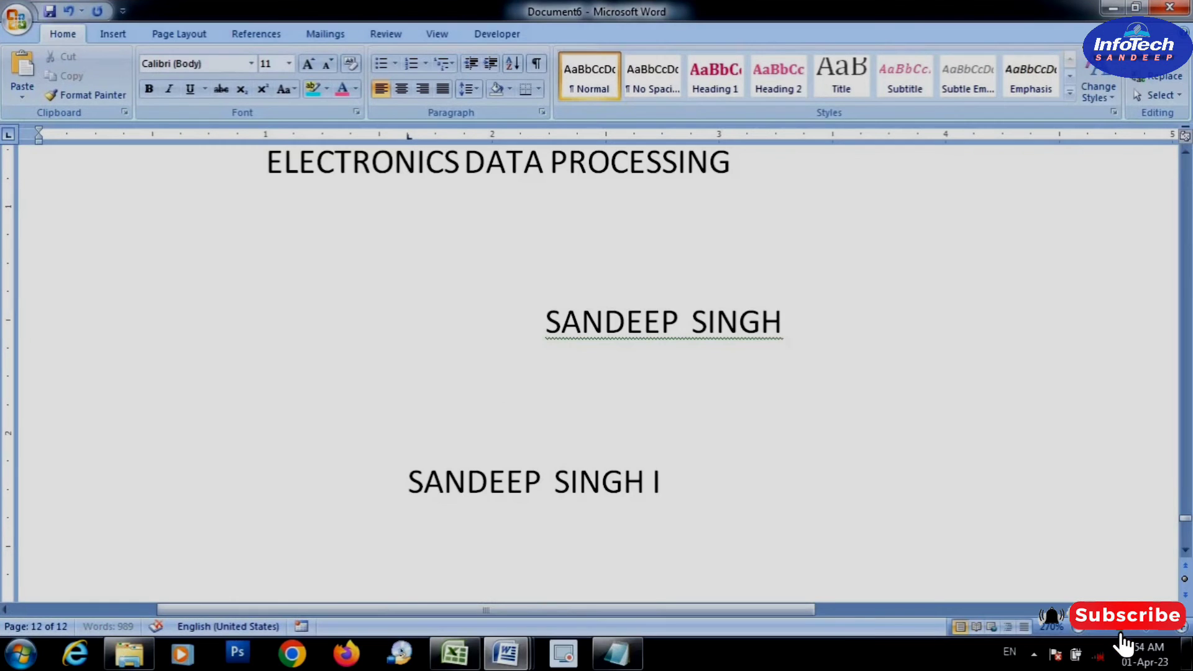
{"action": "type", "text": " SANDEEP"}
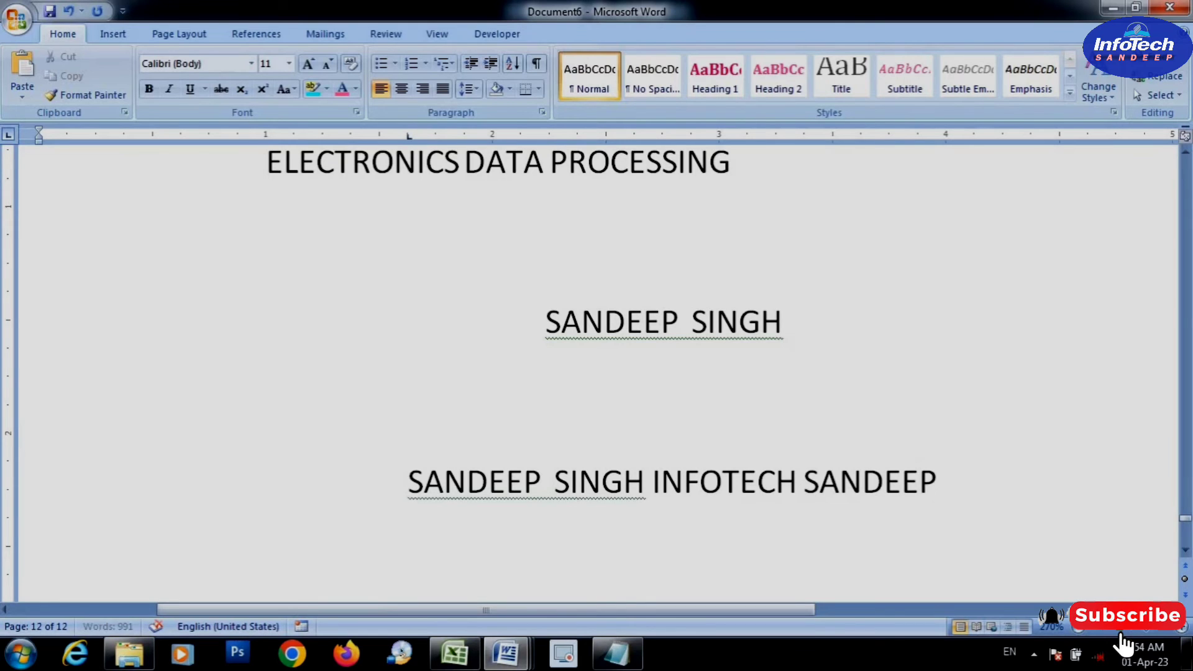
Start a new line below and paste the copied name three times in a row
{"action": "key", "text": "Return"}
{"action": "scroll", "coordinate": [662, 518], "scroll_direction": "down", "scroll_amount": 1}
{"action": "key", "text": "ctrl+v"}
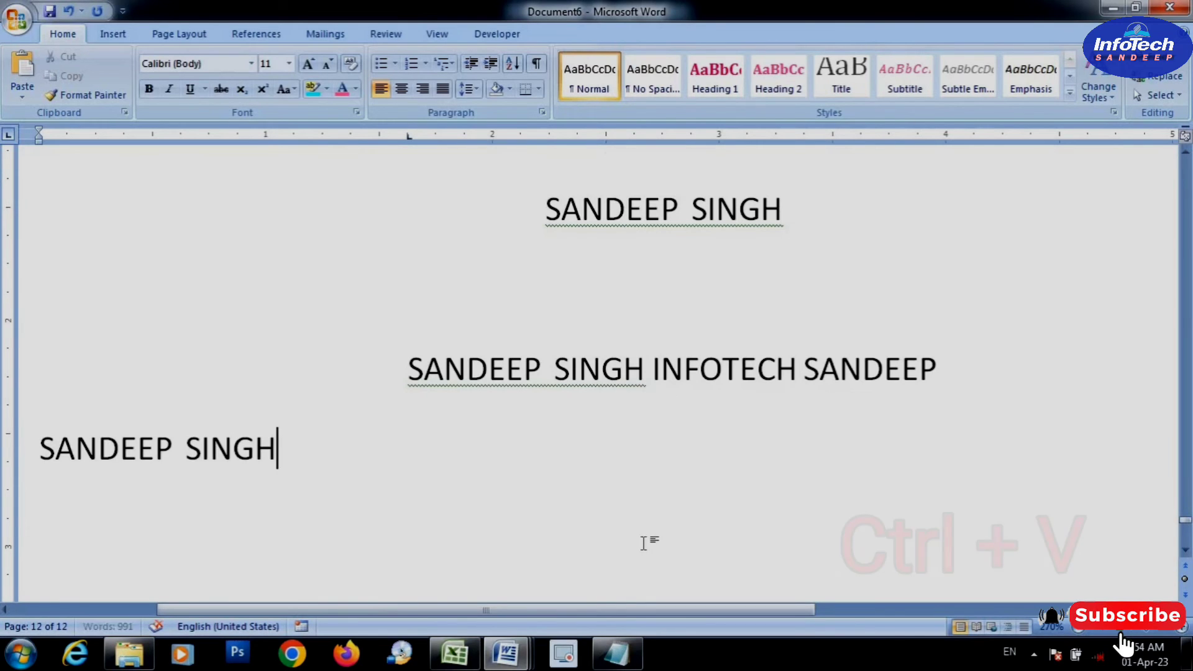
{"action": "key", "text": "ctrl+v"}
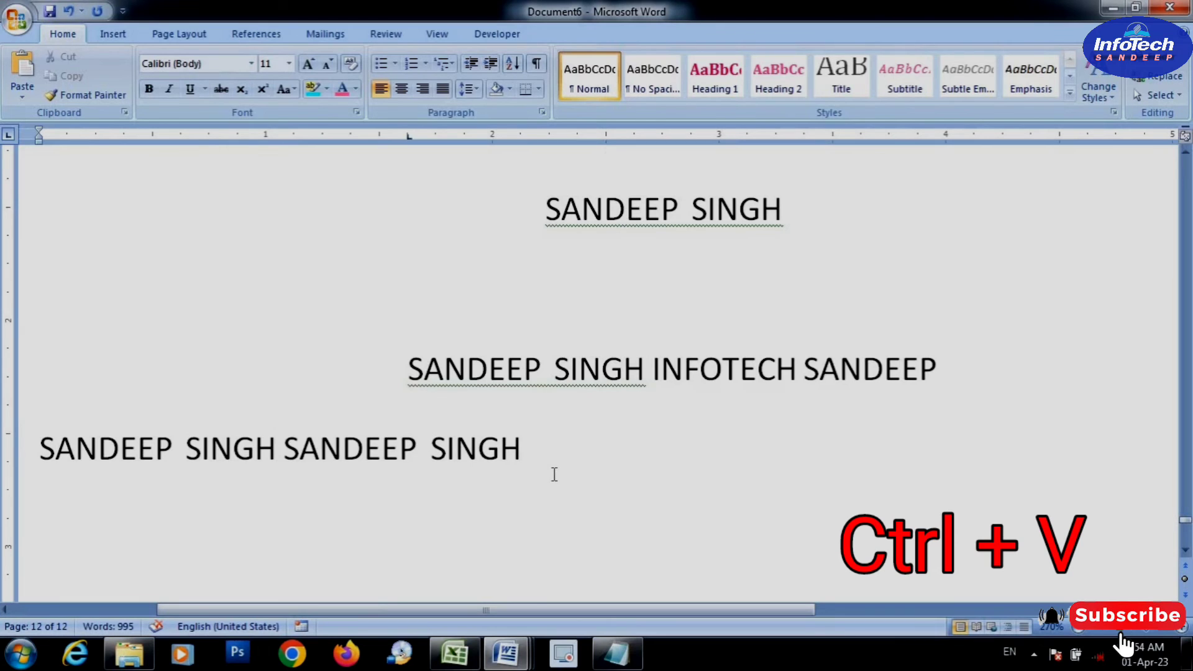
{"action": "key", "text": "ctrl+v"}
Look up the "Ctrl + W = Close Windows" entry in the a2z shortcut document
{"action": "mouse_move", "coordinate": [506, 652]}
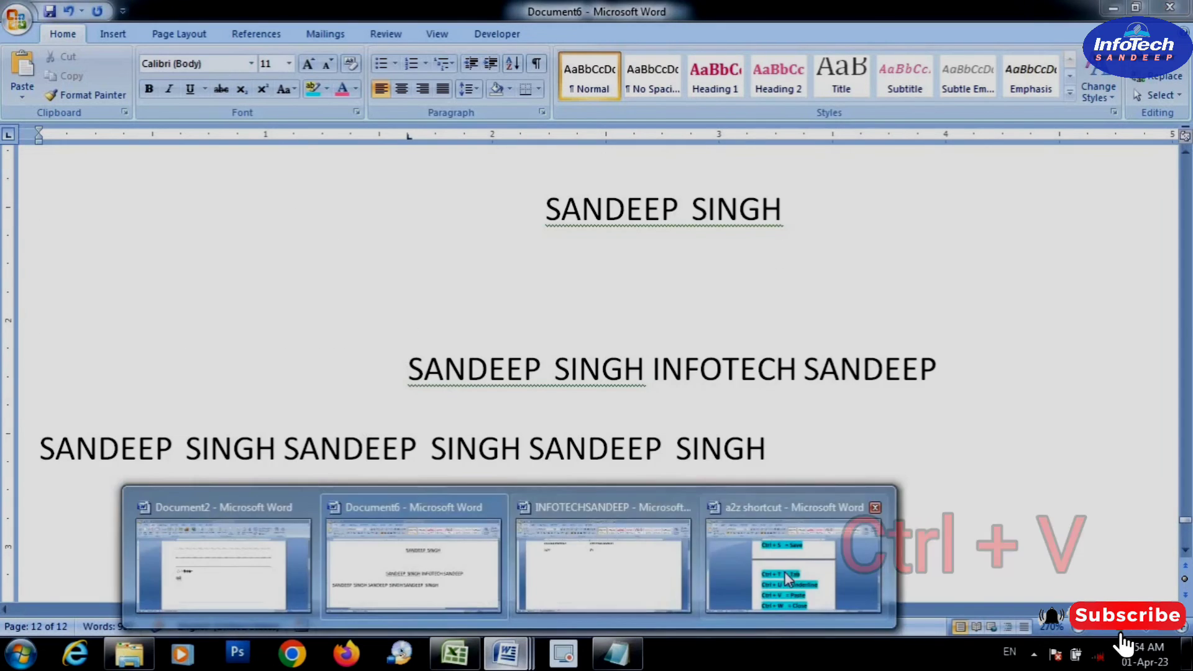
{"action": "left_click", "coordinate": [712, 534]}
{"action": "scroll", "coordinate": [708, 528], "scroll_direction": "down", "scroll_amount": 1}
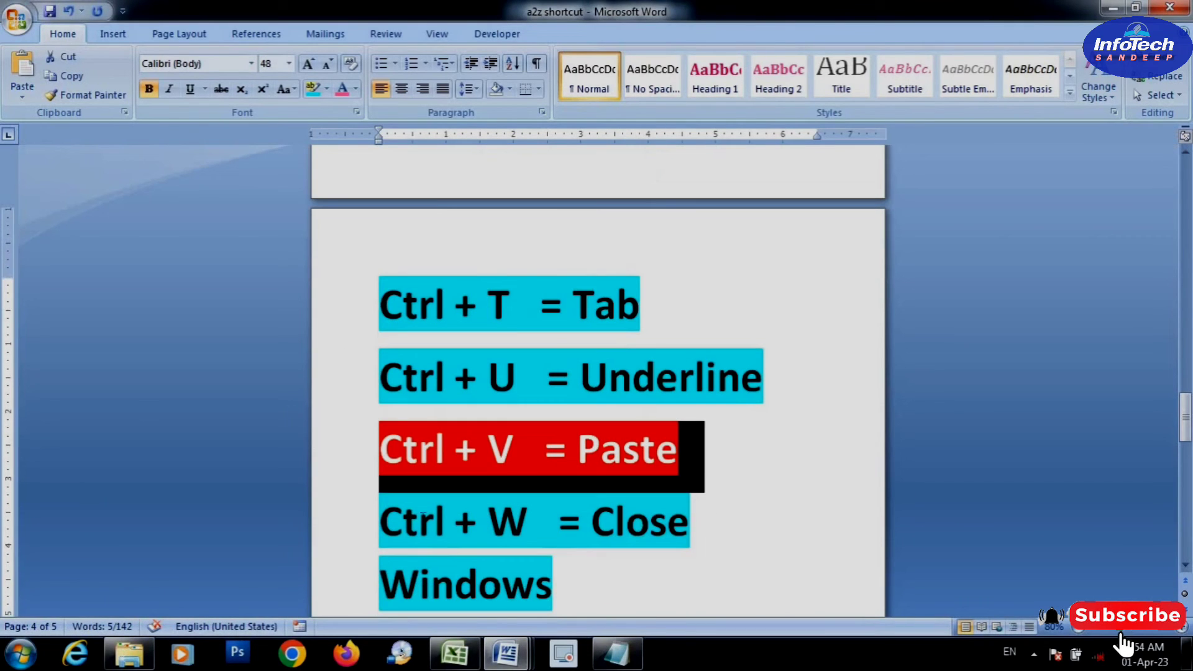
{"action": "left_click", "coordinate": [323, 529]}
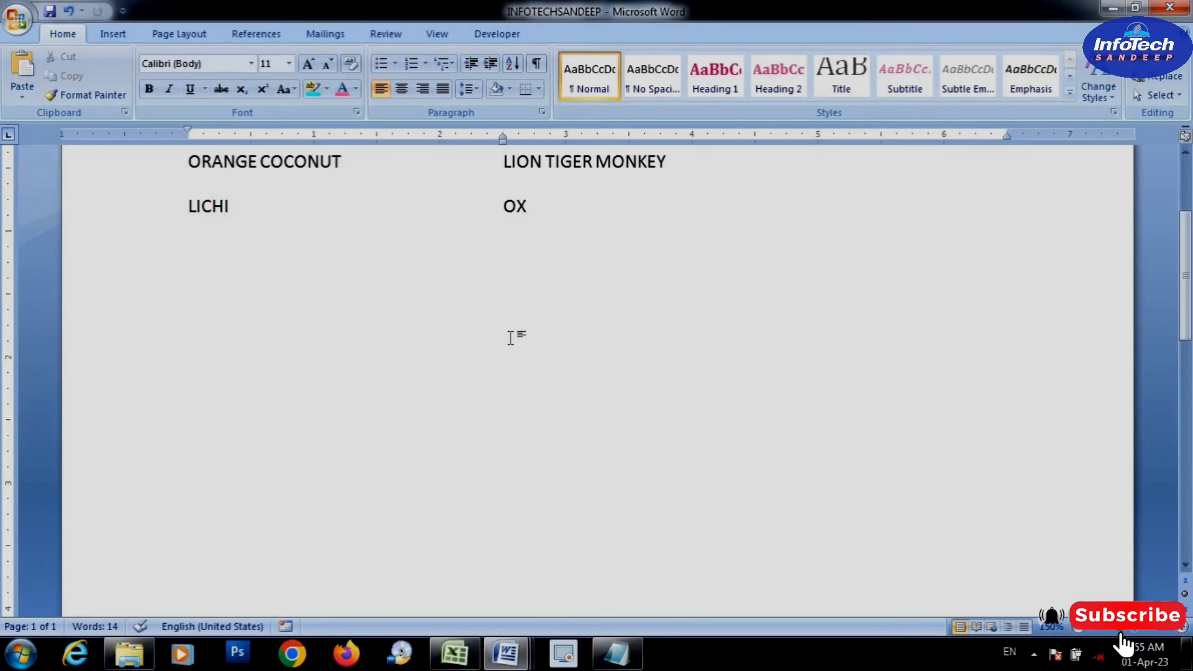
Close the INFOTECHSANDEEP document without saving its changes
{"action": "key", "text": "ctrl+w"}
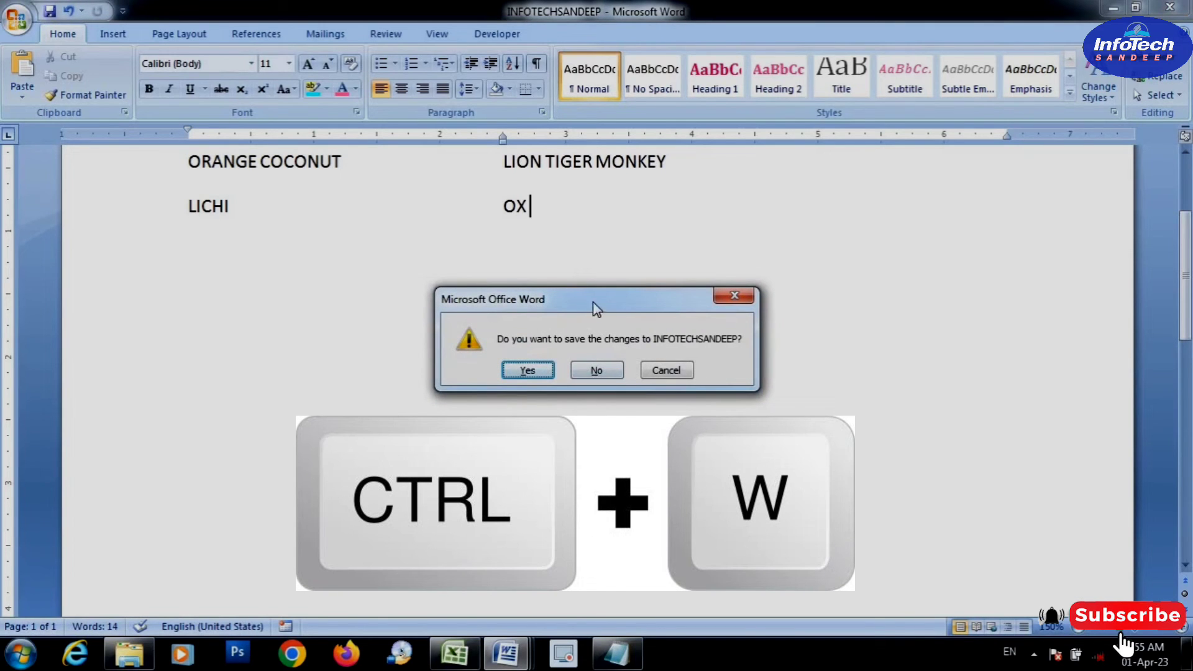
{"action": "left_click_drag", "start_coordinate": [593, 301], "coordinate": [540, 295]}
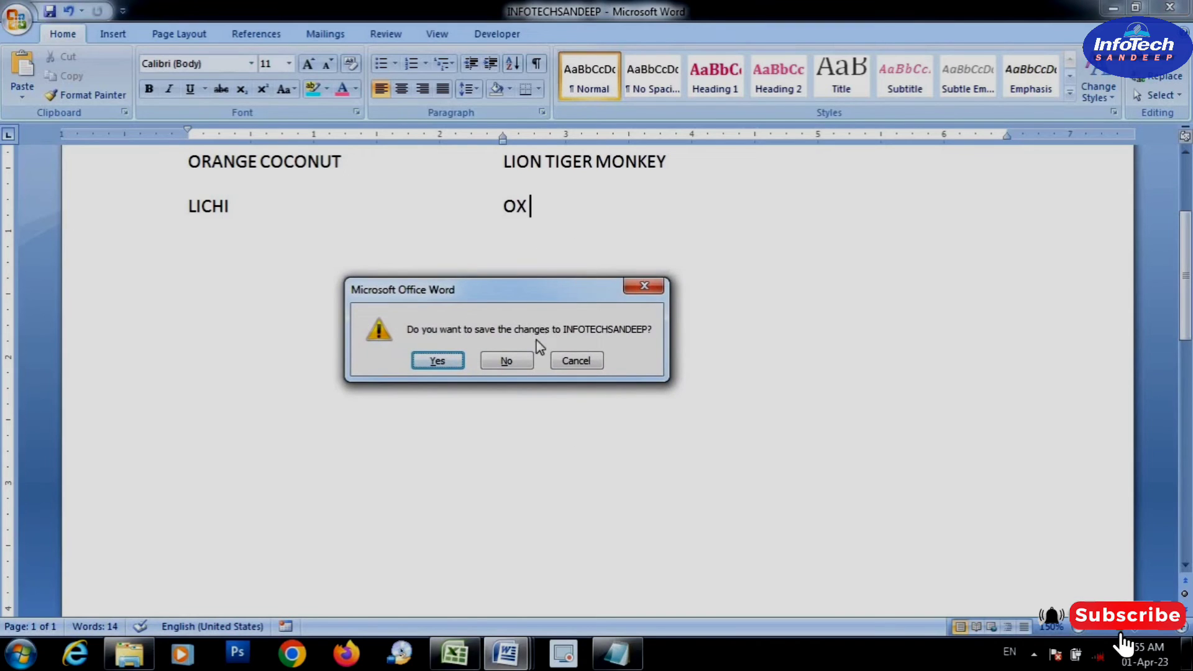
{"action": "left_click_drag", "start_coordinate": [528, 297], "coordinate": [528, 312]}
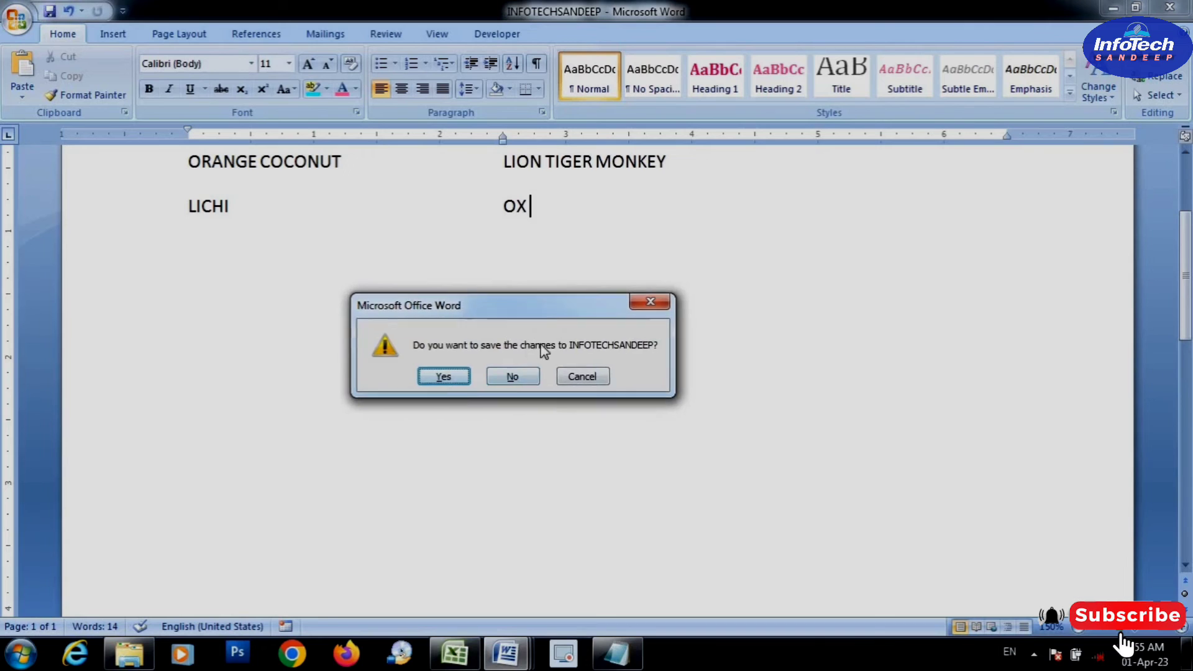
{"action": "left_click_drag", "start_coordinate": [463, 304], "coordinate": [514, 308]}
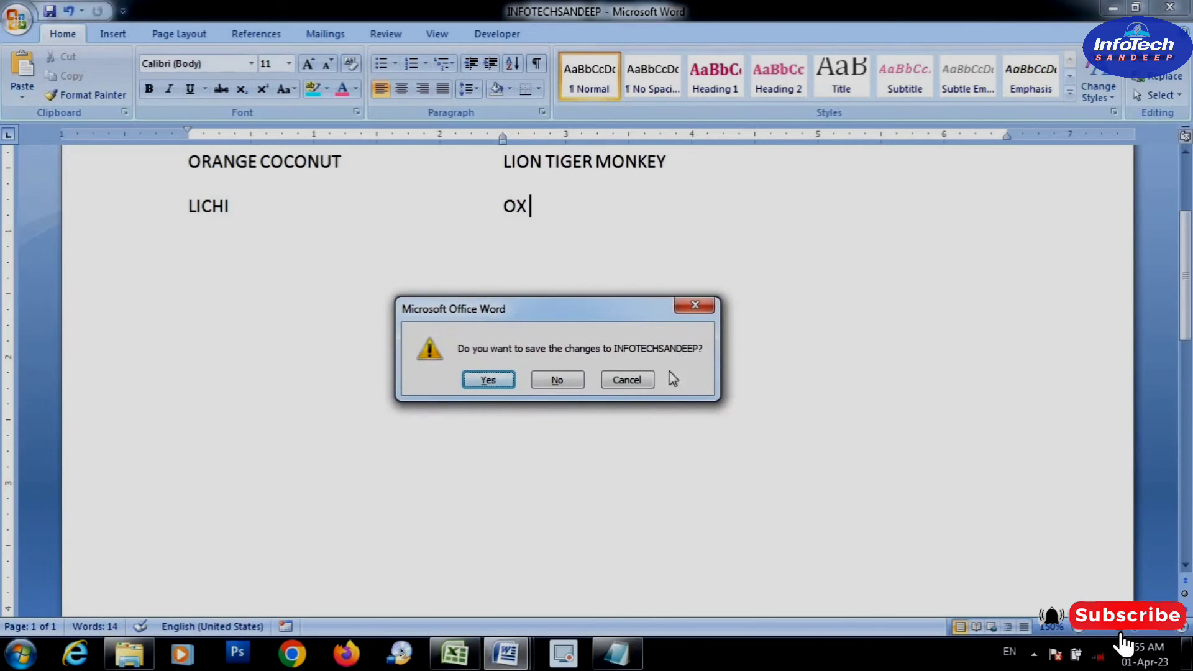
{"action": "left_click", "coordinate": [556, 380]}
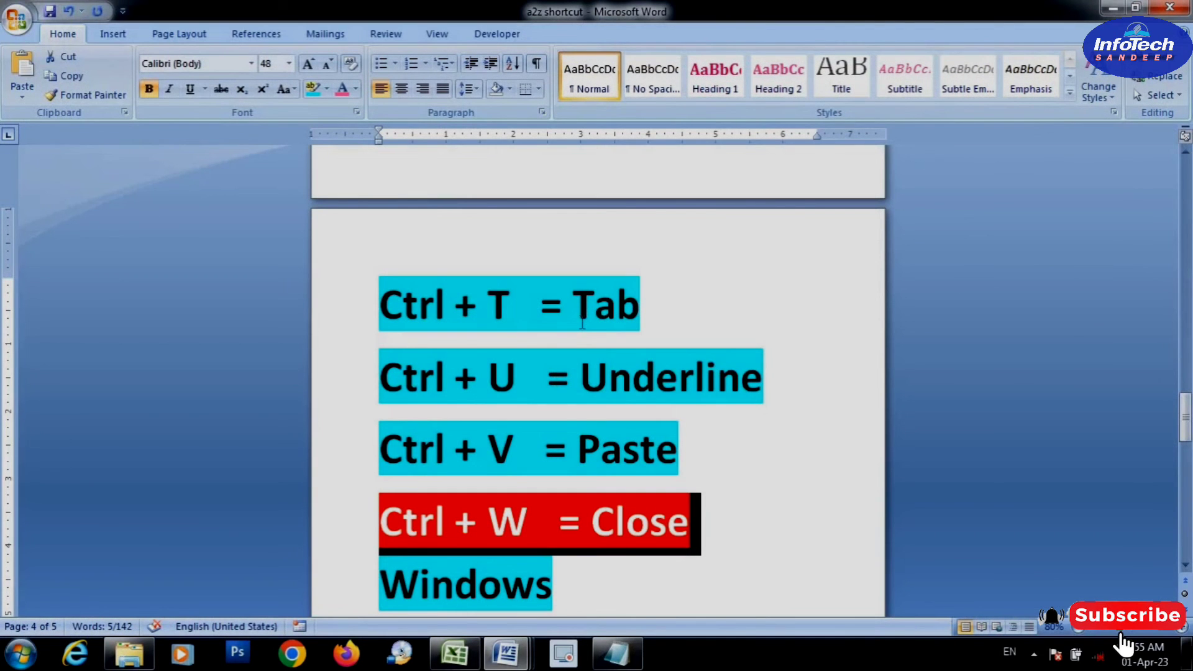
Try closing the a2z shortcut document, and cancel the closing
{"action": "key", "text": "ctrl+w"}
{"action": "left_click", "coordinate": [682, 371]}
Look up the "Ctrl + X = Cut" entry in the a2z shortcut document and switch to Document6
{"action": "scroll", "coordinate": [346, 525], "scroll_direction": "down", "scroll_amount": 2}
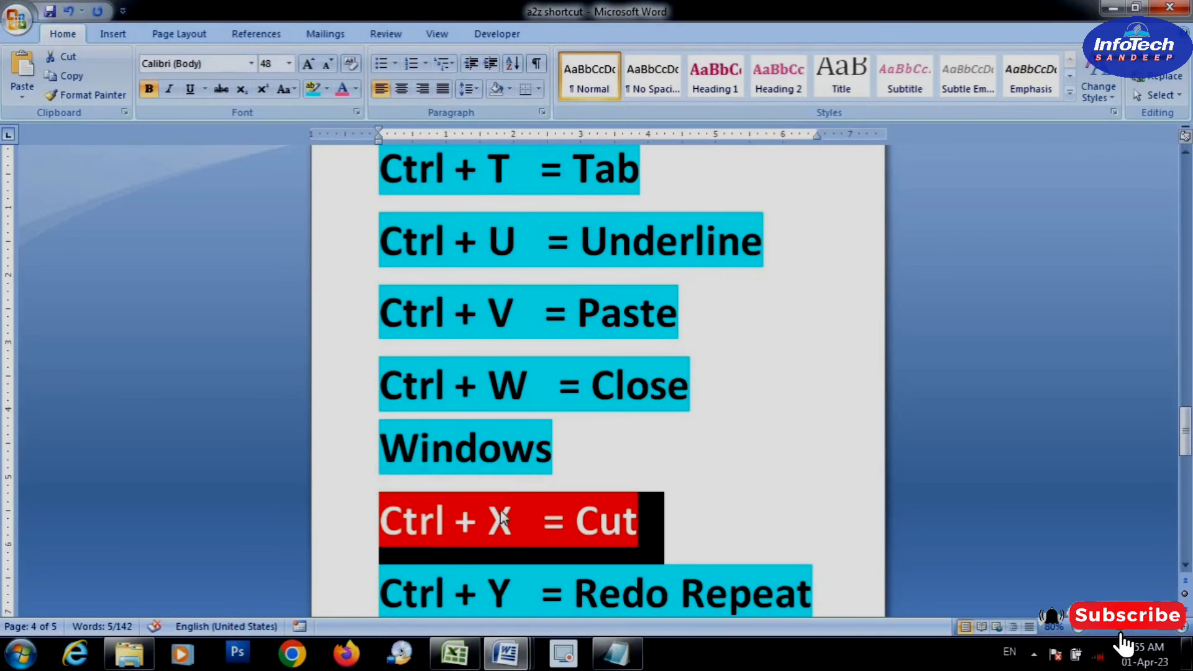
{"action": "scroll", "coordinate": [506, 513], "scroll_direction": "down", "scroll_amount": 1}
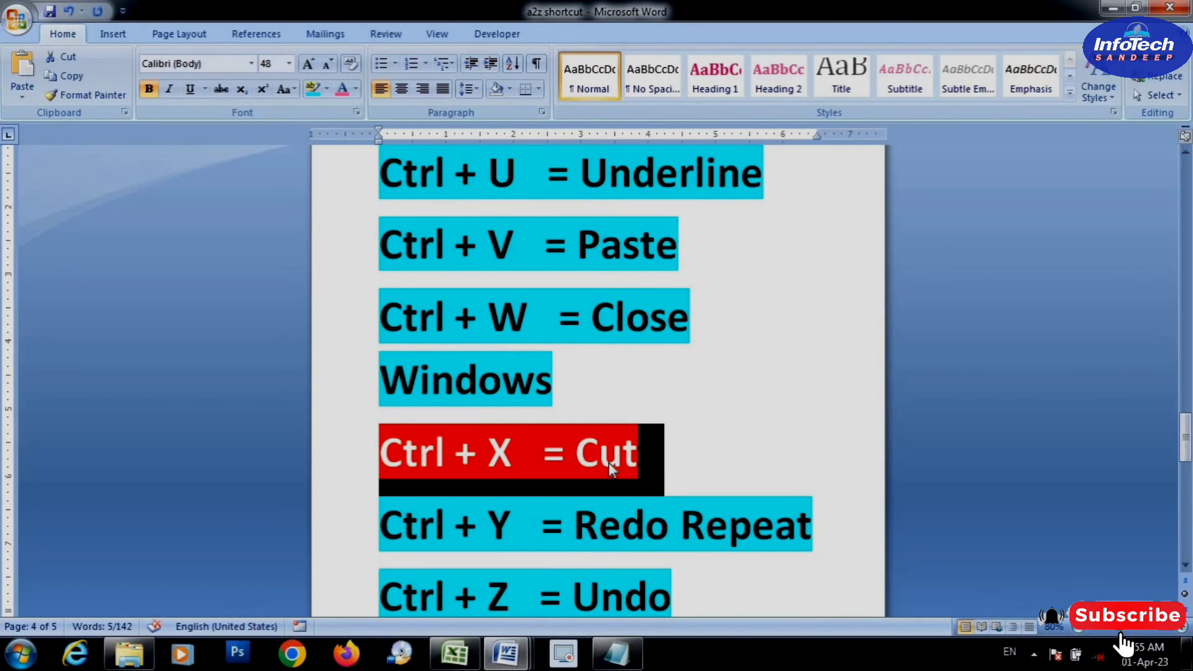
{"action": "left_click", "coordinate": [506, 653]}
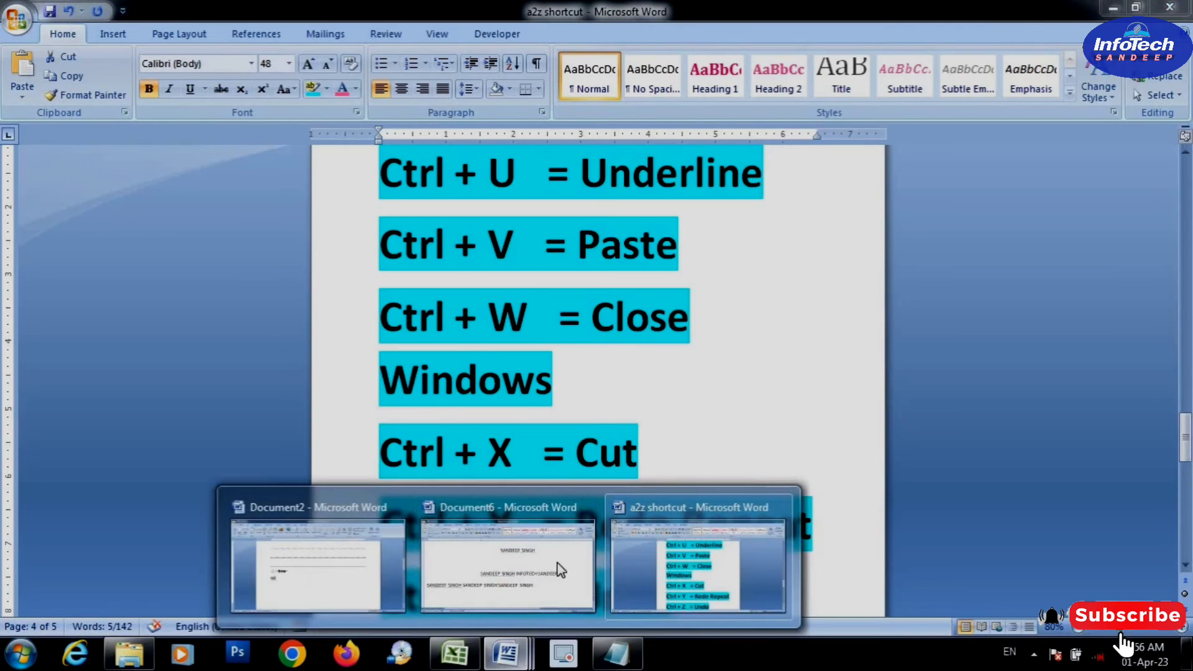
{"action": "left_click", "coordinate": [500, 566]}
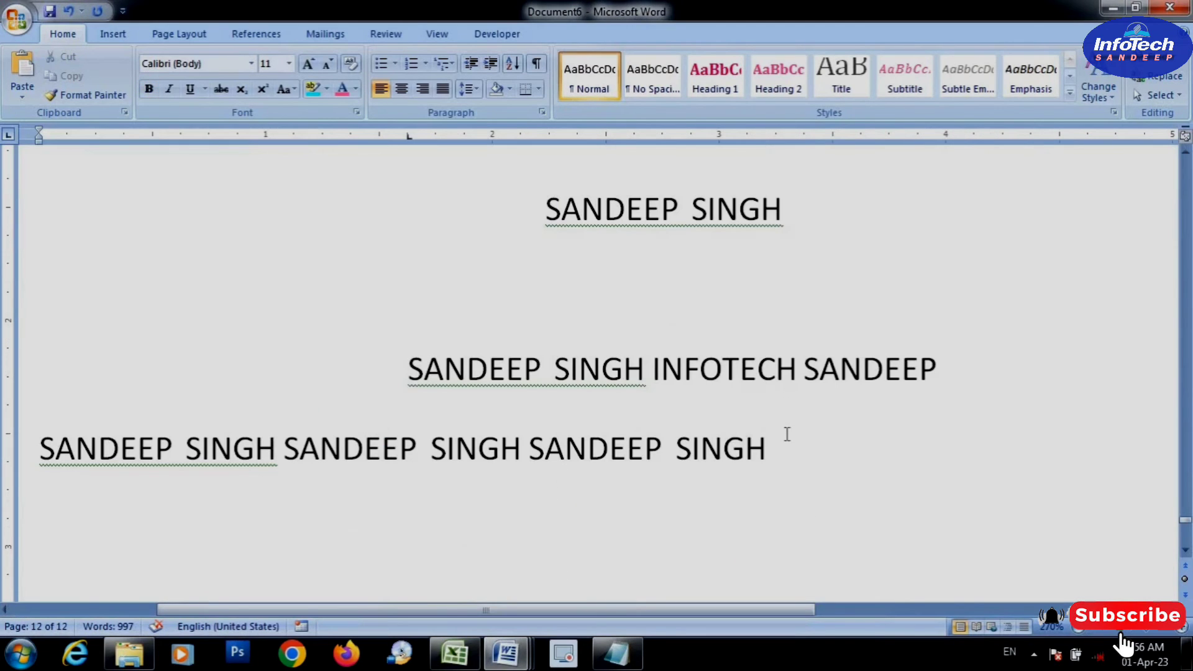
Cut the word HELLO from above the underlined "COMPUTER IS AN" line
{"action": "left_click_drag", "start_coordinate": [767, 453], "coordinate": [729, 454]}
{"action": "left_click", "coordinate": [819, 316]}
{"action": "scroll", "coordinate": [818, 315], "scroll_direction": "up", "scroll_amount": 2}
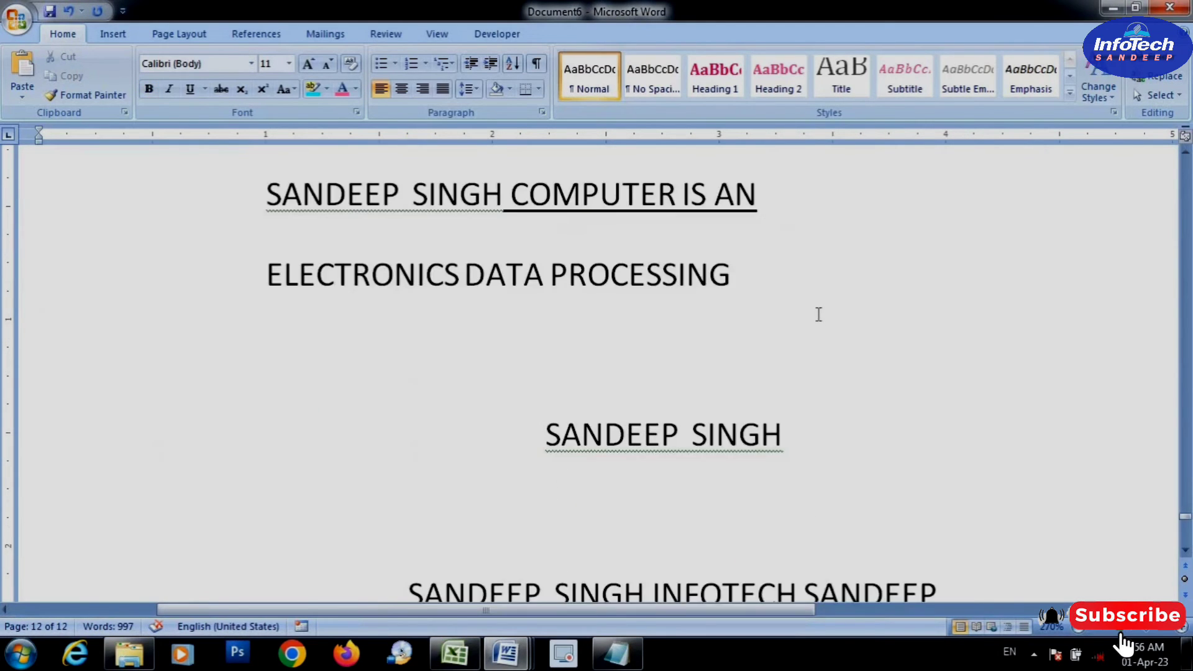
{"action": "left_click_drag", "start_coordinate": [830, 338], "coordinate": [730, 339]}
{"action": "double_click", "coordinate": [740, 335]}
{"action": "left_click", "coordinate": [805, 338]}
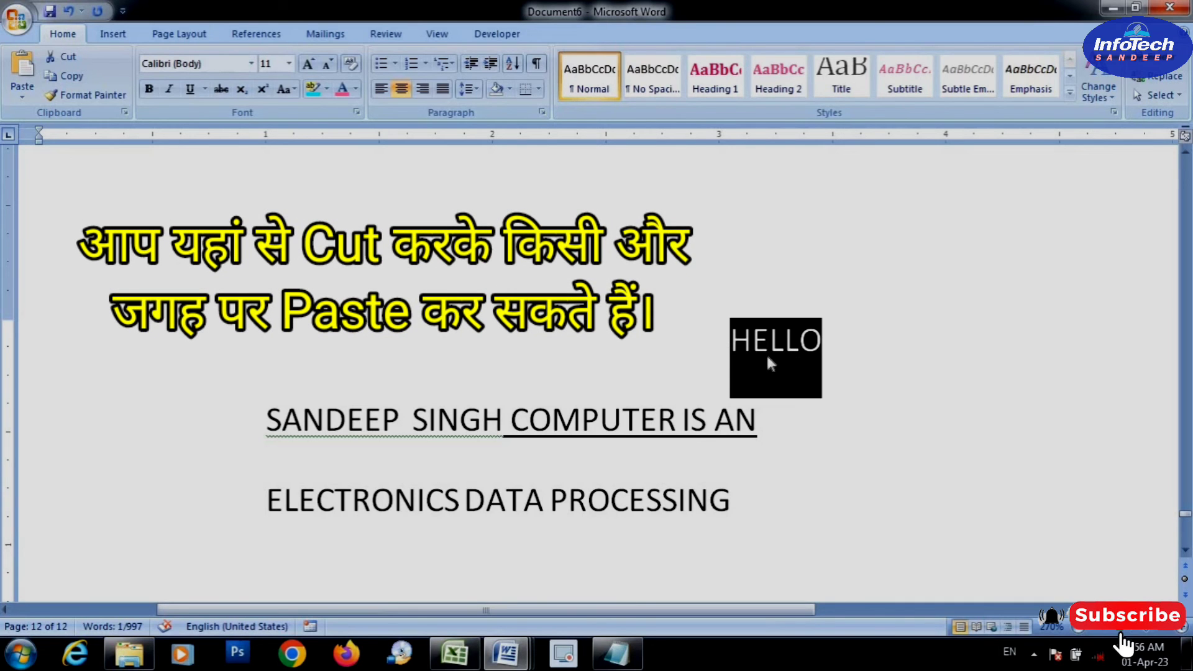
{"action": "key", "text": "ctrl+x"}
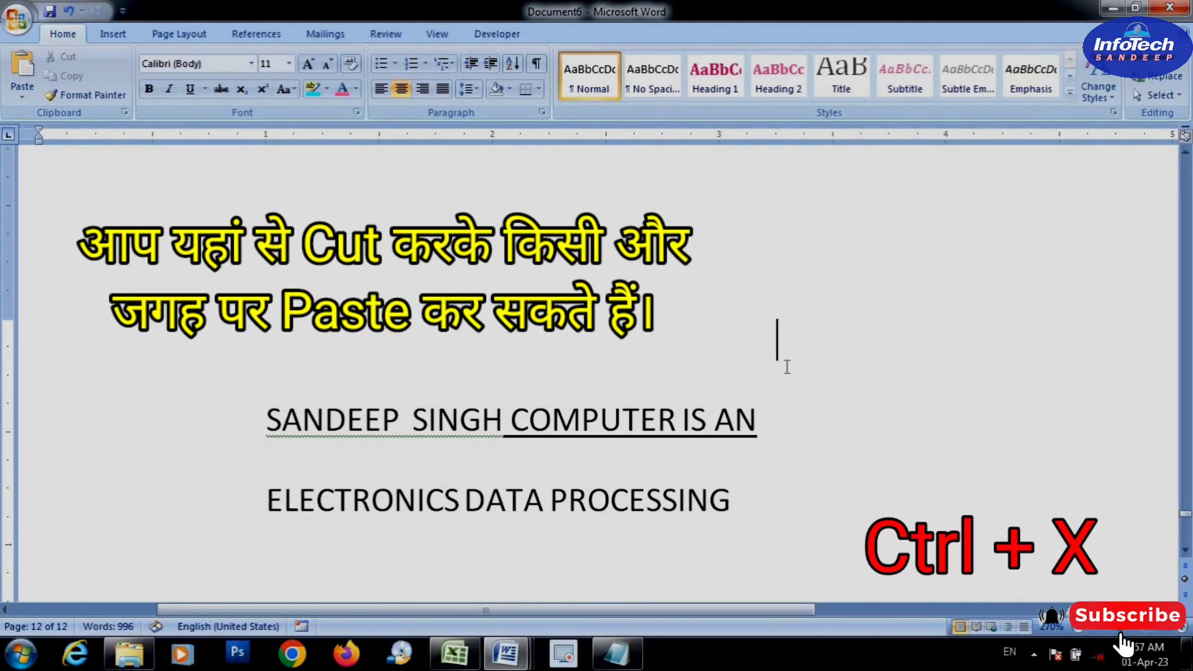
Paste the cut word HELLO into the empty area below the line of repeated names
{"action": "scroll", "coordinate": [776, 410], "scroll_direction": "down", "scroll_amount": 3}
{"action": "scroll", "coordinate": [776, 422], "scroll_direction": "down", "scroll_amount": 3}
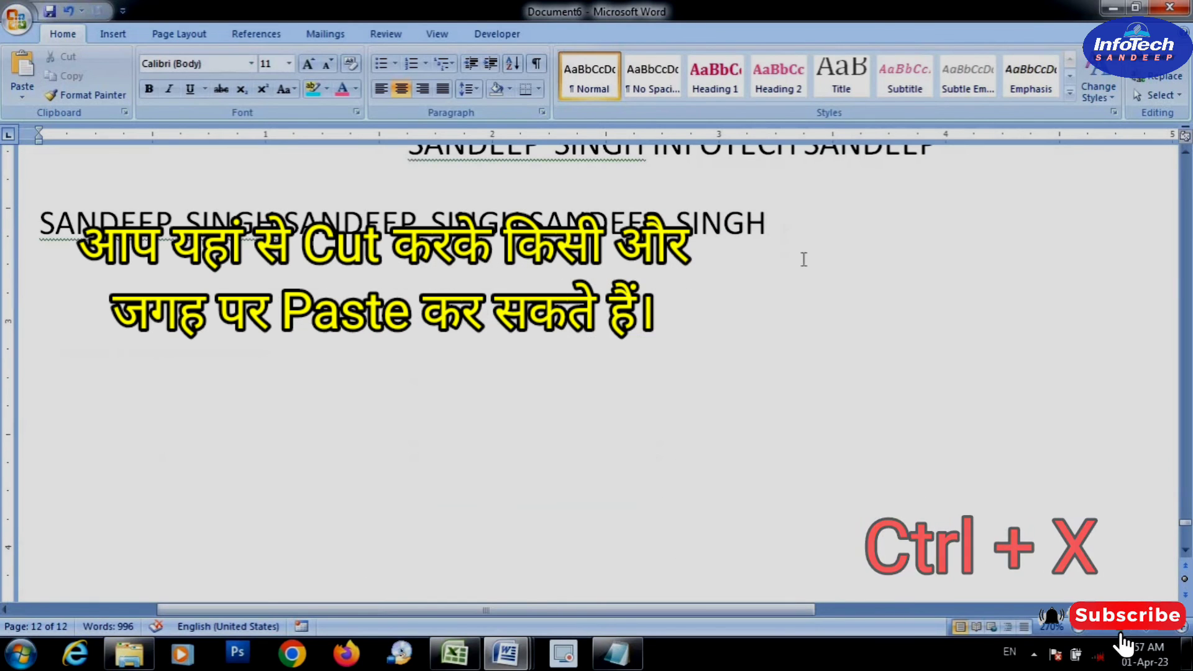
{"action": "left_click", "coordinate": [795, 226]}
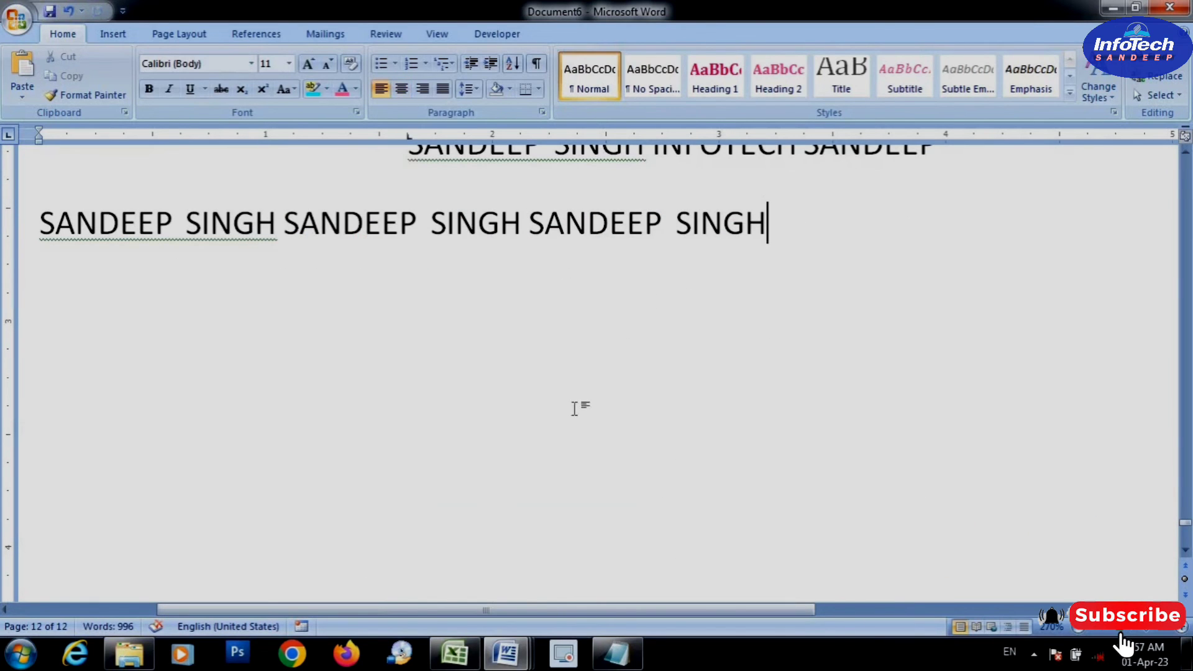
{"action": "double_click", "coordinate": [477, 385]}
{"action": "key", "text": "ctrl+v"}
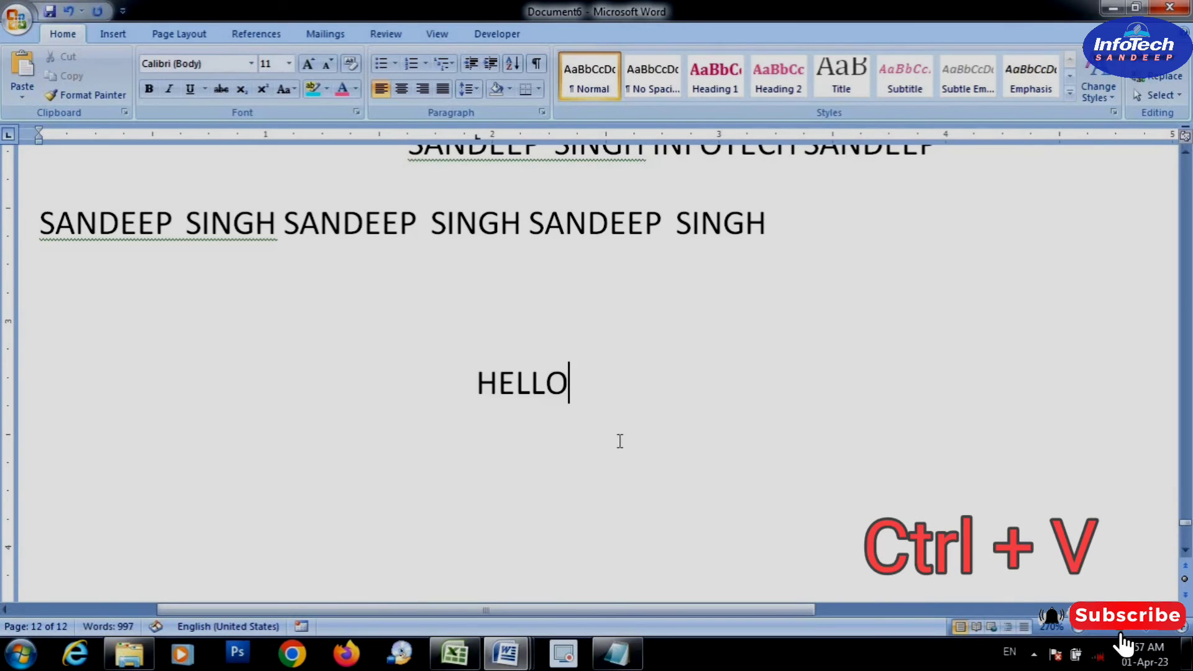
{"action": "scroll", "coordinate": [617, 439], "scroll_direction": "up", "scroll_amount": 3}
{"action": "scroll", "coordinate": [621, 443], "scroll_direction": "down", "scroll_amount": 1}
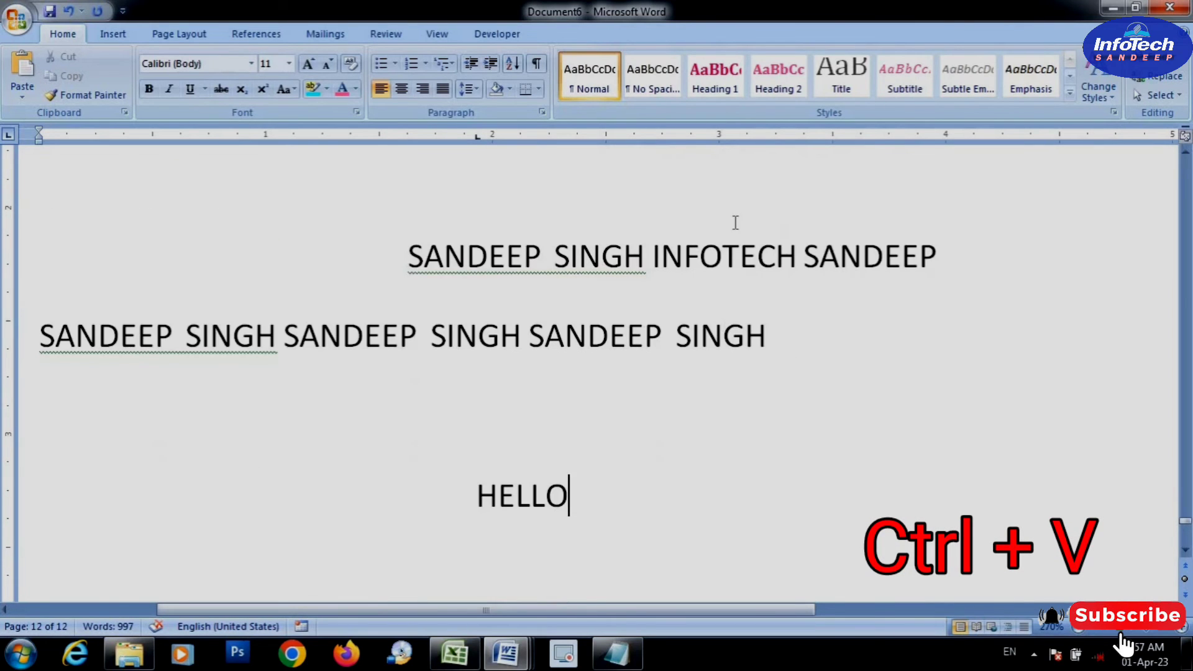
{"action": "scroll", "coordinate": [729, 300], "scroll_direction": "up", "scroll_amount": 1}
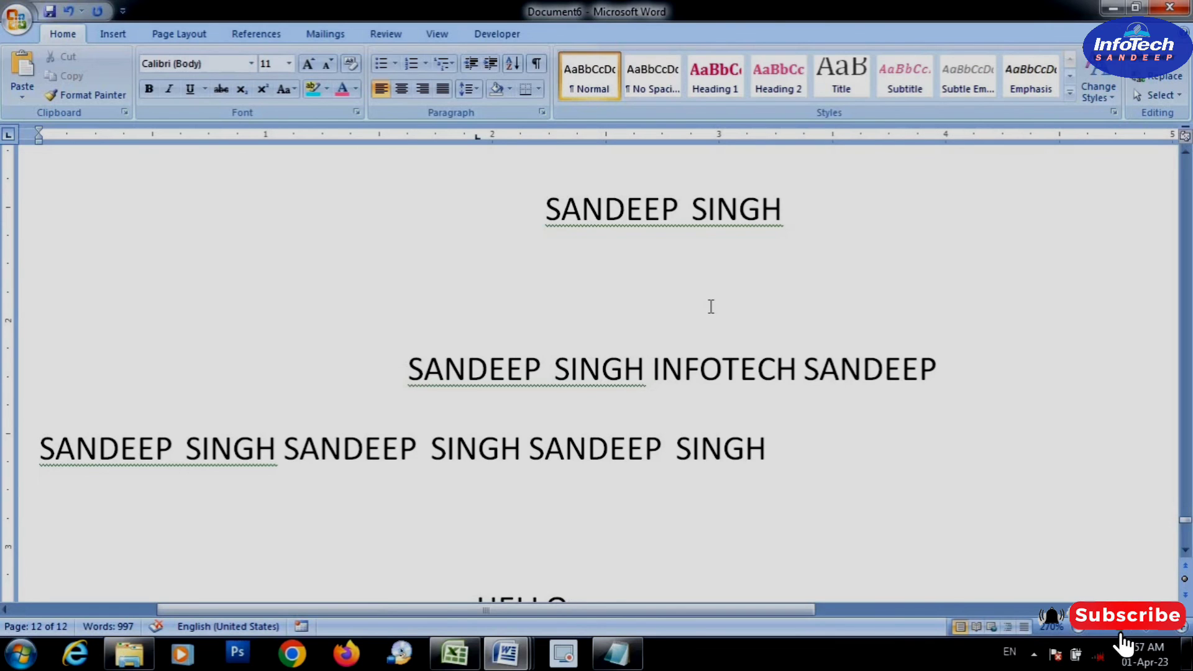
{"action": "scroll", "coordinate": [707, 329], "scroll_direction": "down", "scroll_amount": 2}
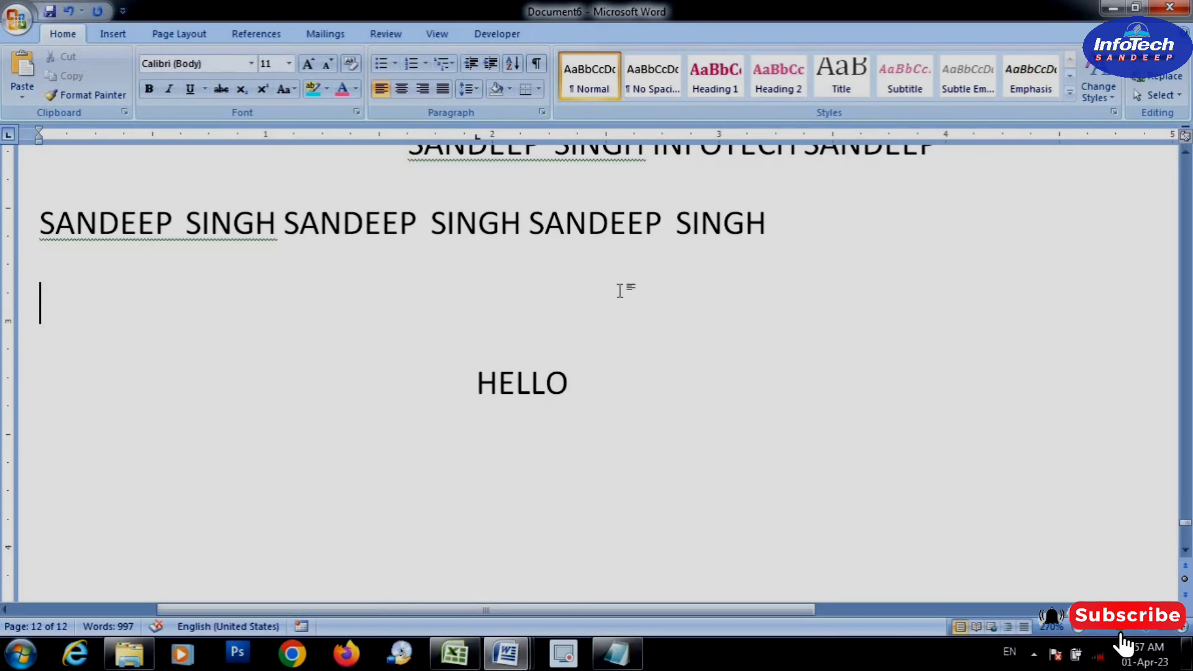
{"action": "left_click_drag", "start_coordinate": [530, 219], "coordinate": [669, 308]}
{"action": "left_click", "coordinate": [667, 313]}
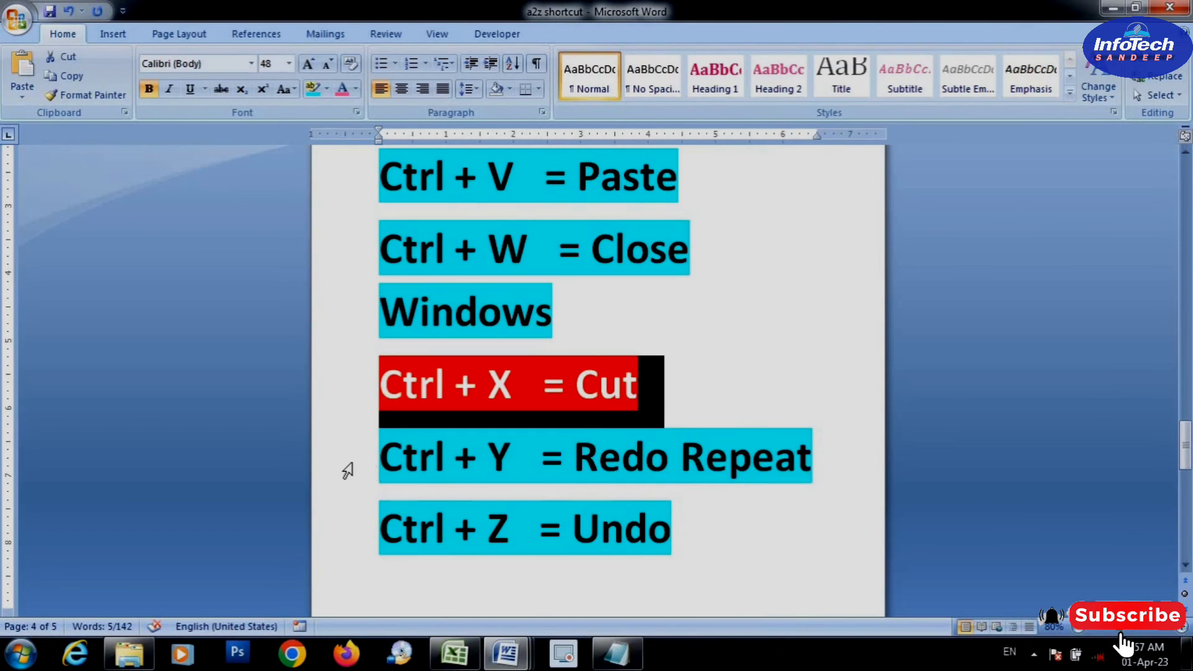
Remove the word "Repeat" from the "Ctrl + Y = Redo Repeat" entry in the a2z shortcut document
{"action": "left_click", "coordinate": [346, 471]}
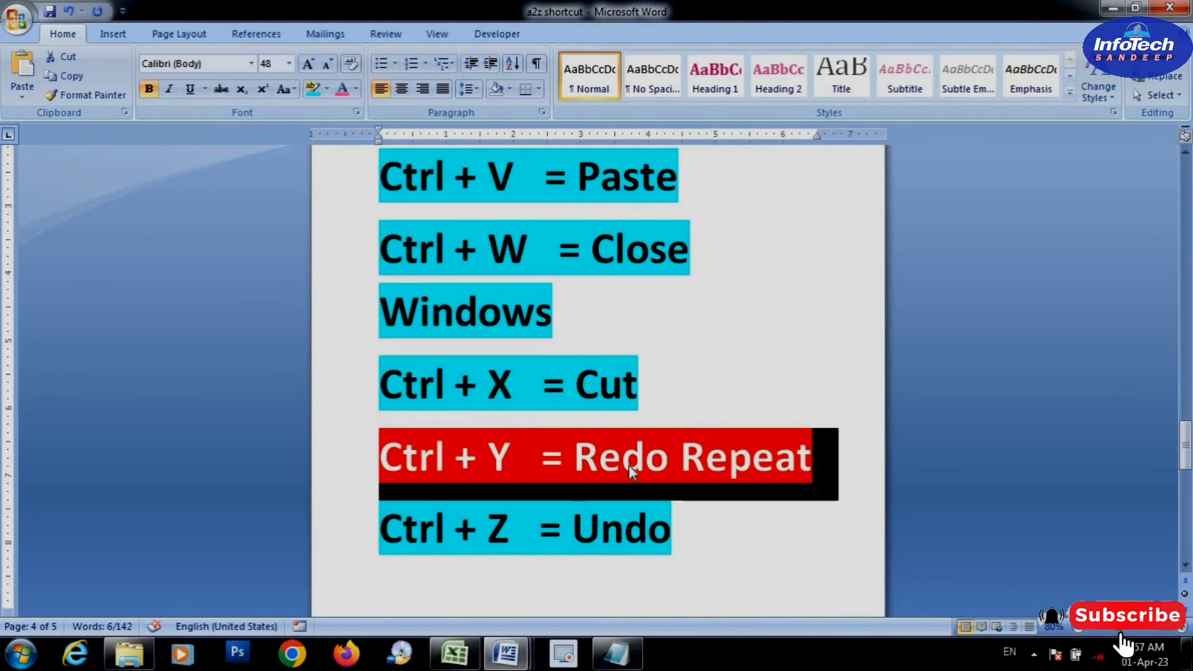
{"action": "left_click", "coordinate": [680, 459]}
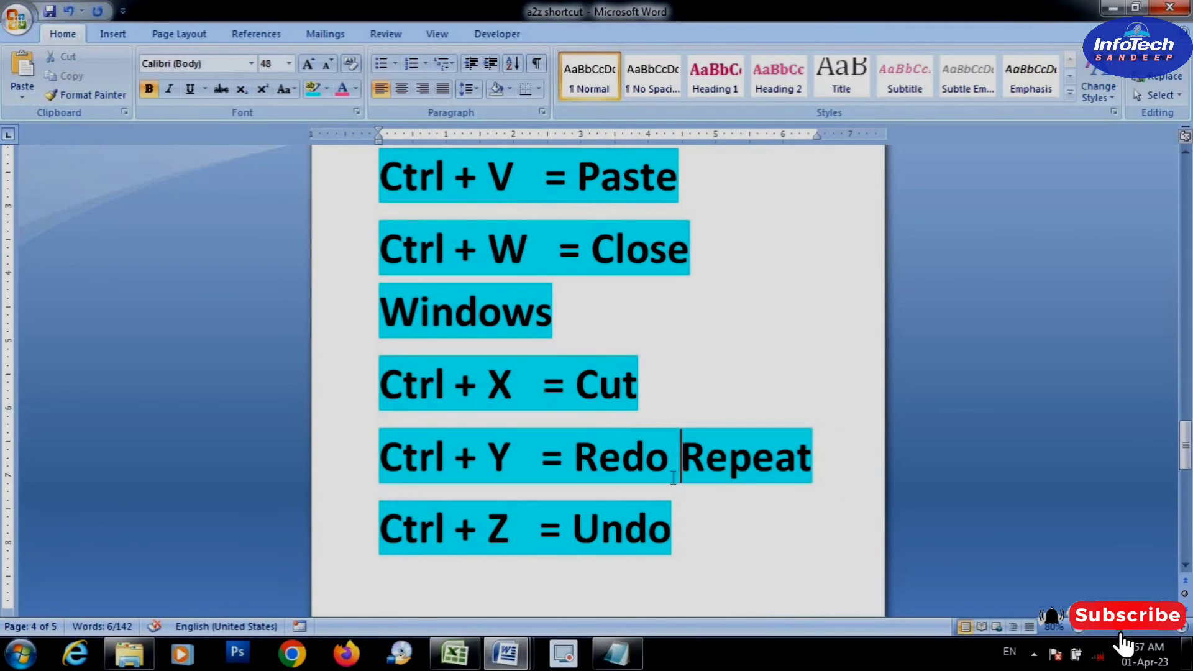
{"action": "scroll", "coordinate": [670, 484], "scroll_direction": "up", "scroll_amount": 1}
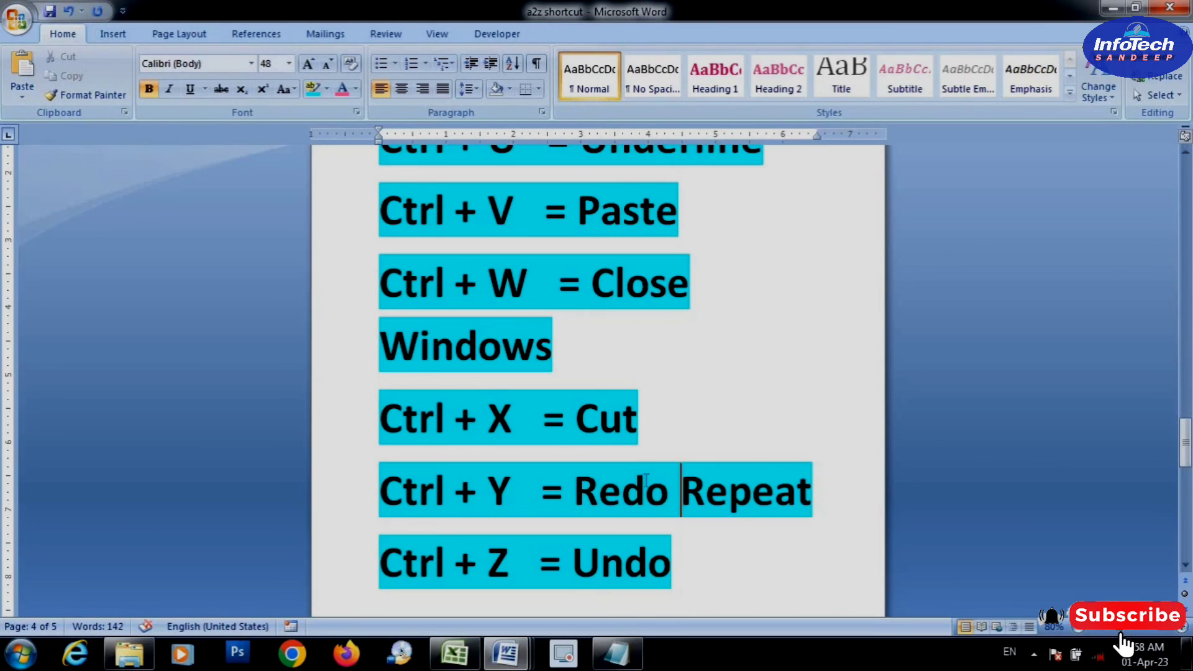
{"action": "left_click_drag", "start_coordinate": [668, 491], "coordinate": [572, 490]}
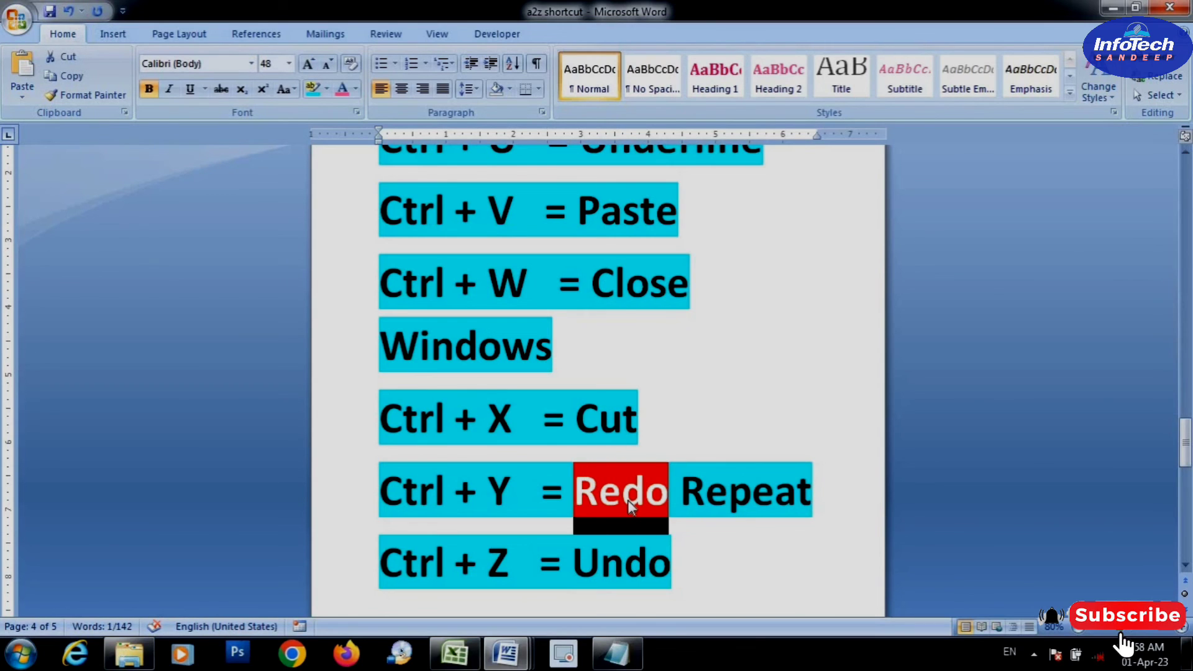
{"action": "key", "text": "Delete"}
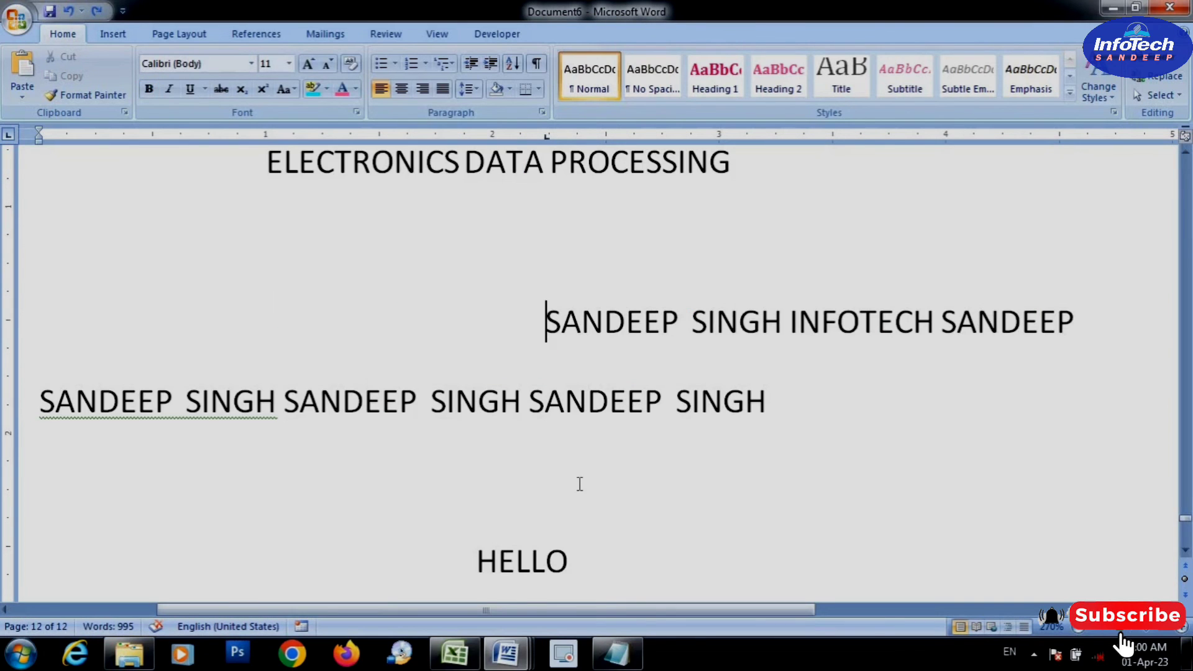
Delete the word HELLO below the repeated names in Document6 and undo the deletion
{"action": "scroll", "coordinate": [596, 547], "scroll_direction": "down", "scroll_amount": 3}
{"action": "left_click_drag", "start_coordinate": [581, 466], "coordinate": [479, 427]}
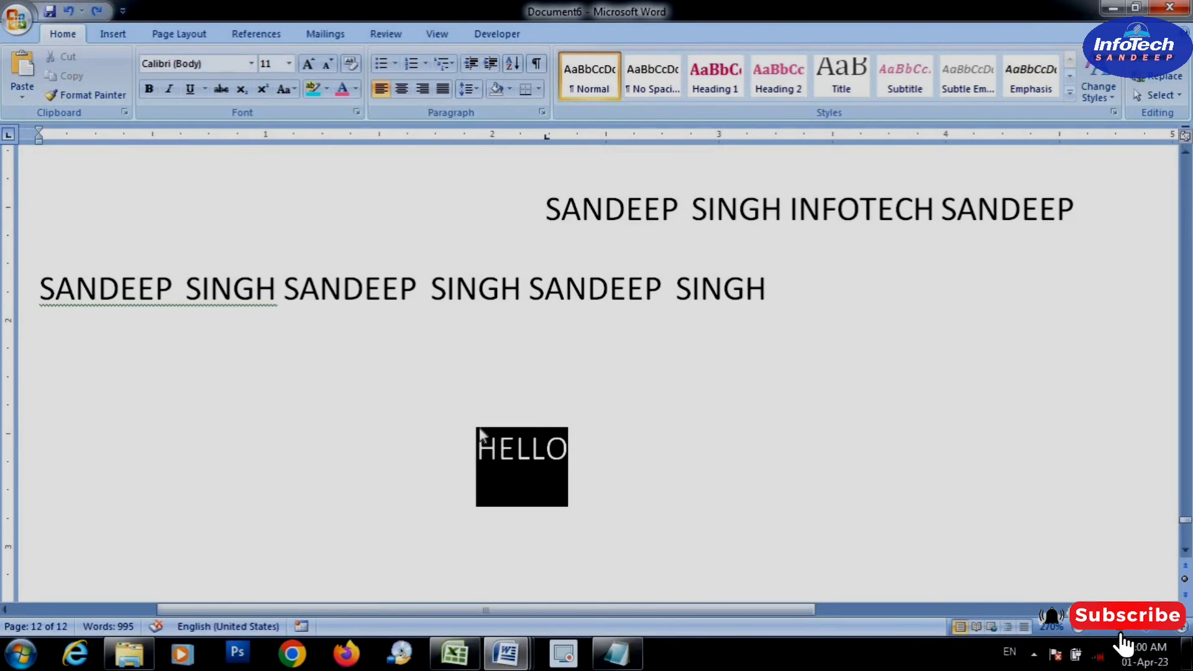
{"action": "key", "text": "Delete"}
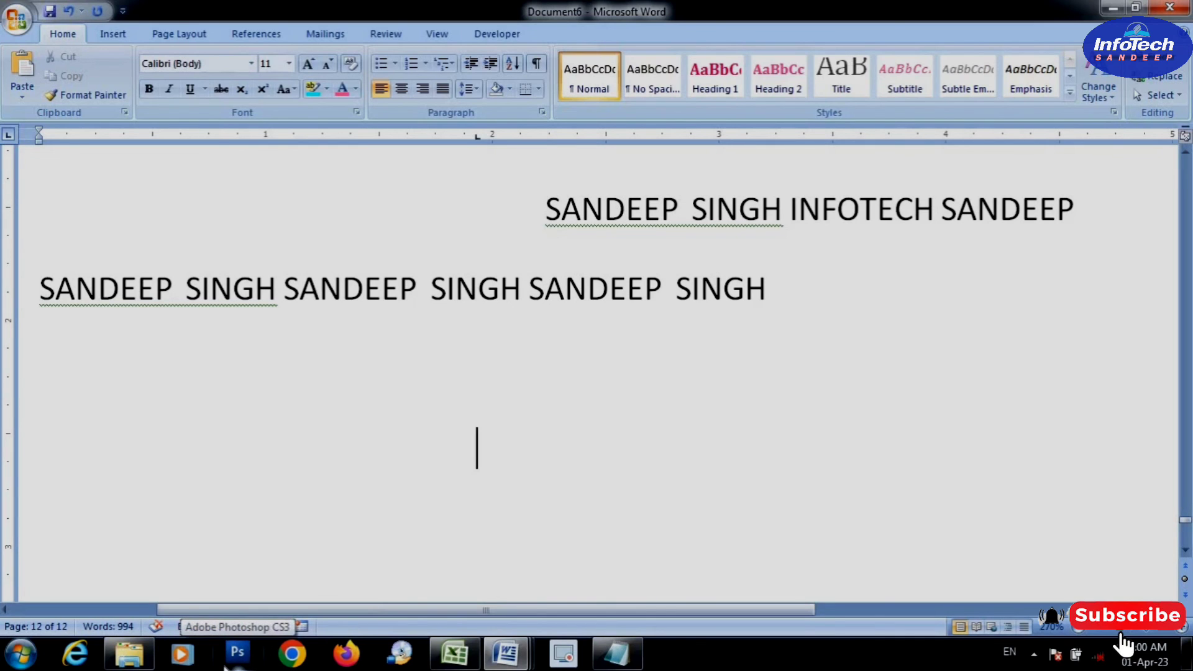
{"action": "key", "text": "ctrl+z"}
{"action": "left_click", "coordinate": [573, 458]}
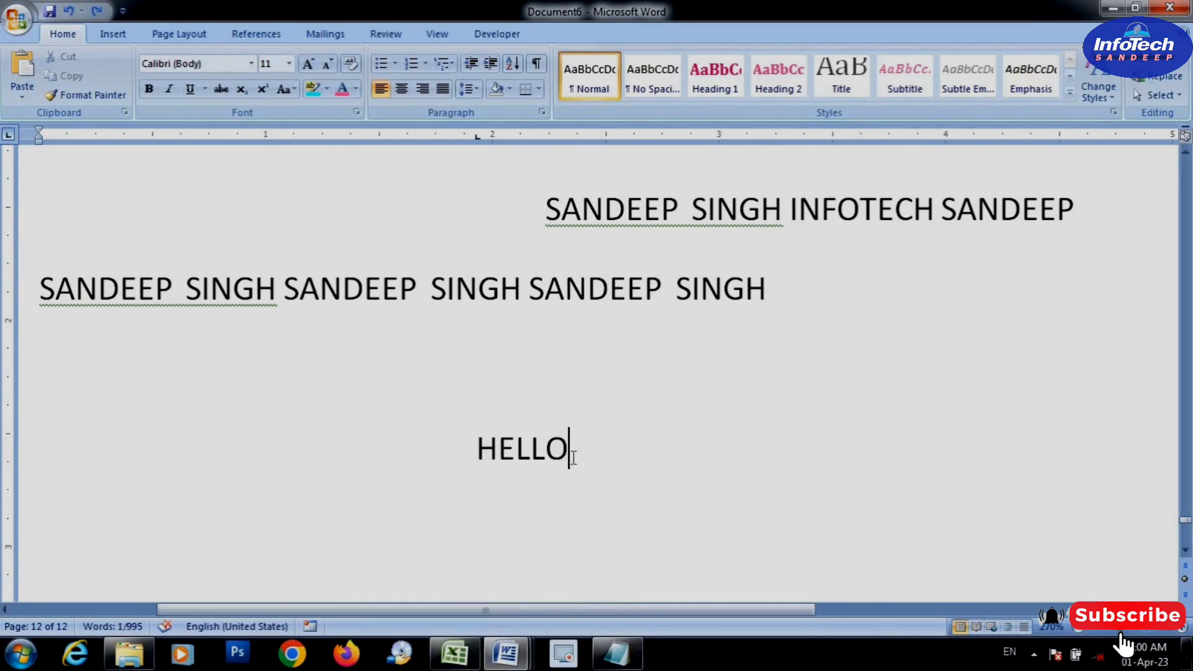
Delete the word HELLO once more, and undo and redo that deletion
{"action": "double_click", "coordinate": [554, 450]}
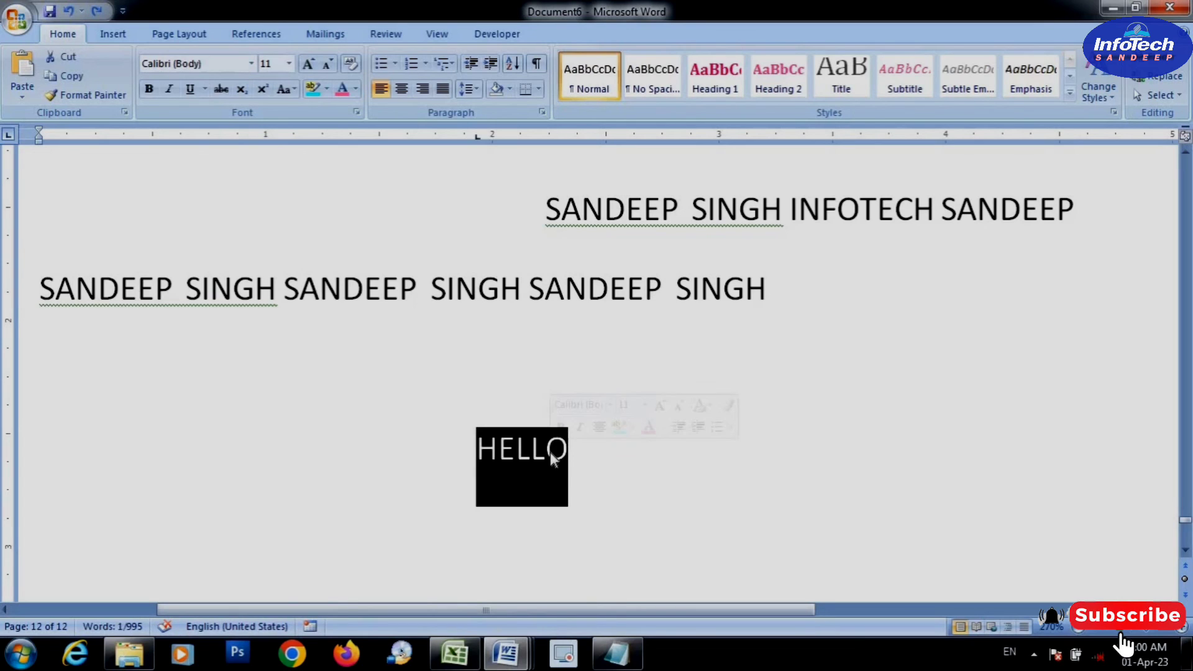
{"action": "key", "text": "Delete"}
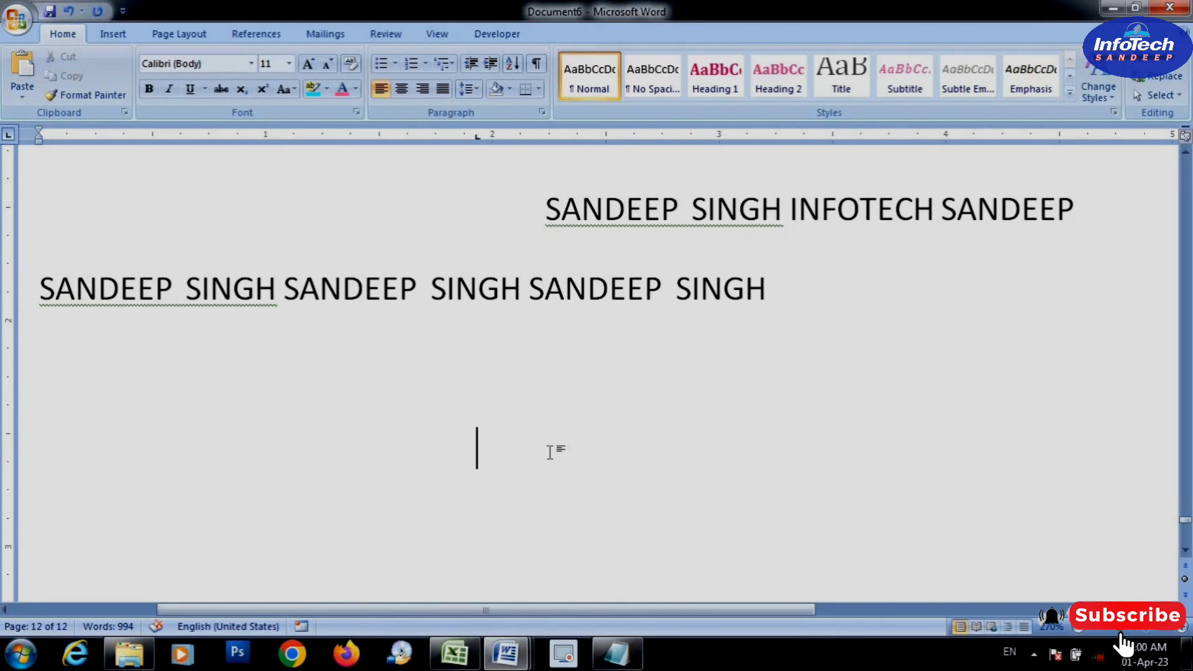
{"action": "key", "text": "ctrl+z"}
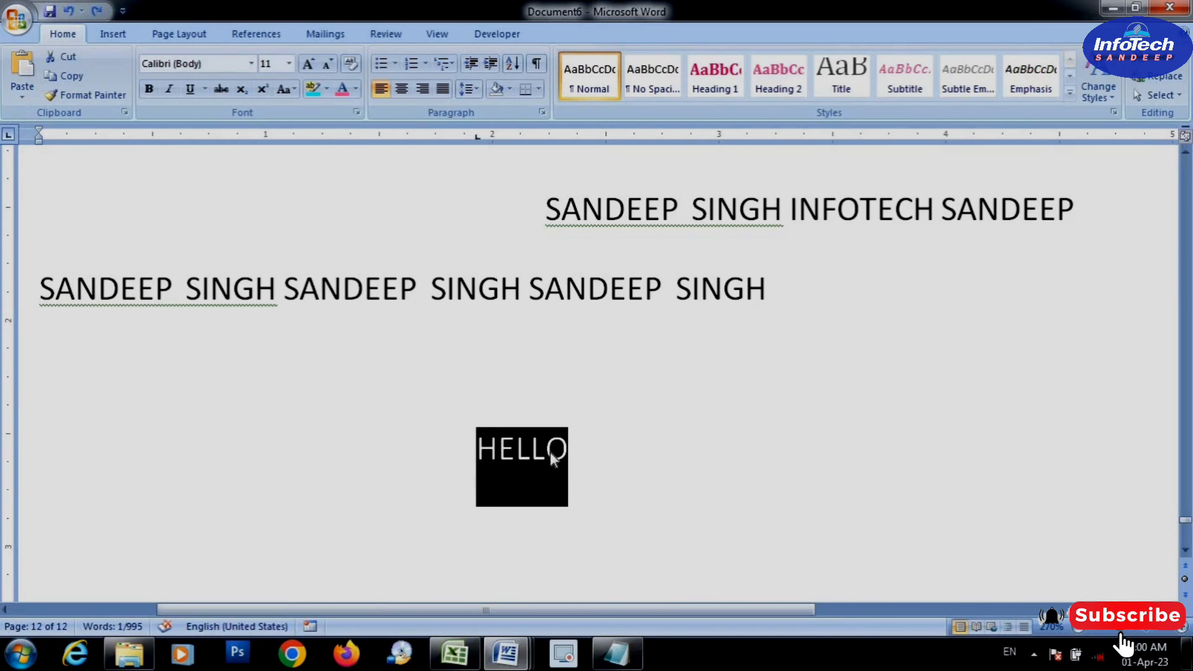
{"action": "key", "text": "ctrl+y"}
Look up the "Ctrl + Z = Undo" entry in the a2z shortcut document
{"action": "mouse_move", "coordinate": [505, 652]}
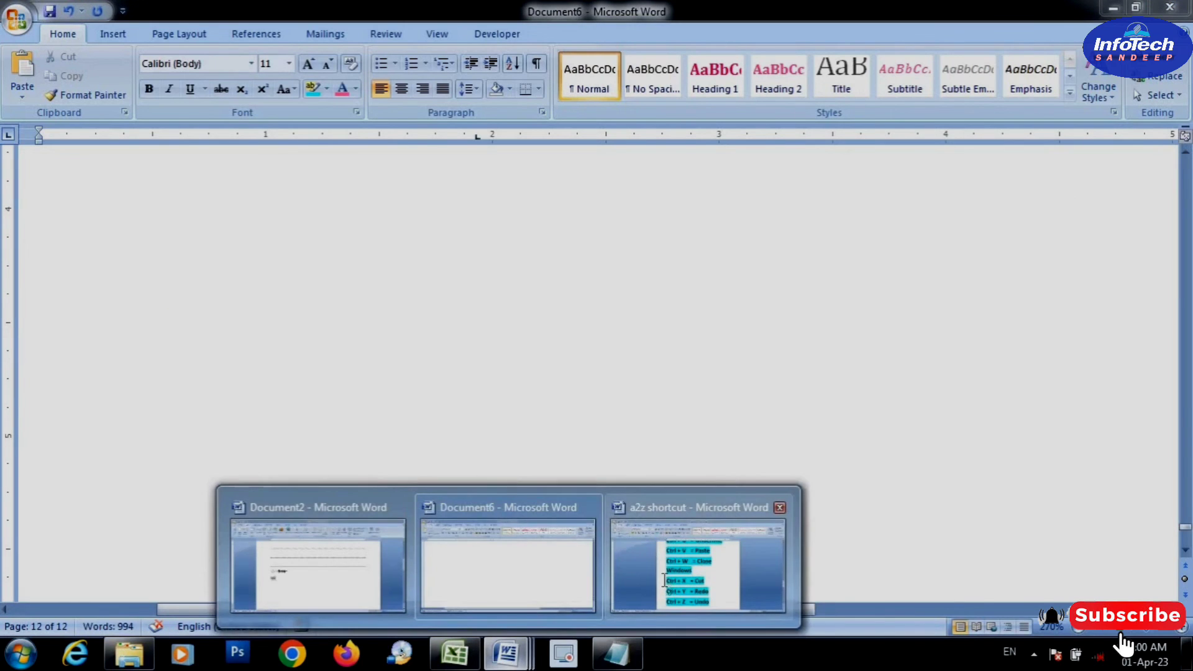
{"action": "left_click", "coordinate": [706, 553]}
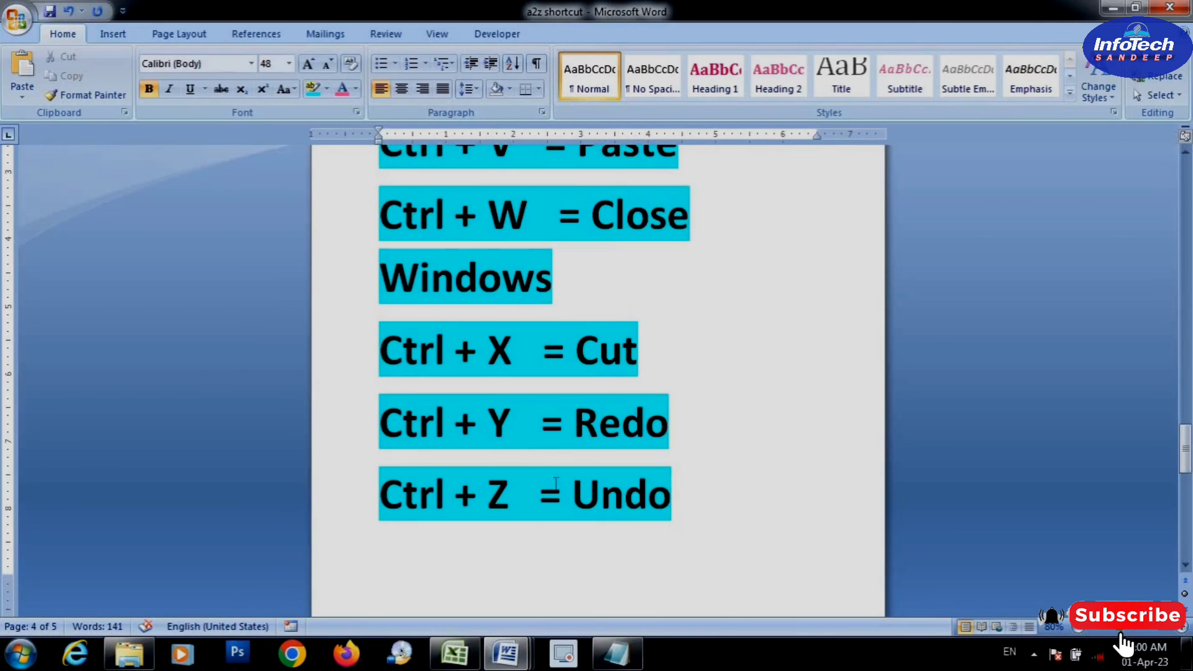
{"action": "left_click", "coordinate": [358, 502]}
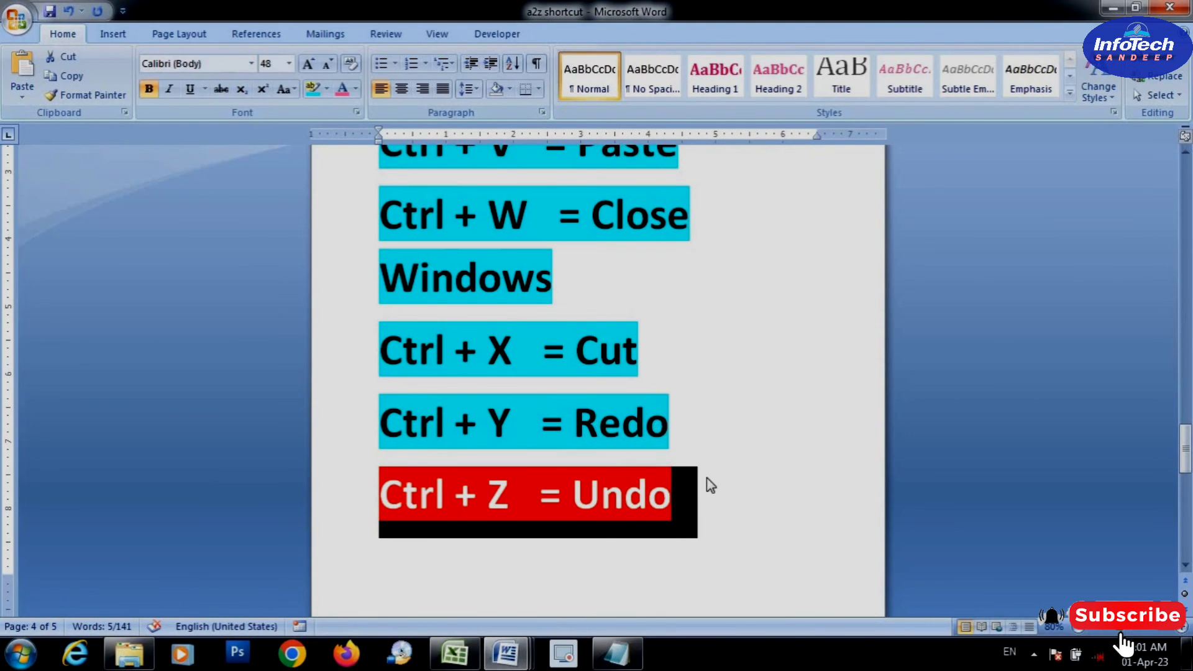
{"action": "left_click", "coordinate": [659, 518]}
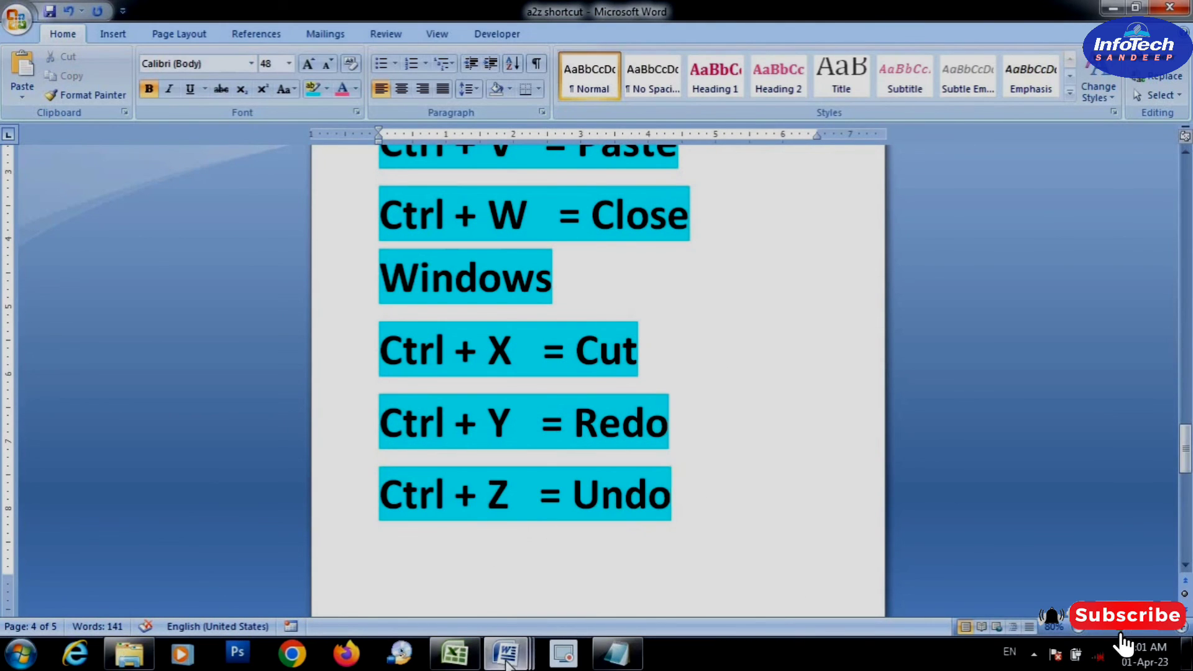
Switch to Document6, select its entire contents and delete them
{"action": "mouse_move", "coordinate": [508, 654]}
{"action": "left_click", "coordinate": [508, 559]}
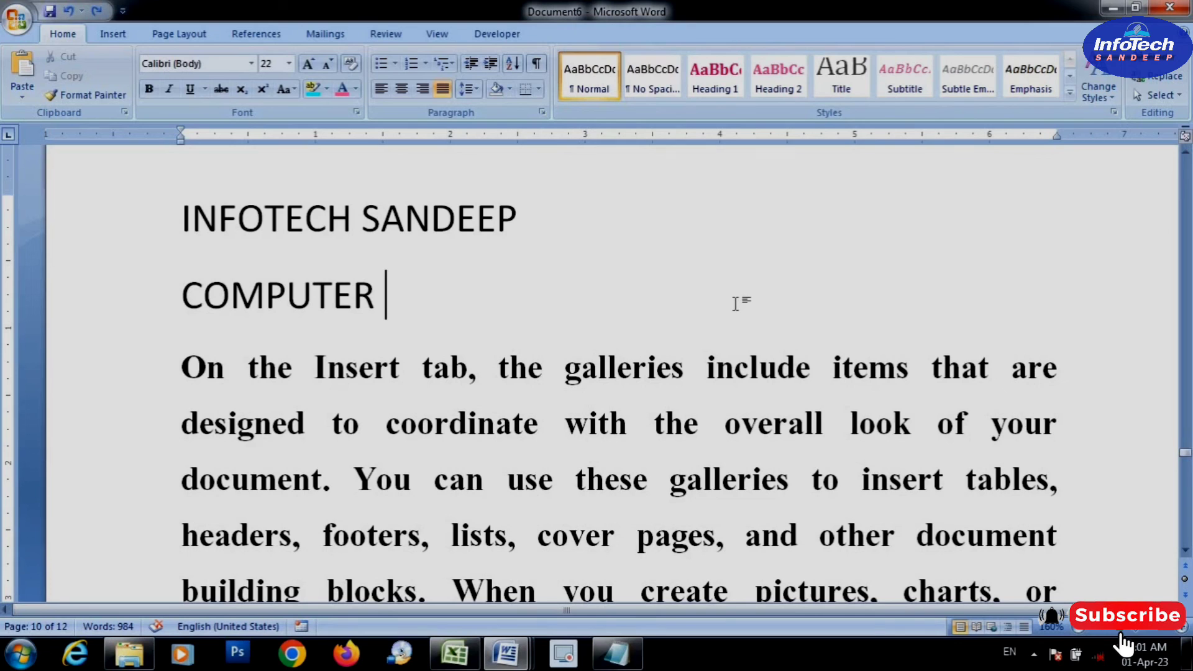
{"action": "key", "text": "ctrl+a"}
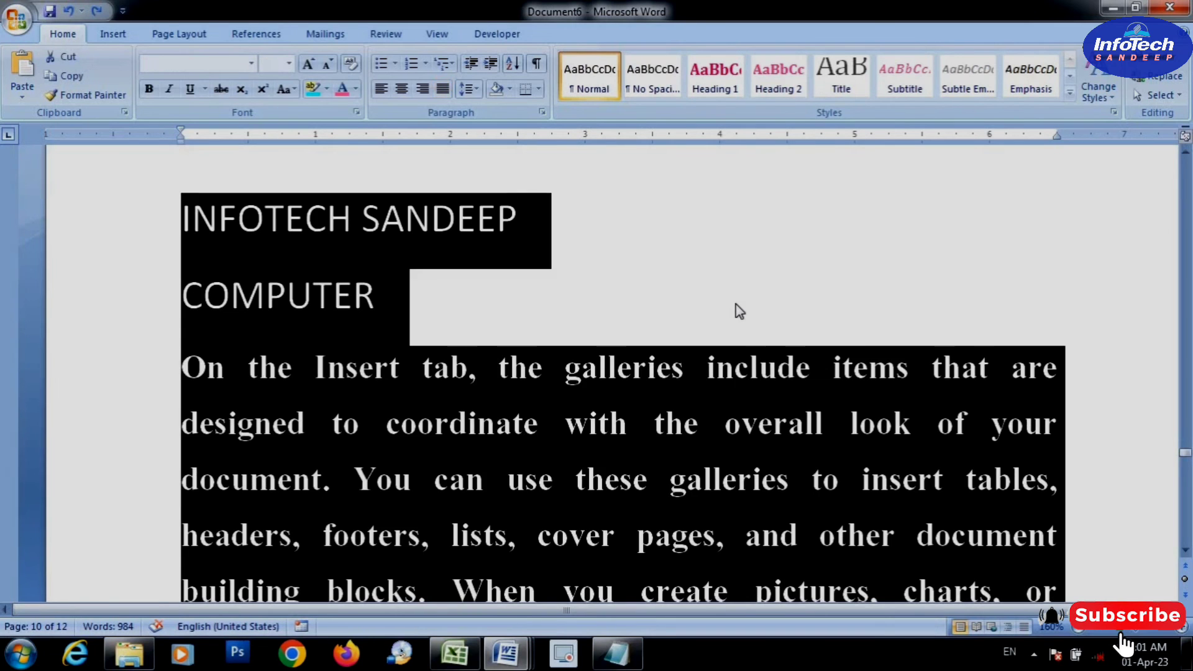
{"action": "key", "text": "Delete"}
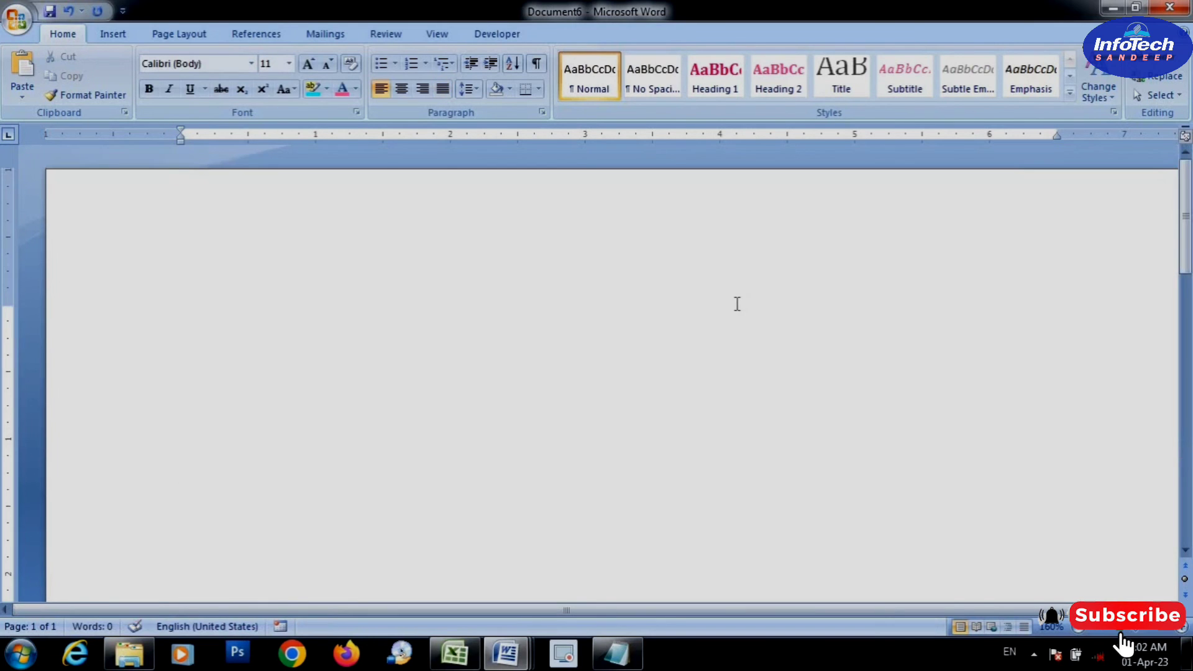
Undo the deletion of the whole document text and check the text on the first page
{"action": "key", "text": "ctrl+z"}
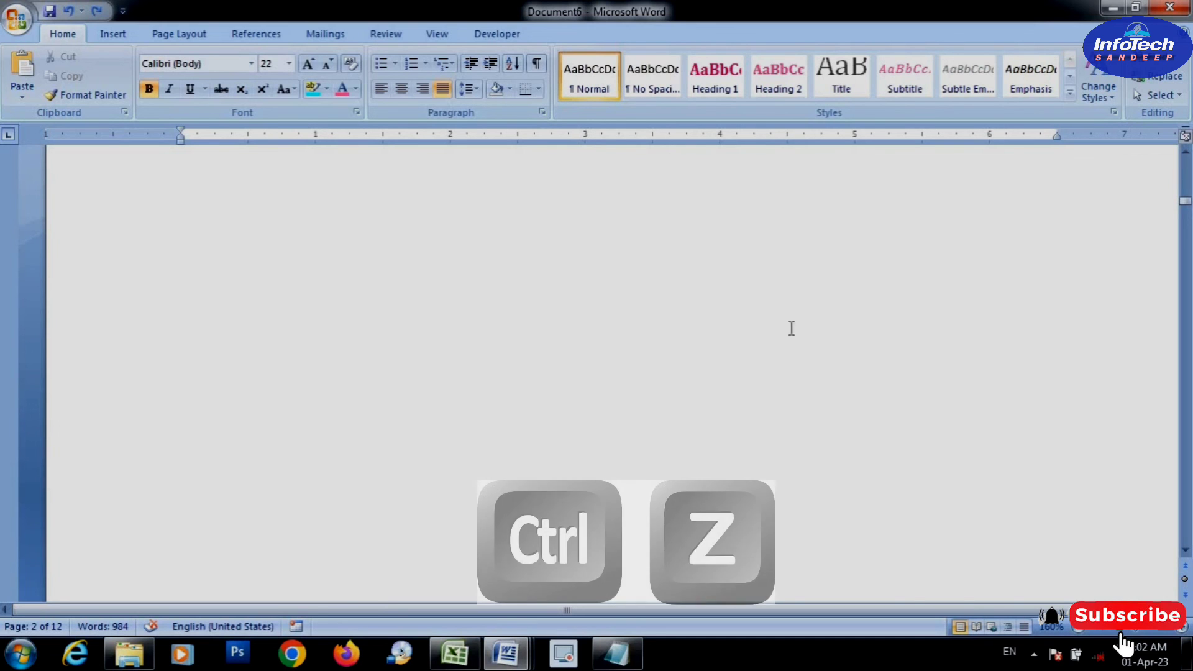
{"action": "key", "text": "ctrl+z"}
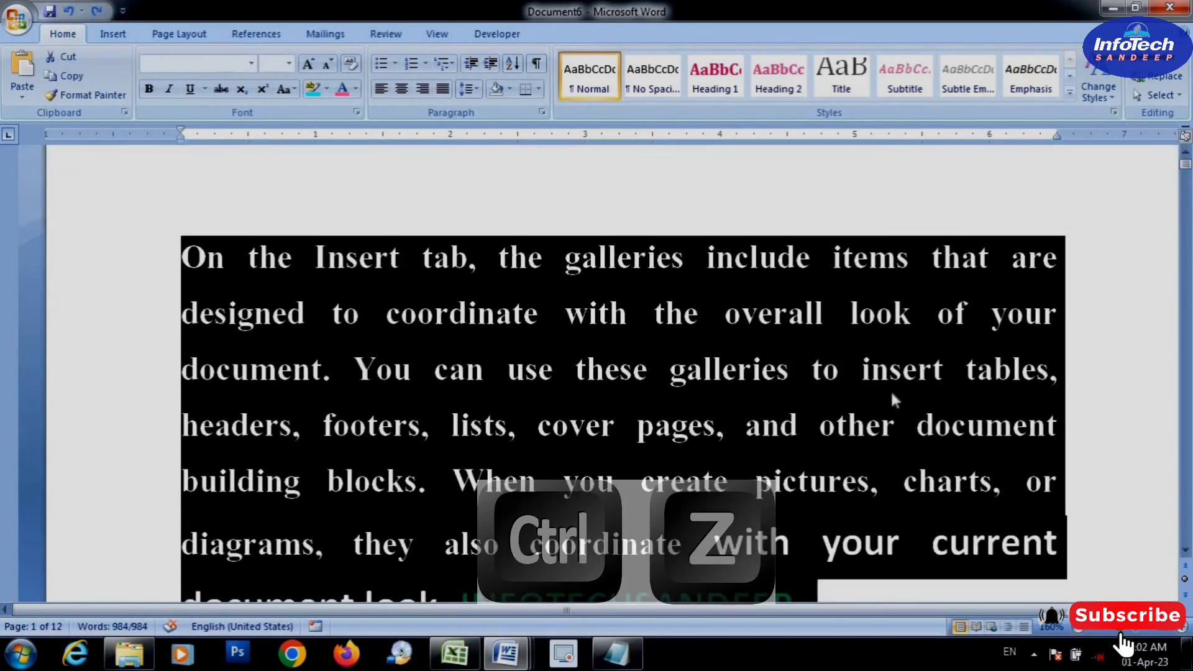
{"action": "left_click", "coordinate": [864, 407]}
{"action": "scroll", "coordinate": [864, 408], "scroll_direction": "down", "scroll_amount": 15}
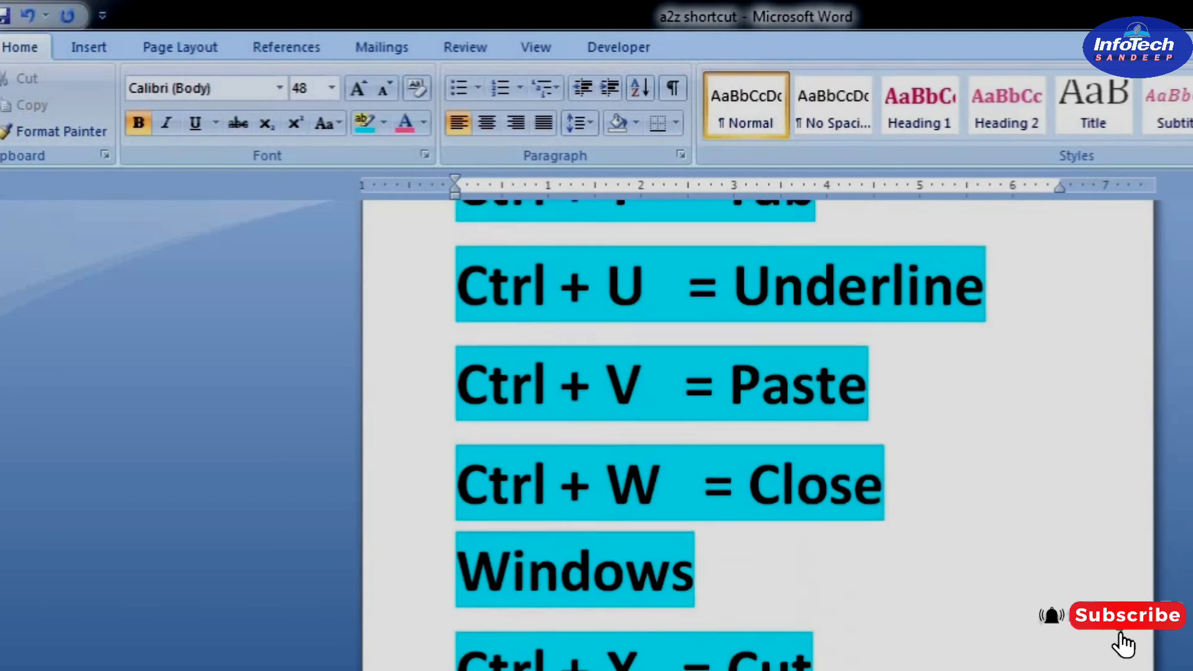
{"action": "scroll", "coordinate": [721, 435], "scroll_direction": "up", "scroll_amount": 2}
View the complete Ctrl + A to Ctrl + Z list in the a2z shortcut document with its pages side by side
{"action": "scroll", "coordinate": [720, 435], "scroll_direction": "up", "scroll_amount": 5}
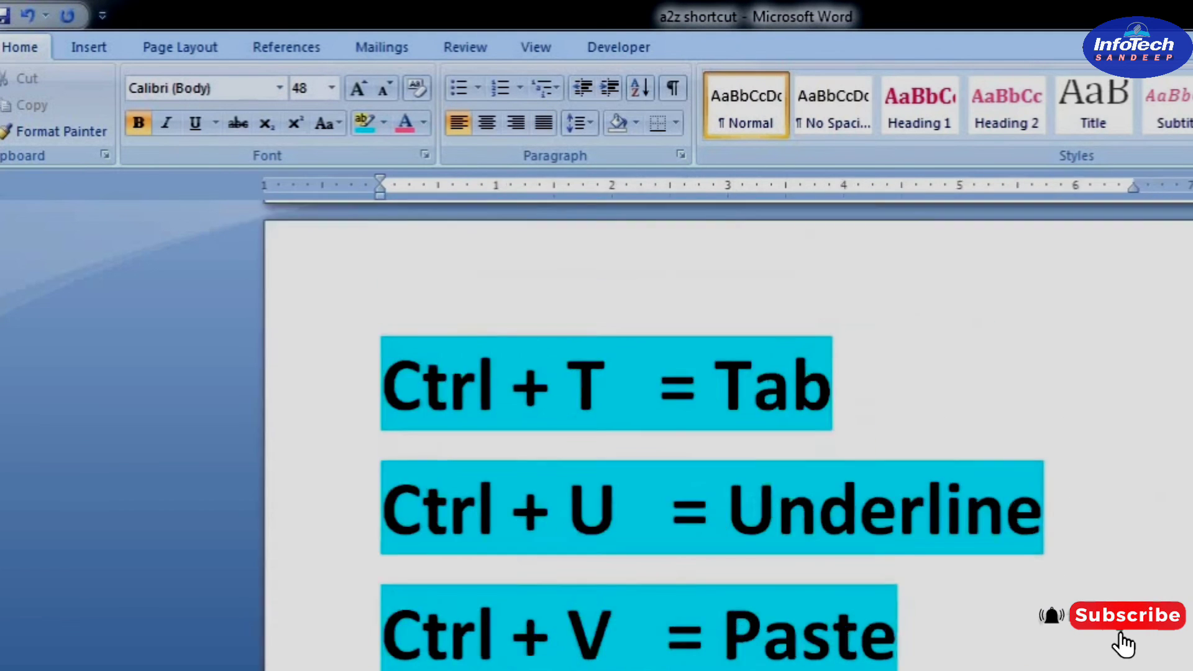
{"action": "scroll", "coordinate": [721, 435], "scroll_direction": "down", "scroll_amount": 11}
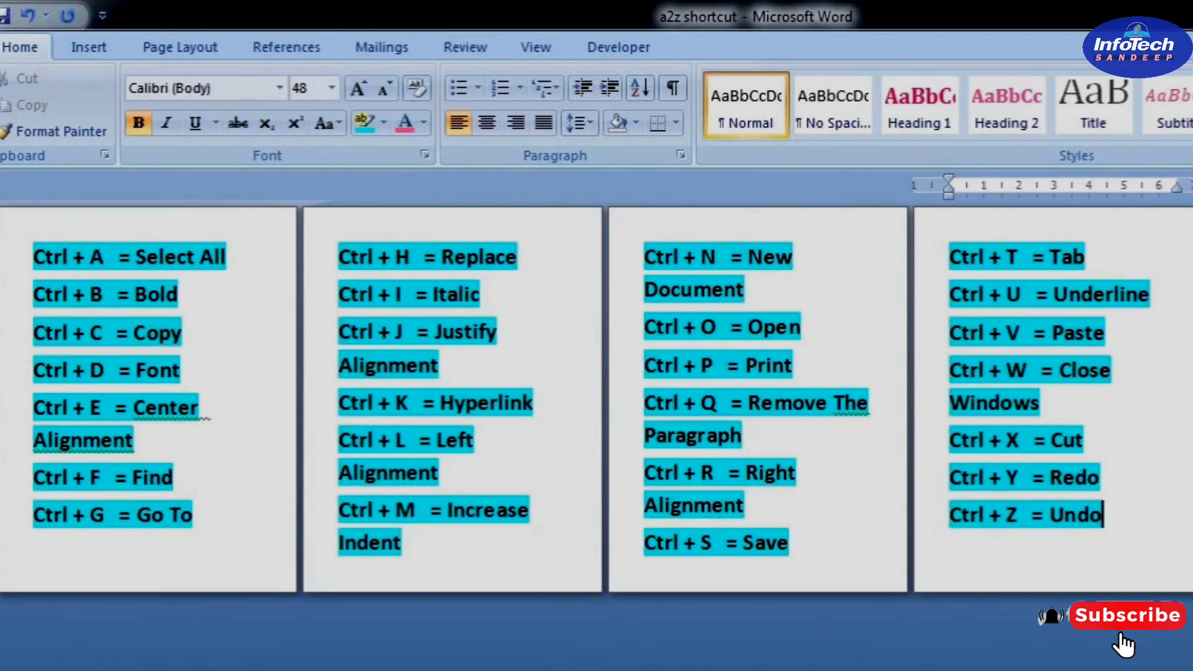